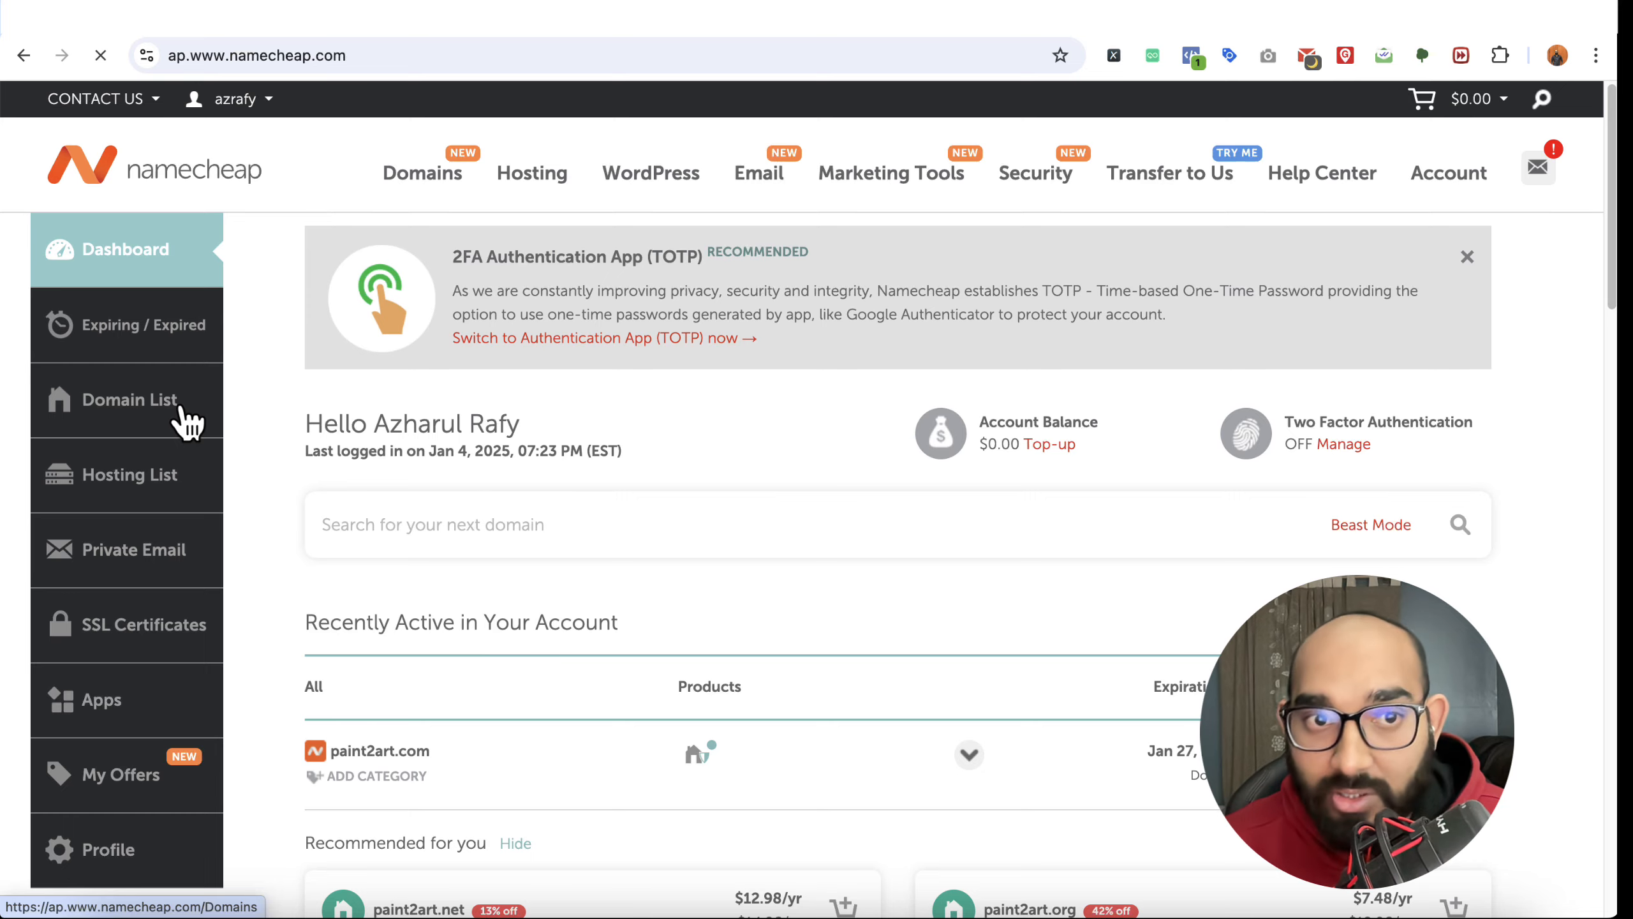
# Step: Look through the registered domains in the Namecheap domain list
pyautogui.scroll(-1, 836, 474)
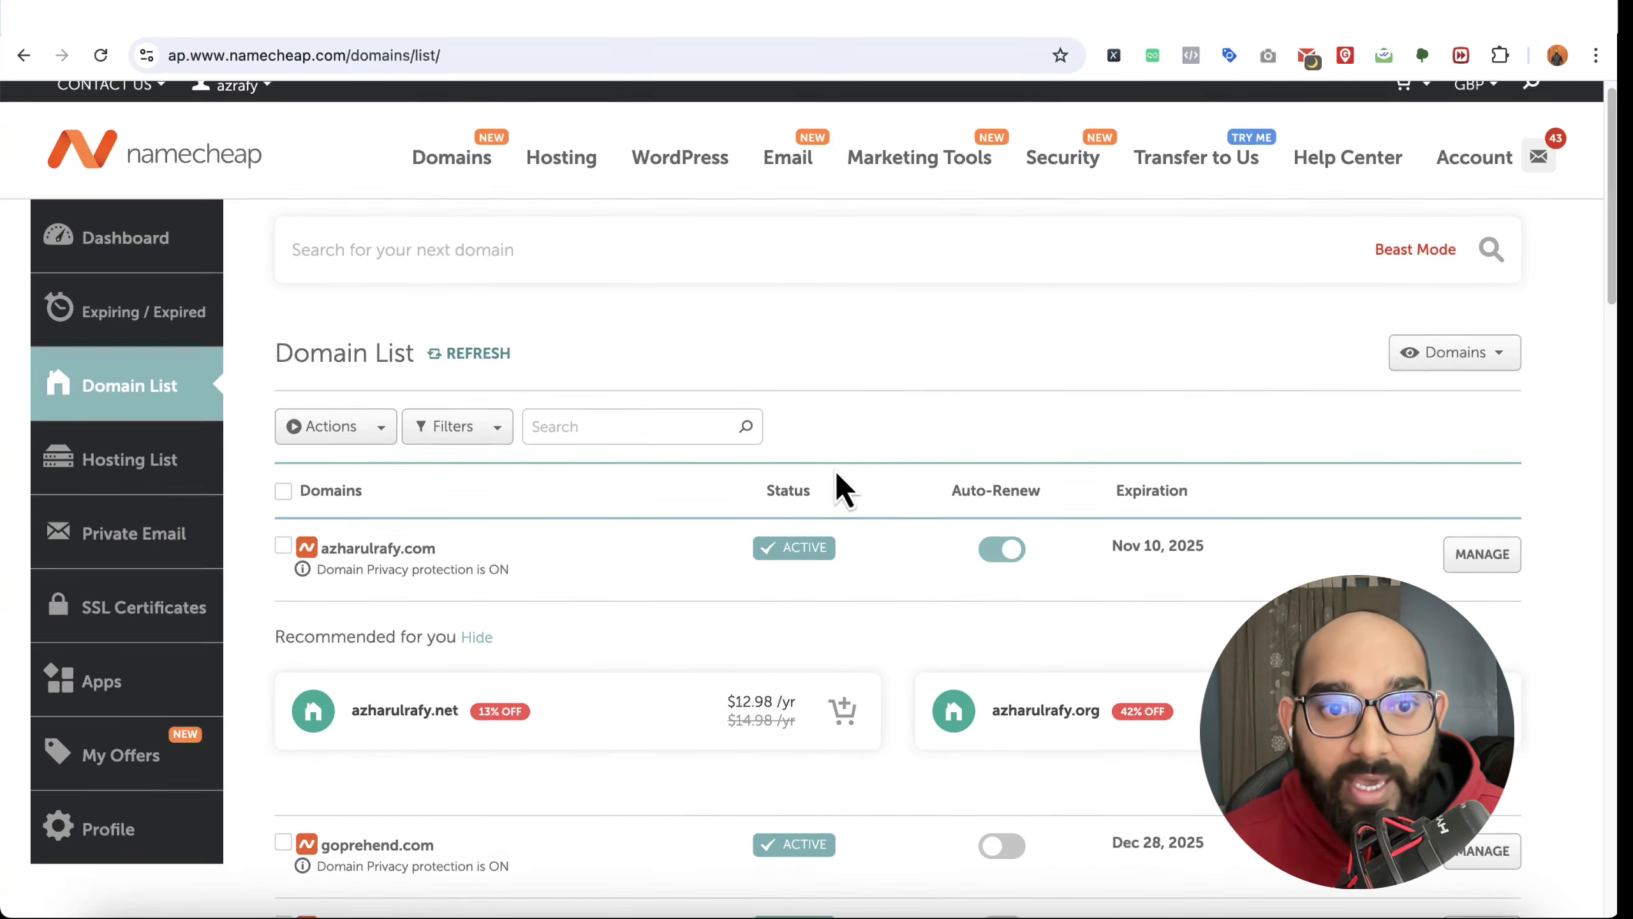
pyautogui.scroll(-5, 842, 489)
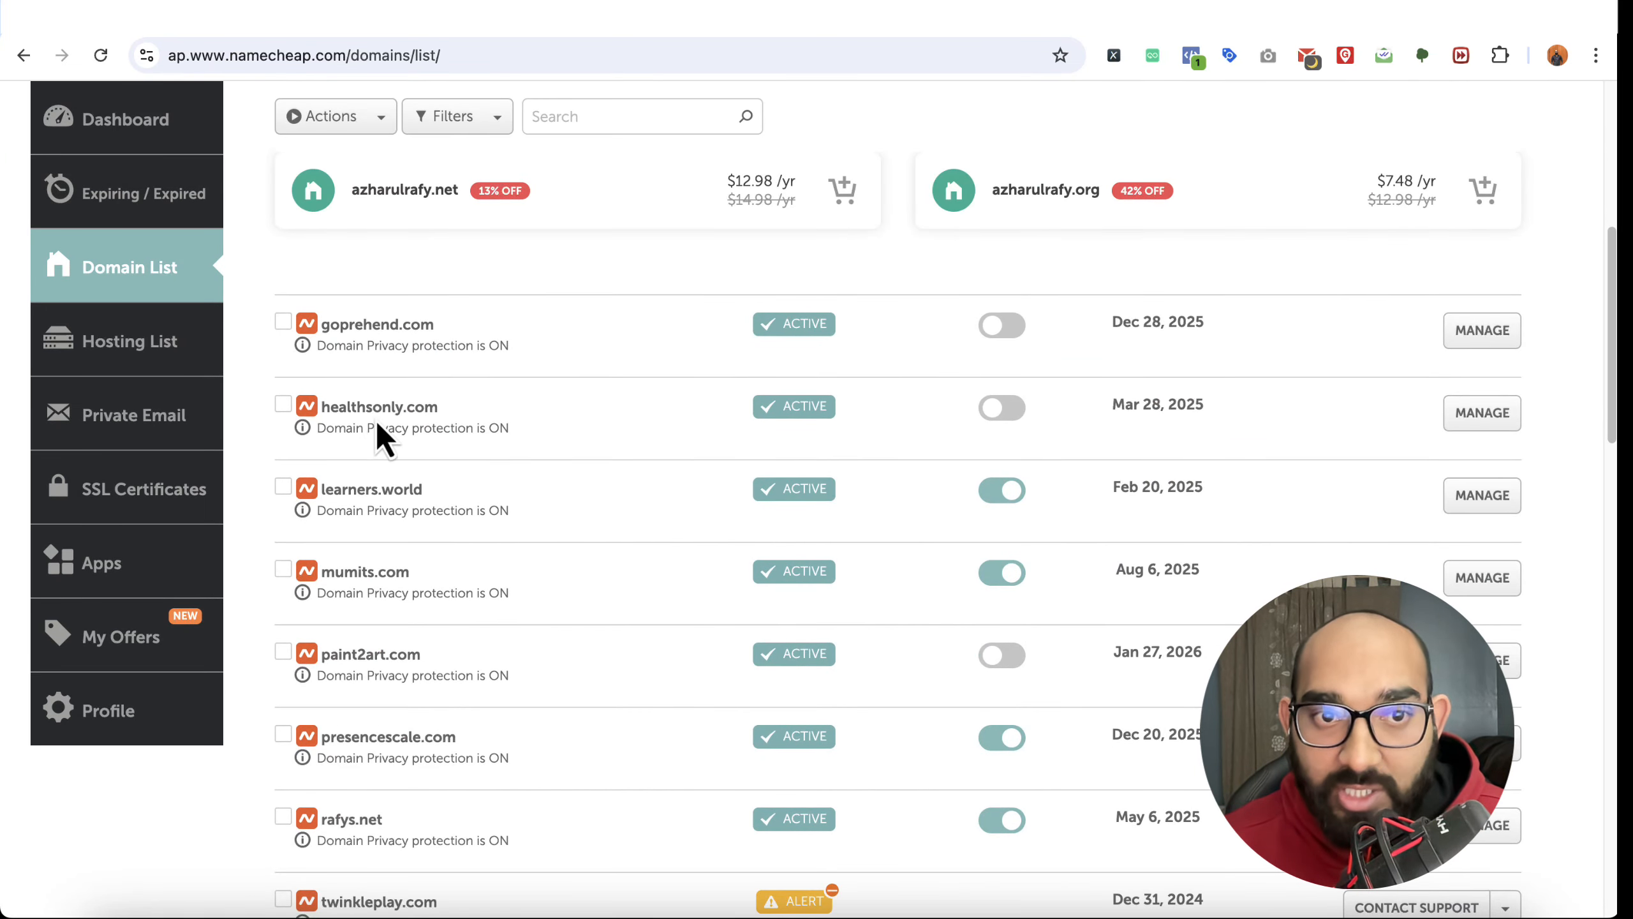
# Step: Switch to the Hostinger control panel, look over its home page and open the Websites page
pyautogui.click(532, 36)
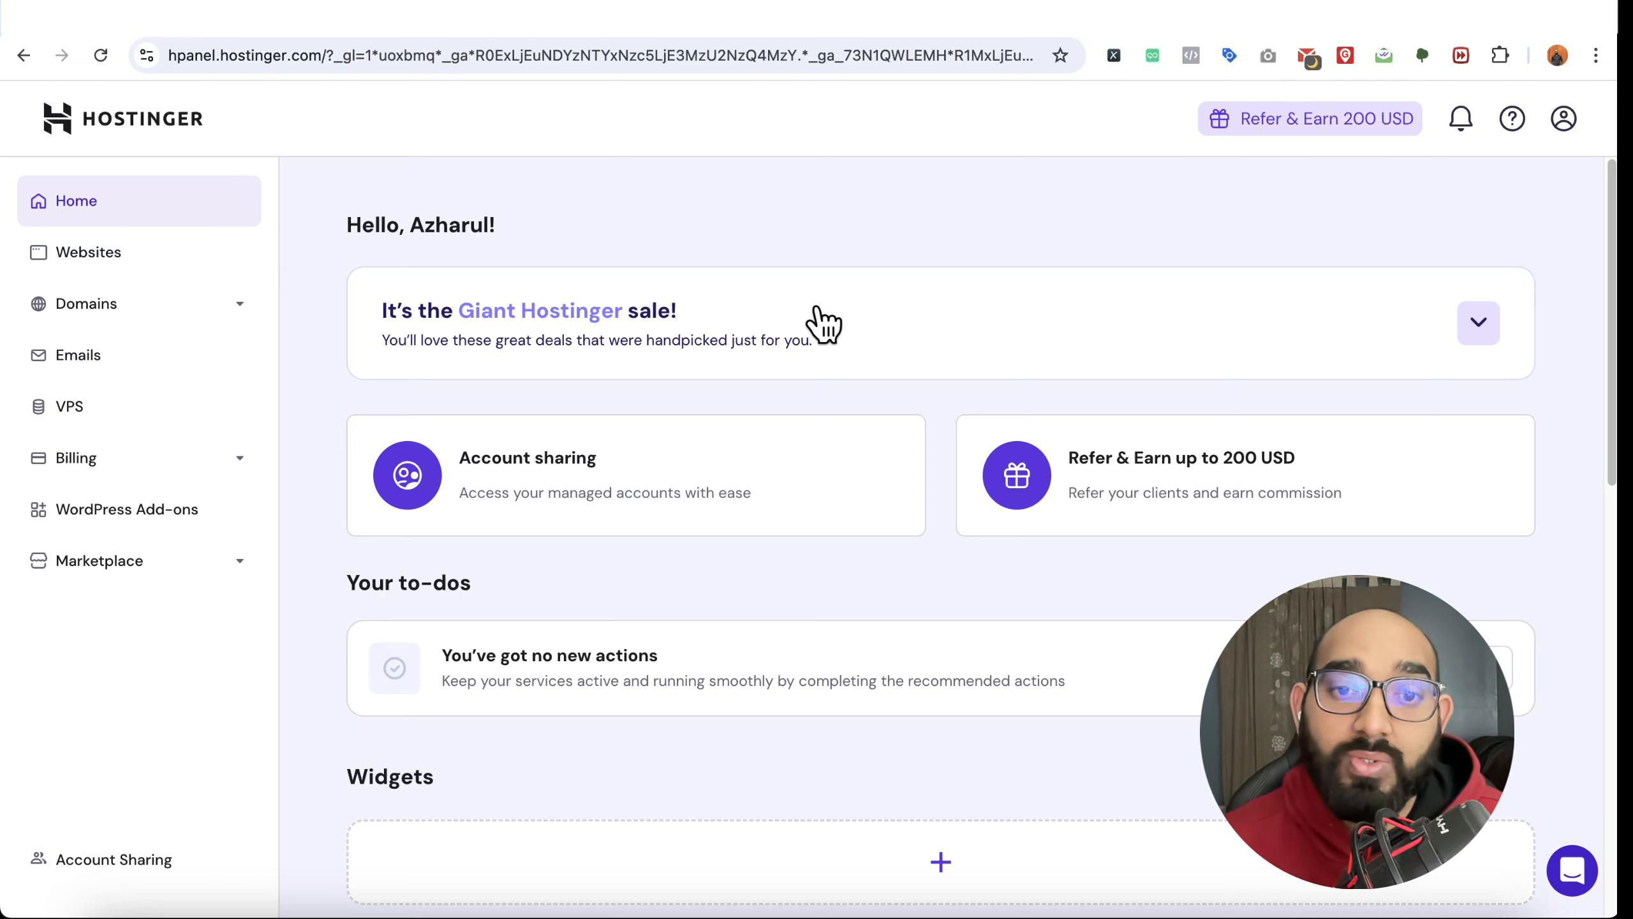
pyautogui.scroll(-5, 823, 325)
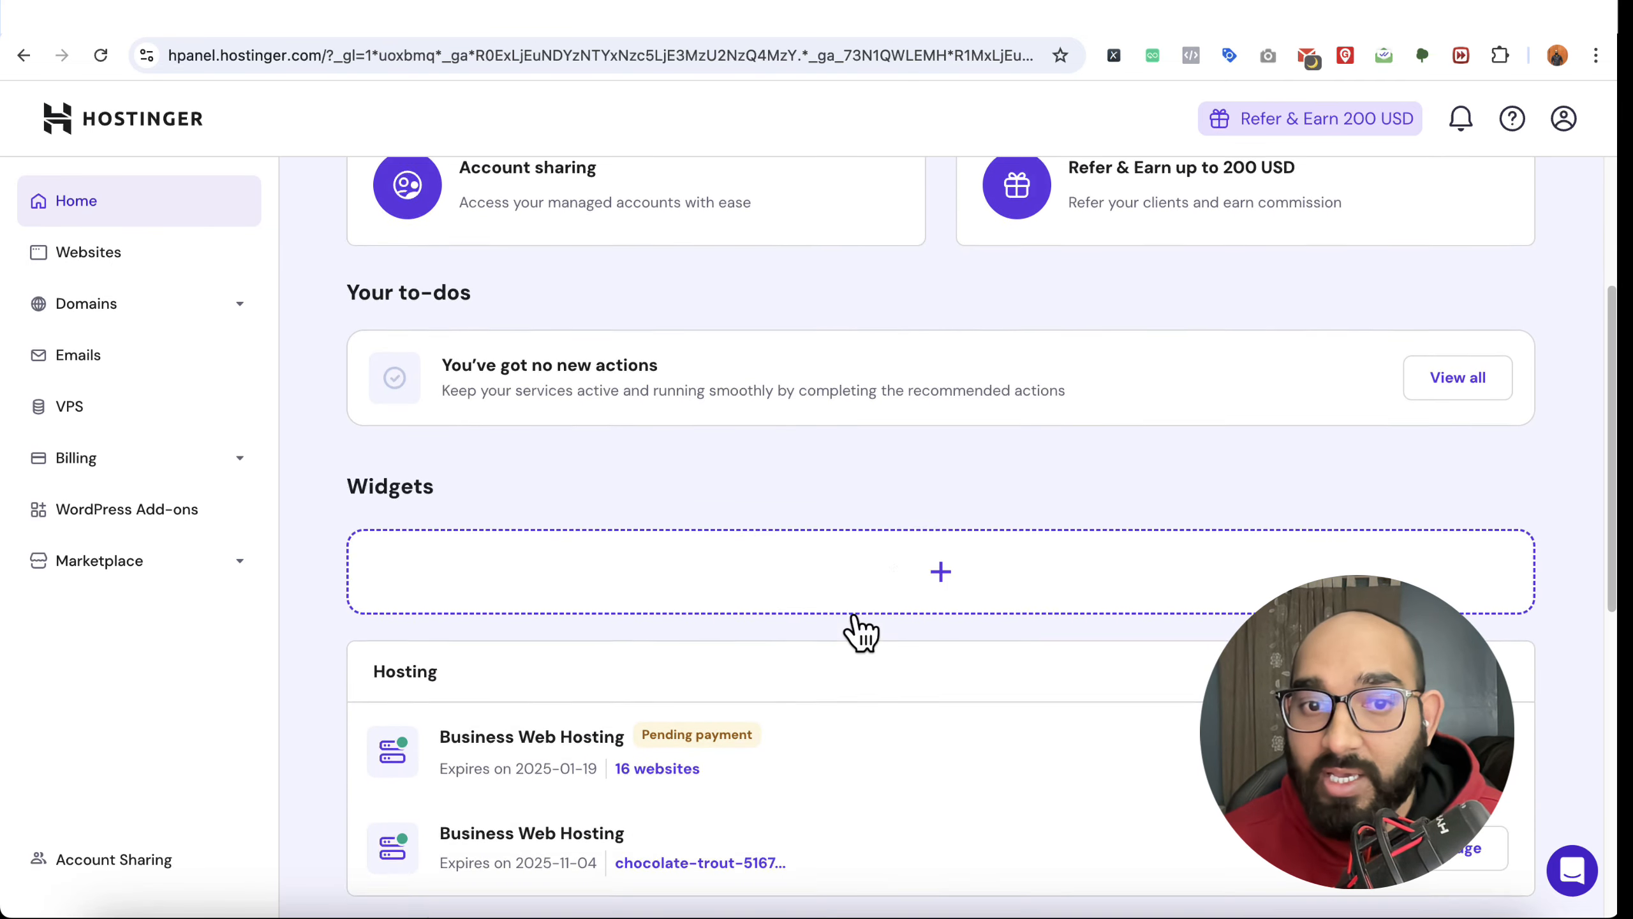
pyautogui.scroll(-1, 853, 616)
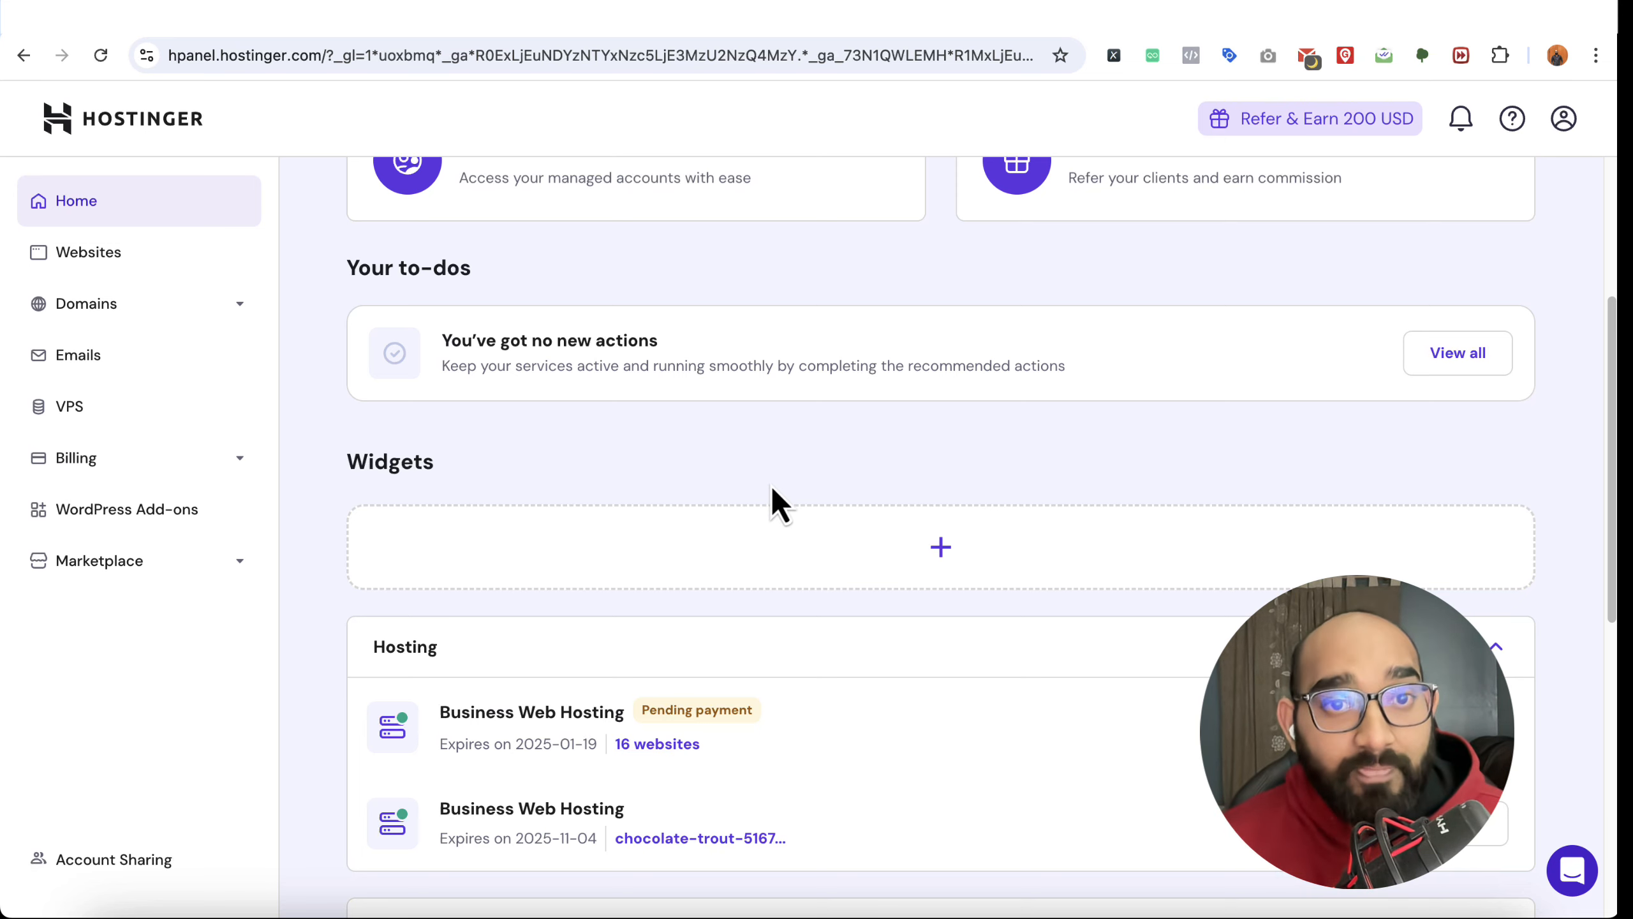
pyautogui.scroll(2, 803, 495)
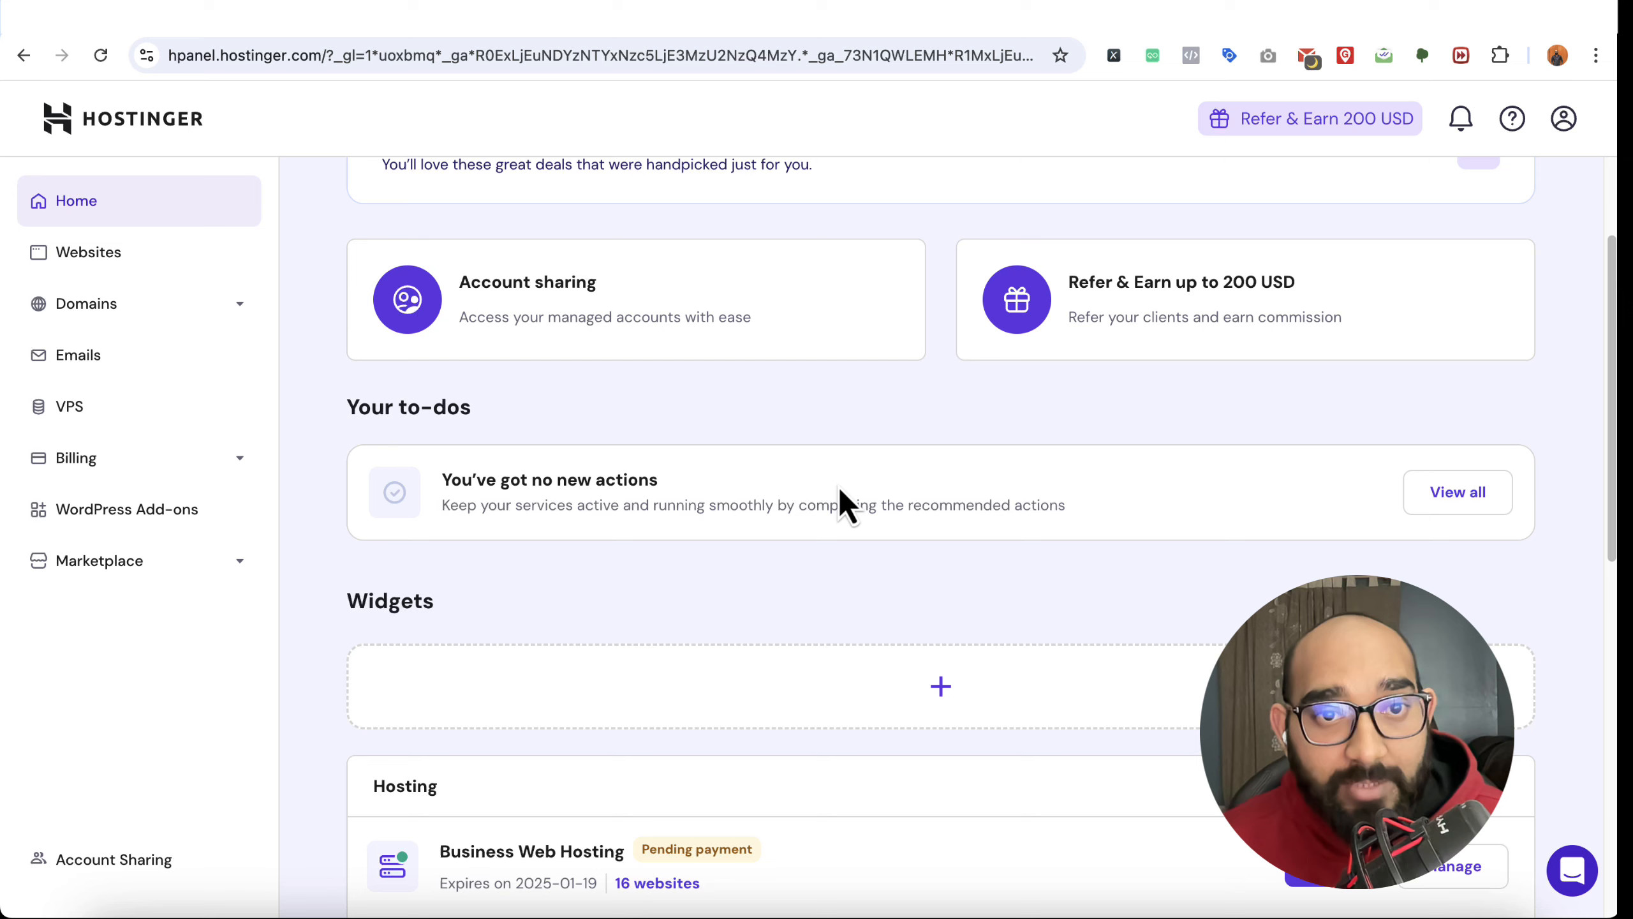
pyautogui.click(119, 257)
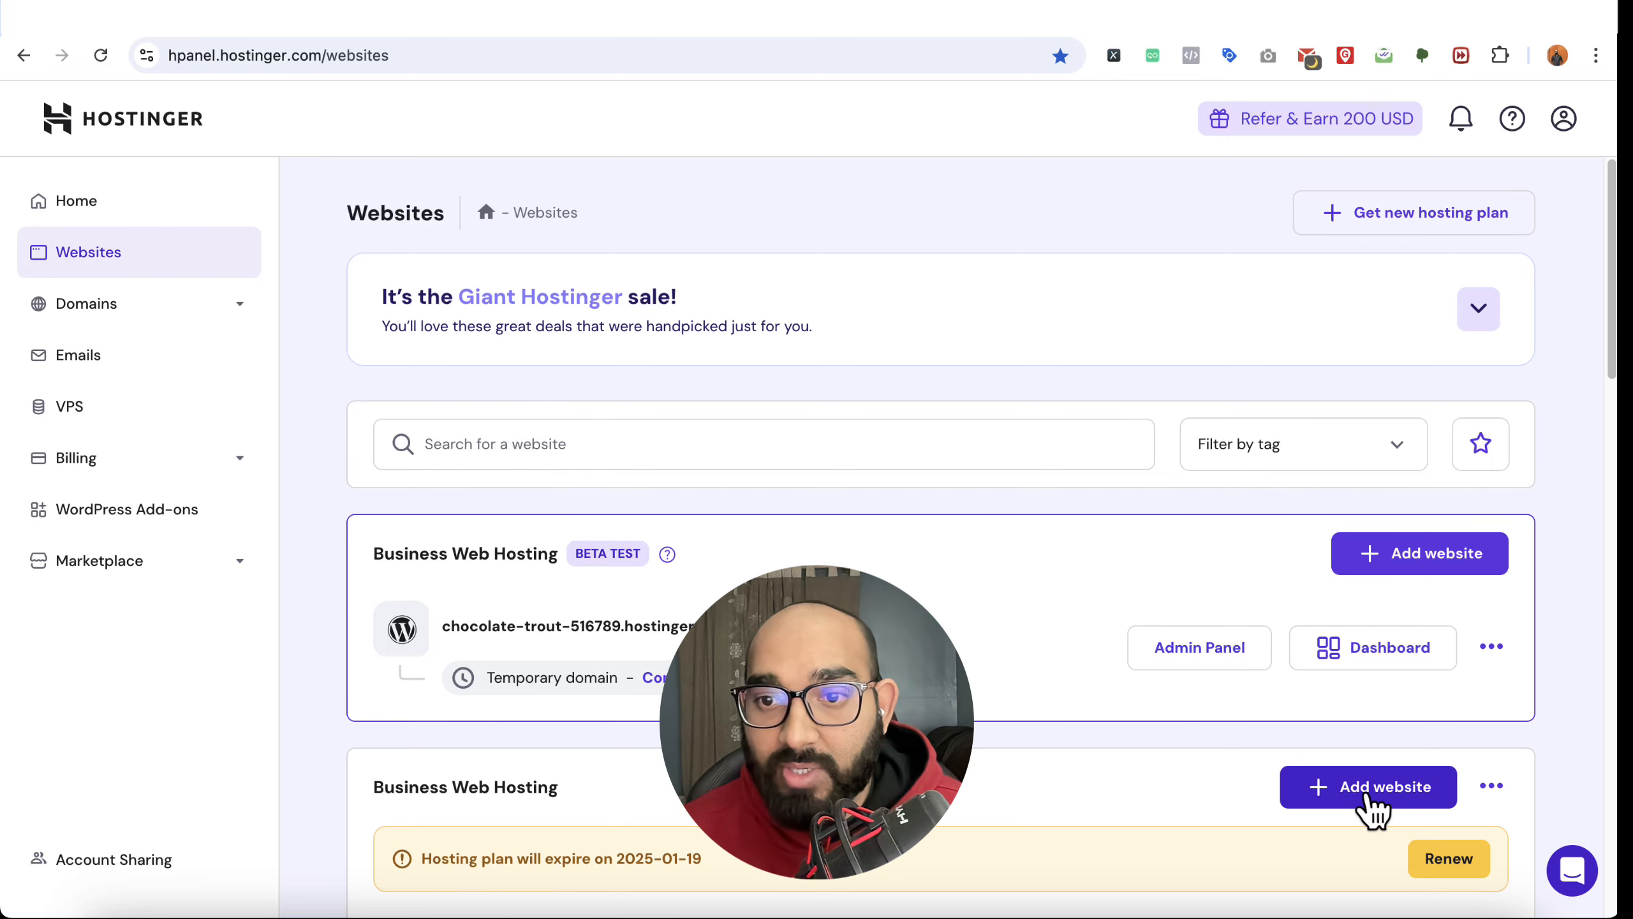
# Step: Add a WordPress website to the Business Web Hosting plan expiring on 2025-01-19 and specify that it is for Myself or my business
pyautogui.click(1371, 805)
pyautogui.scroll(-5, 1122, 604)
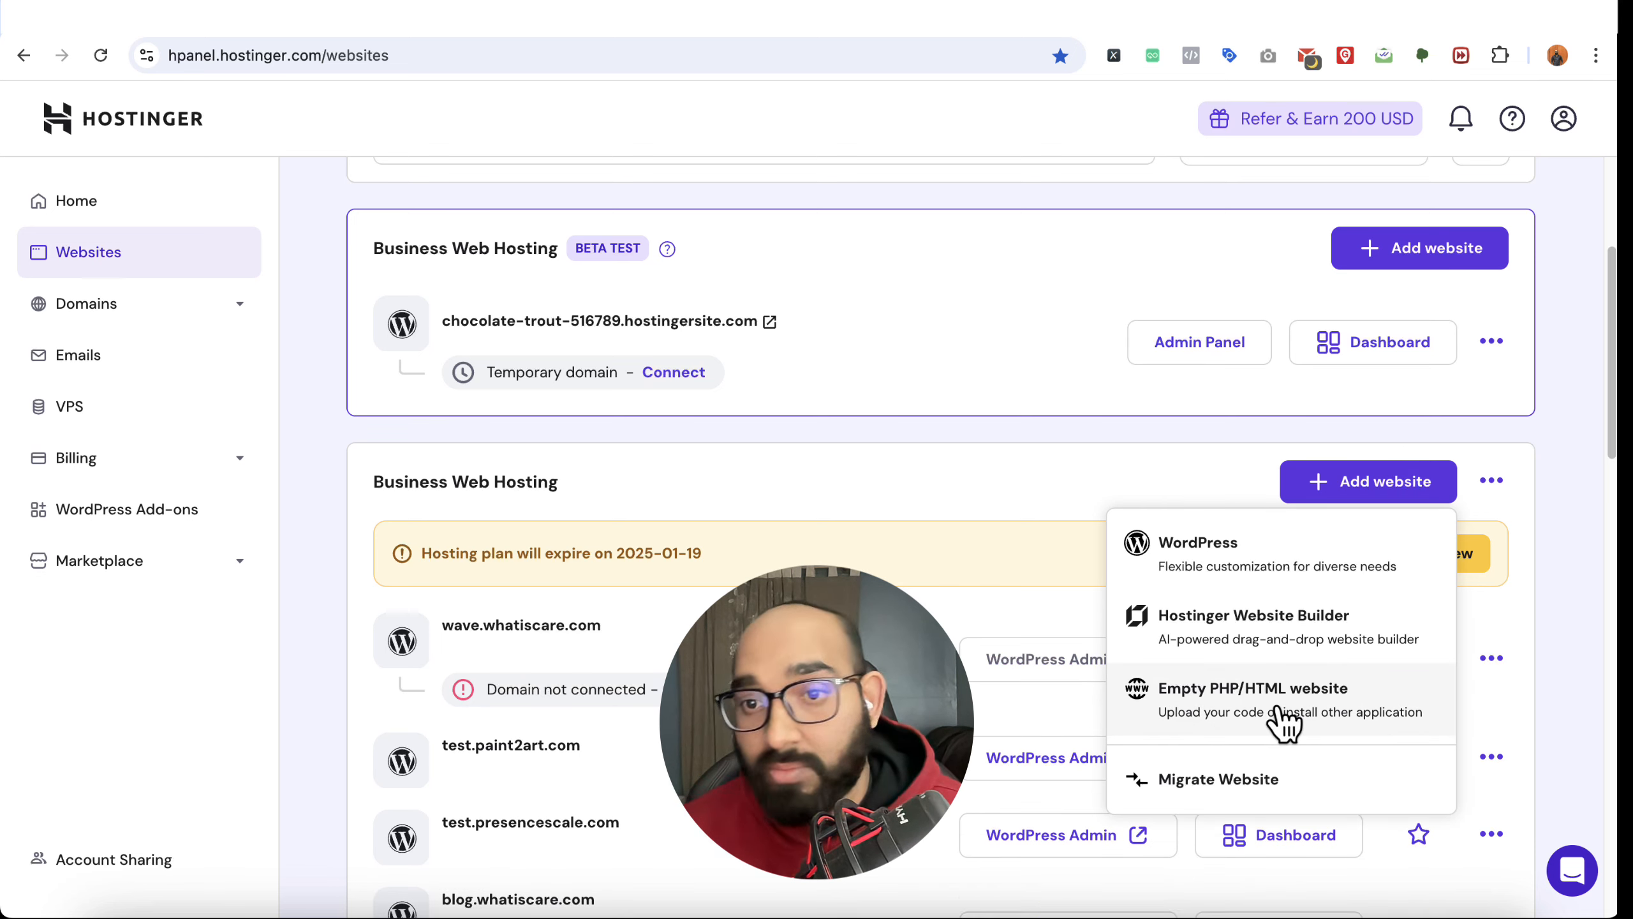
pyautogui.click(1199, 560)
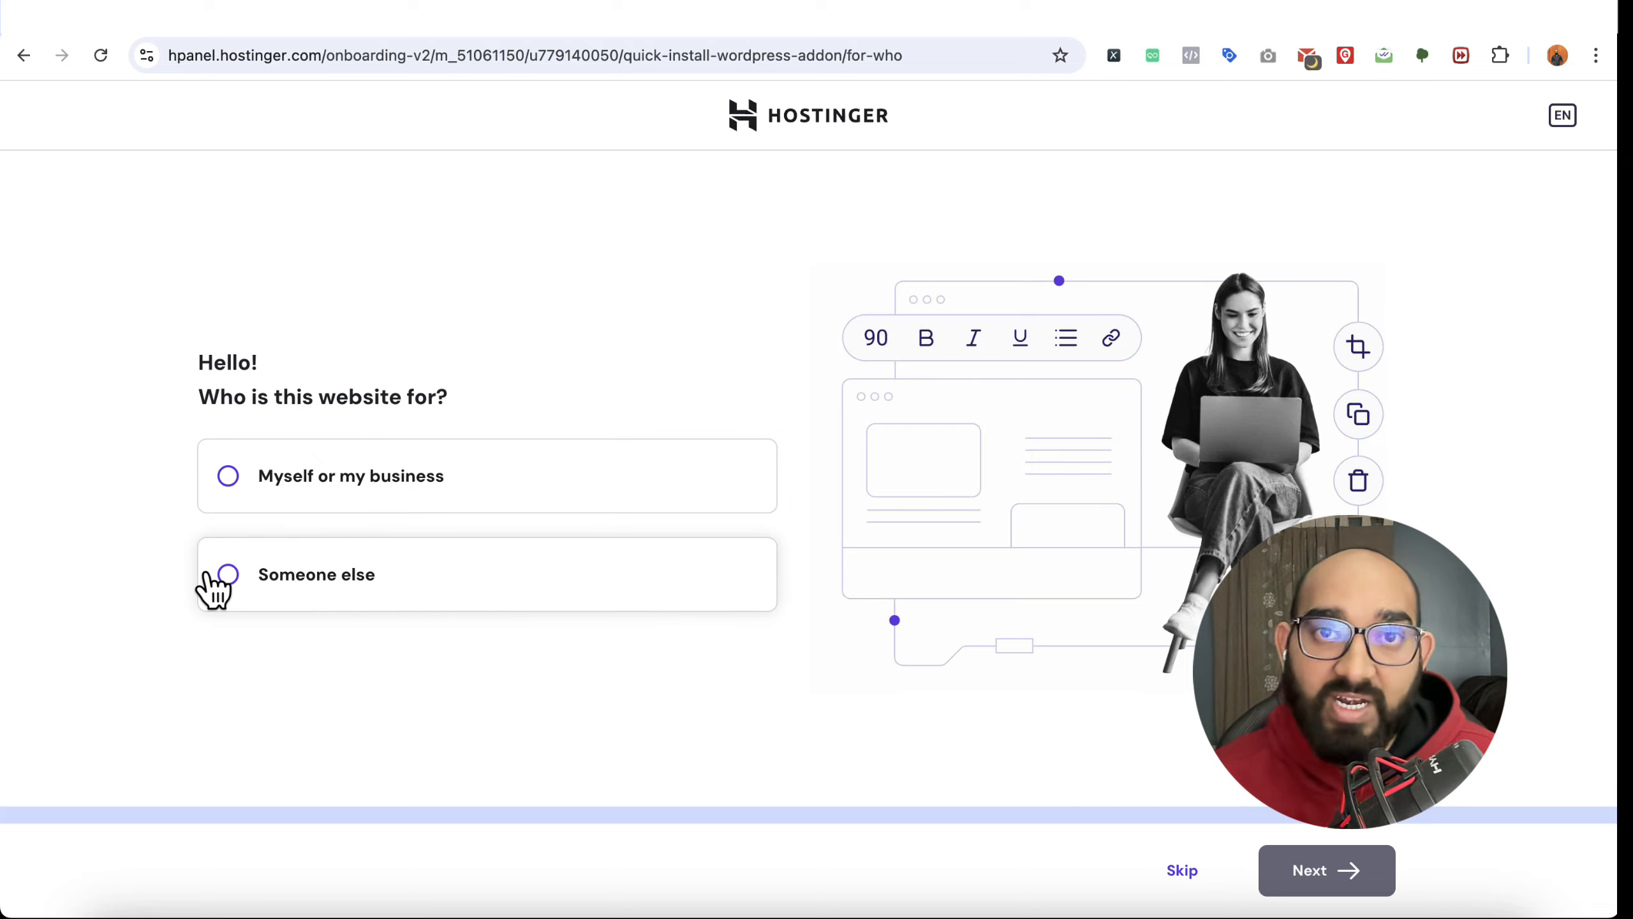
pyautogui.click(313, 477)
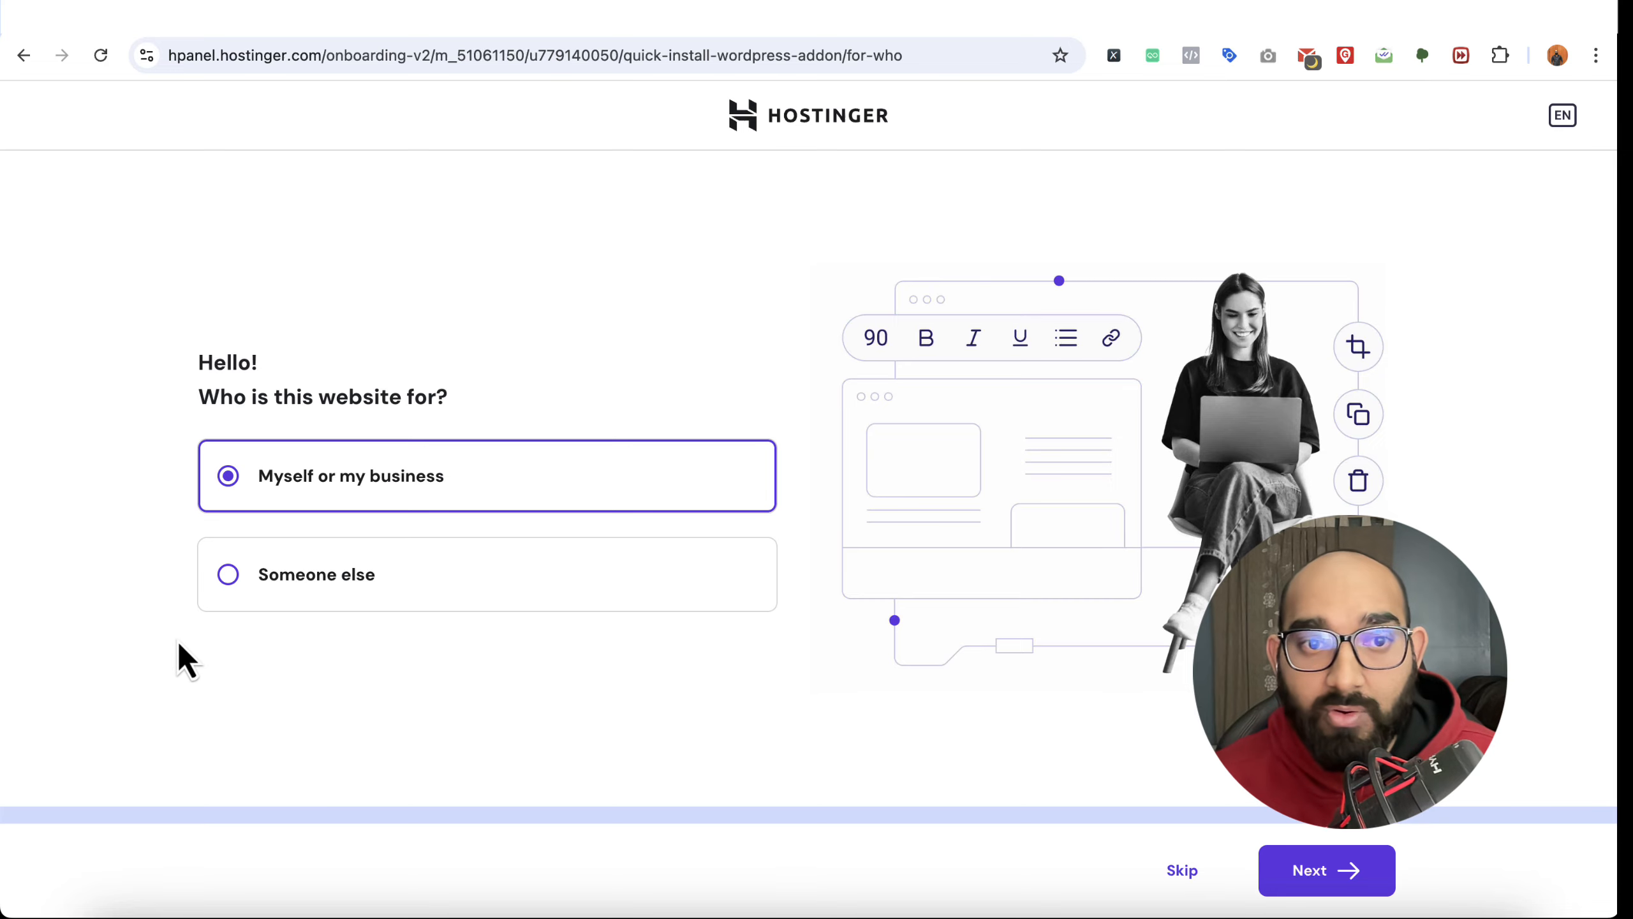
pyautogui.click(1336, 876)
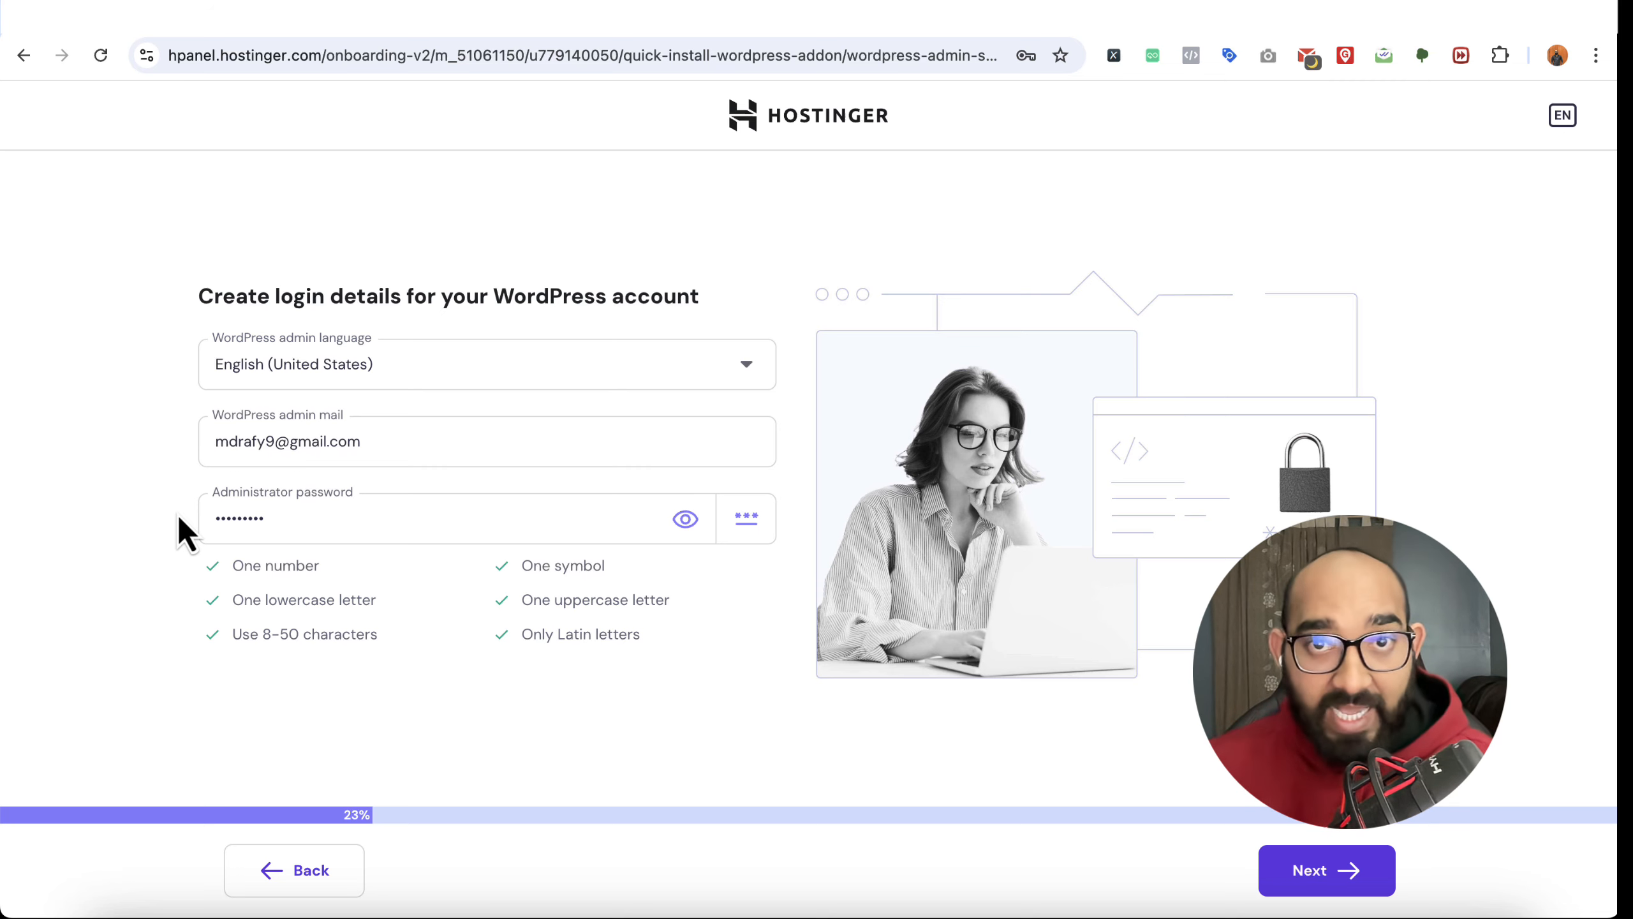
# Step: Accept the WordPress login details after checking the admin email and password rules, and choose to create a blank site
pyautogui.click(353, 442)
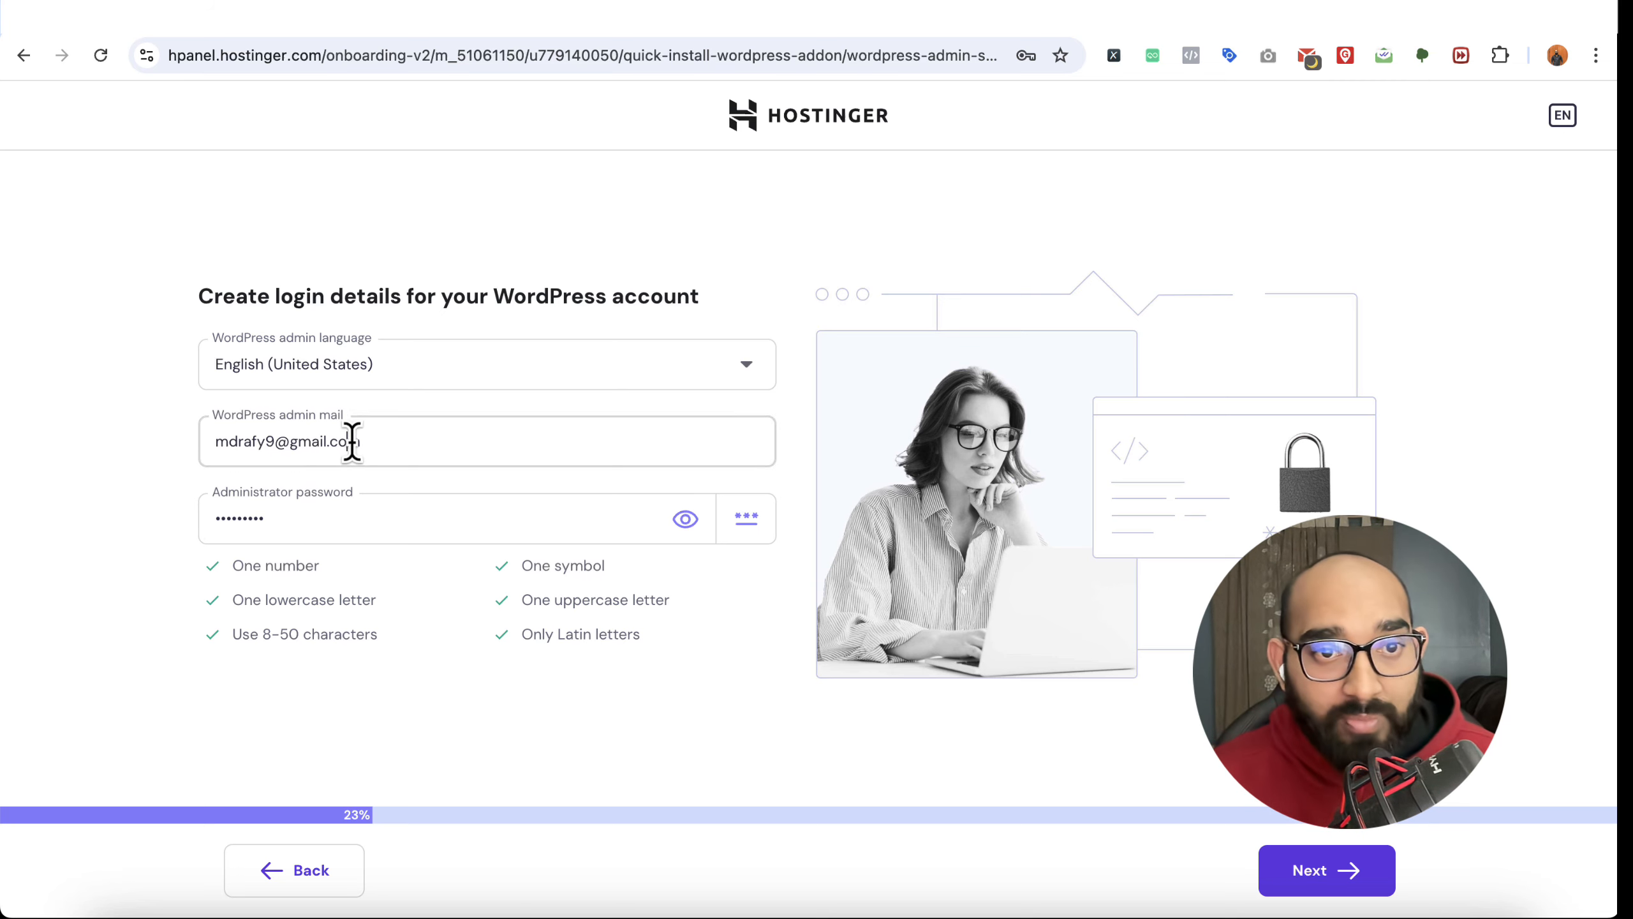
pyautogui.moveTo(208, 441); pyautogui.dragTo(354, 440)
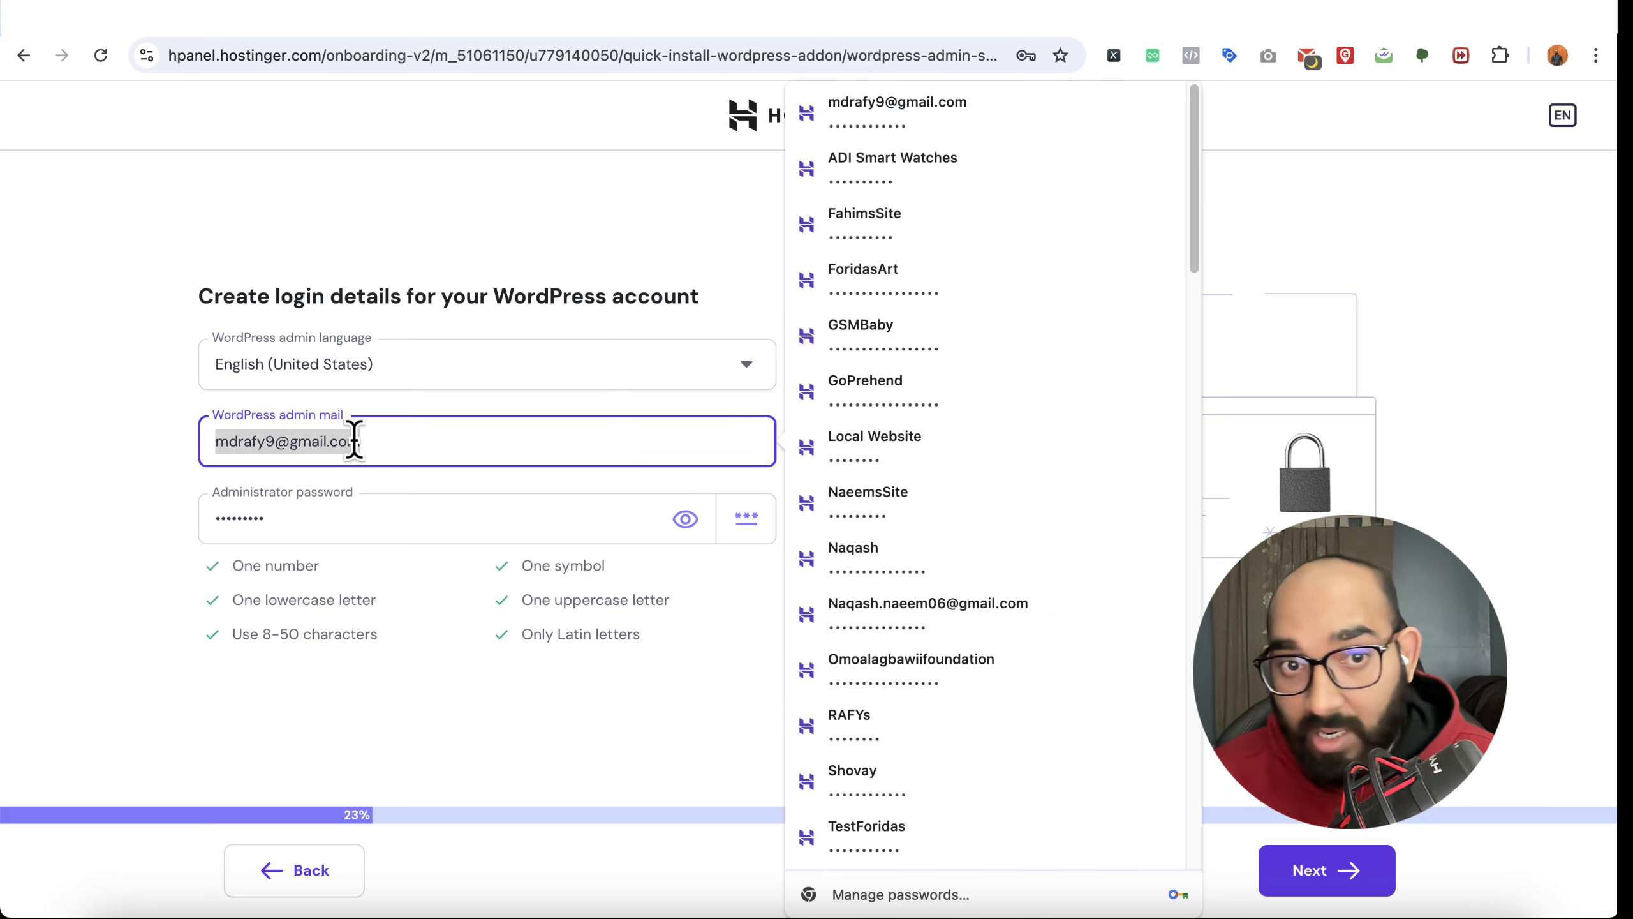
pyautogui.click(160, 468)
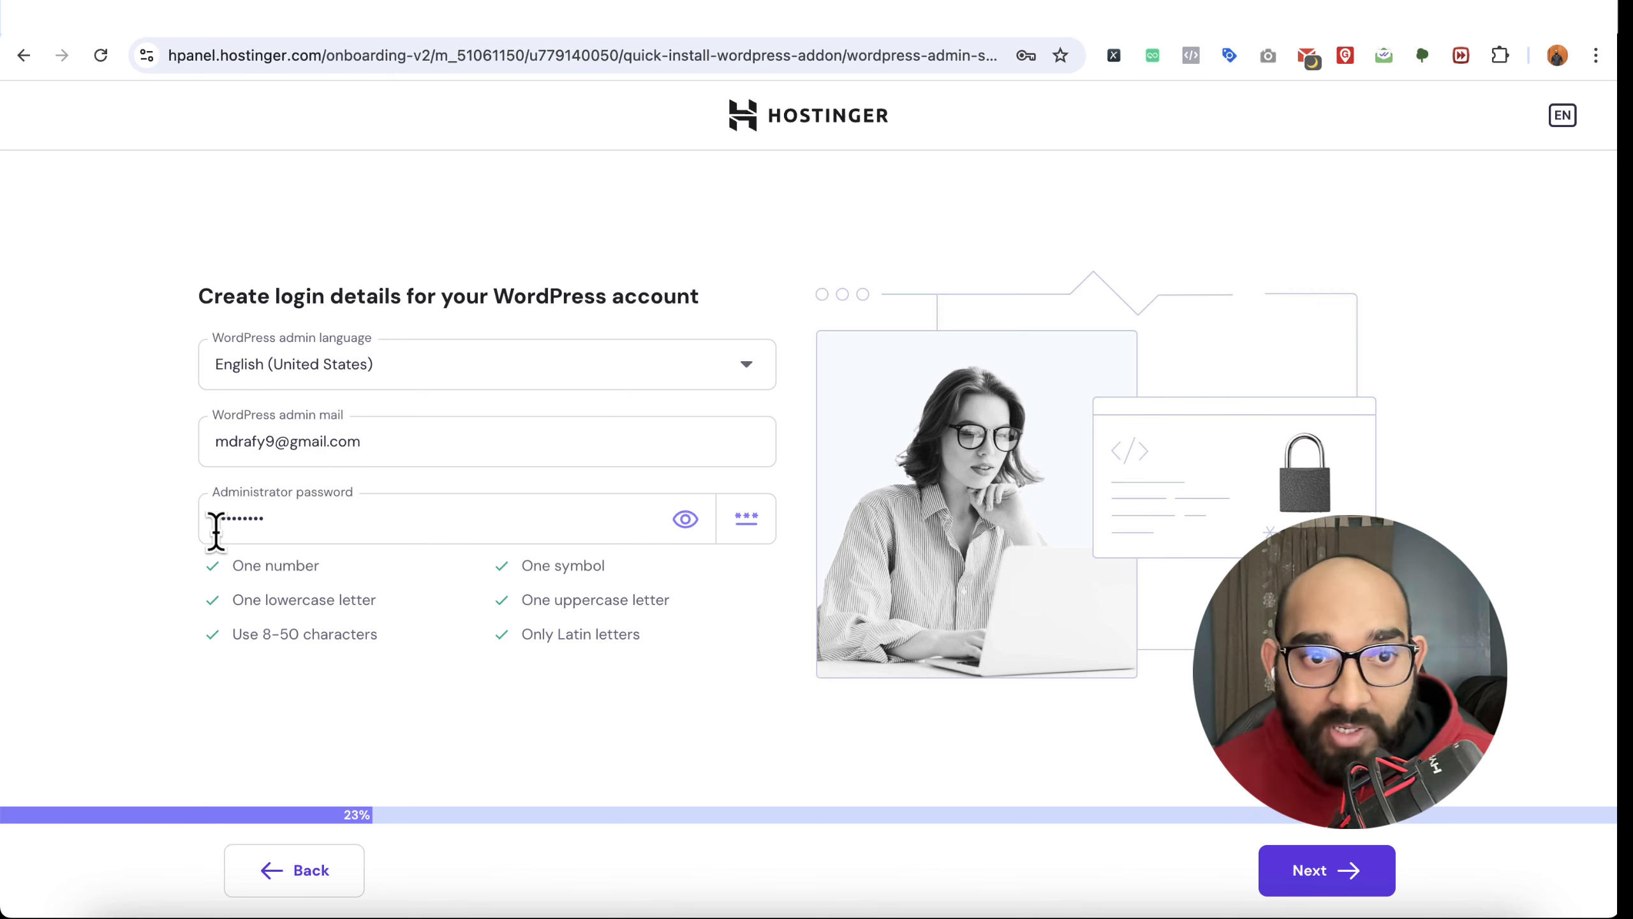
pyautogui.click(257, 519)
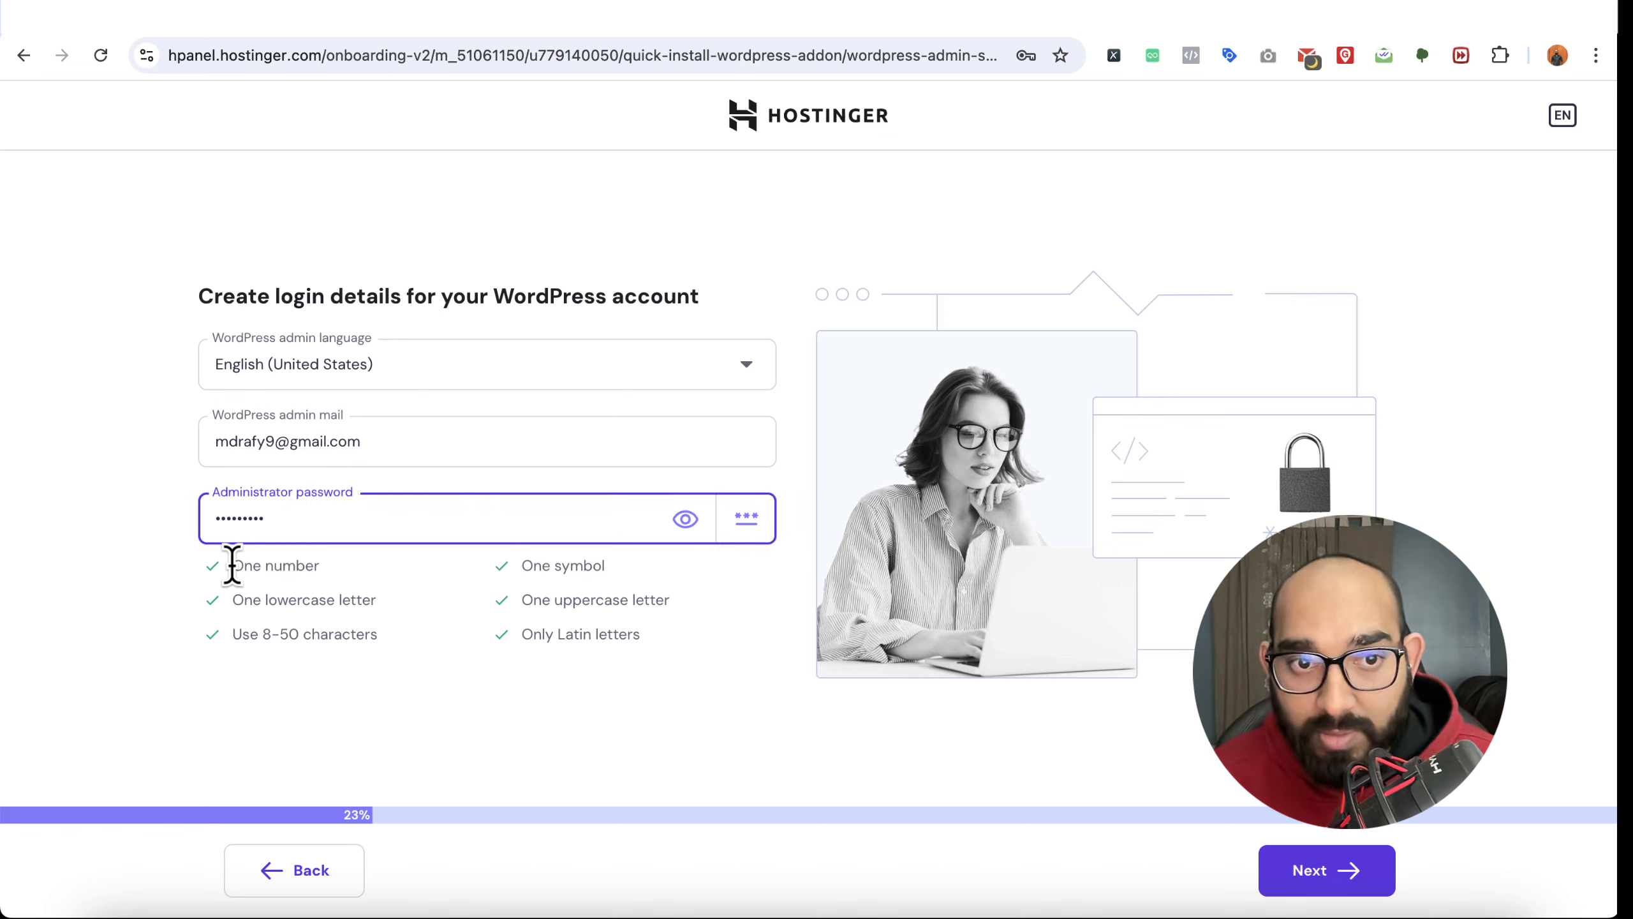
pyautogui.moveTo(232, 564); pyautogui.dragTo(618, 651)
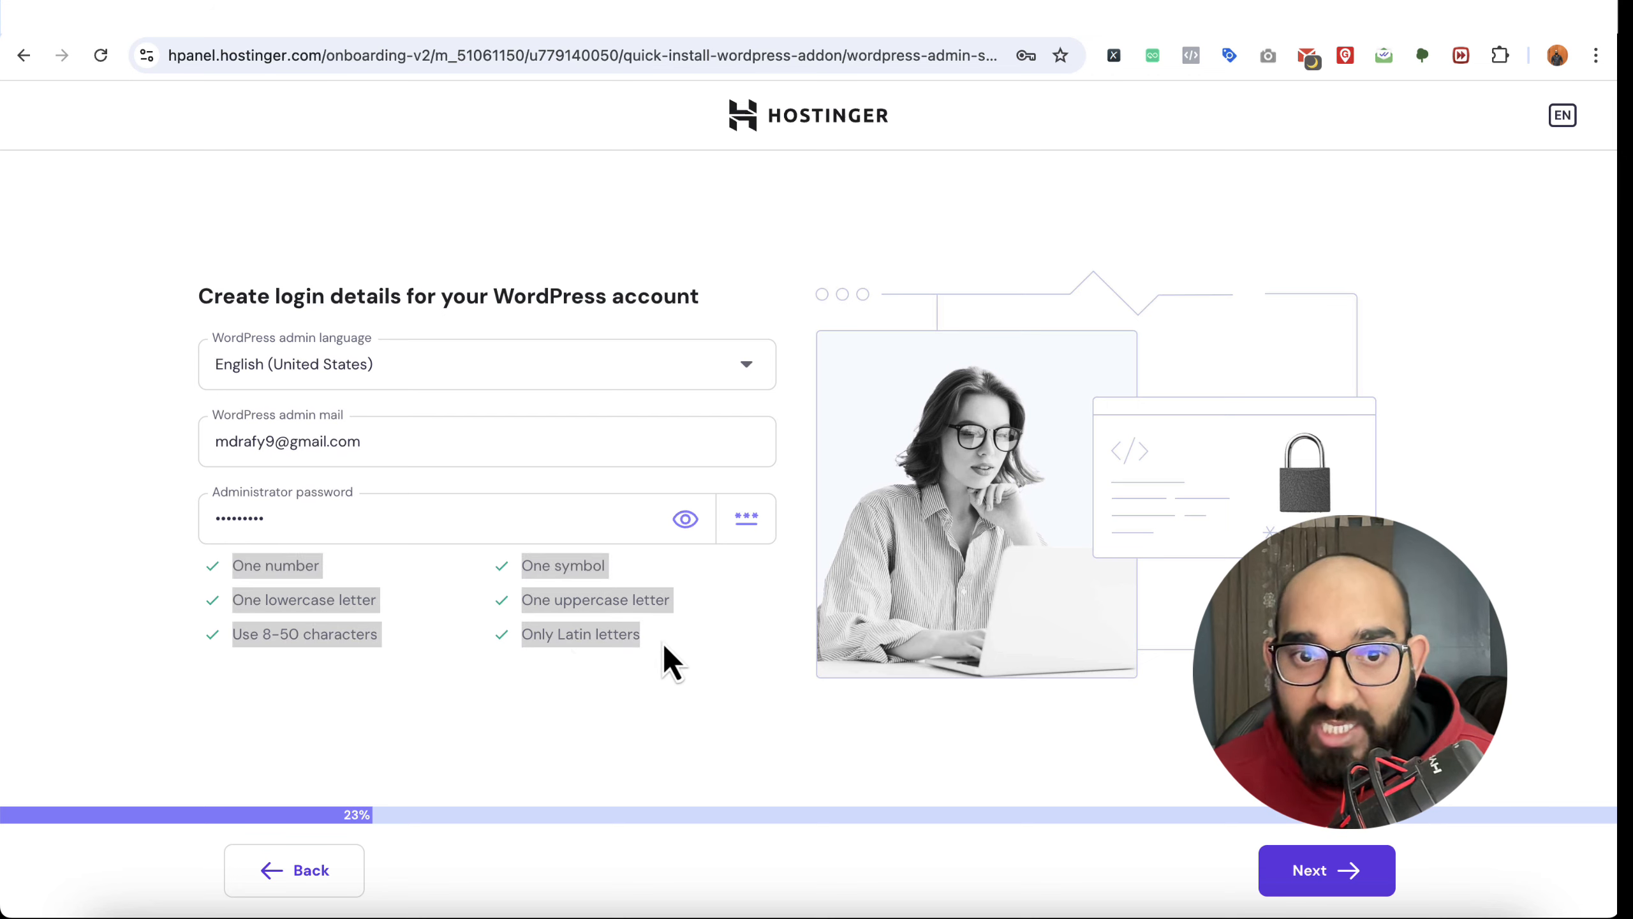
pyautogui.click(147, 562)
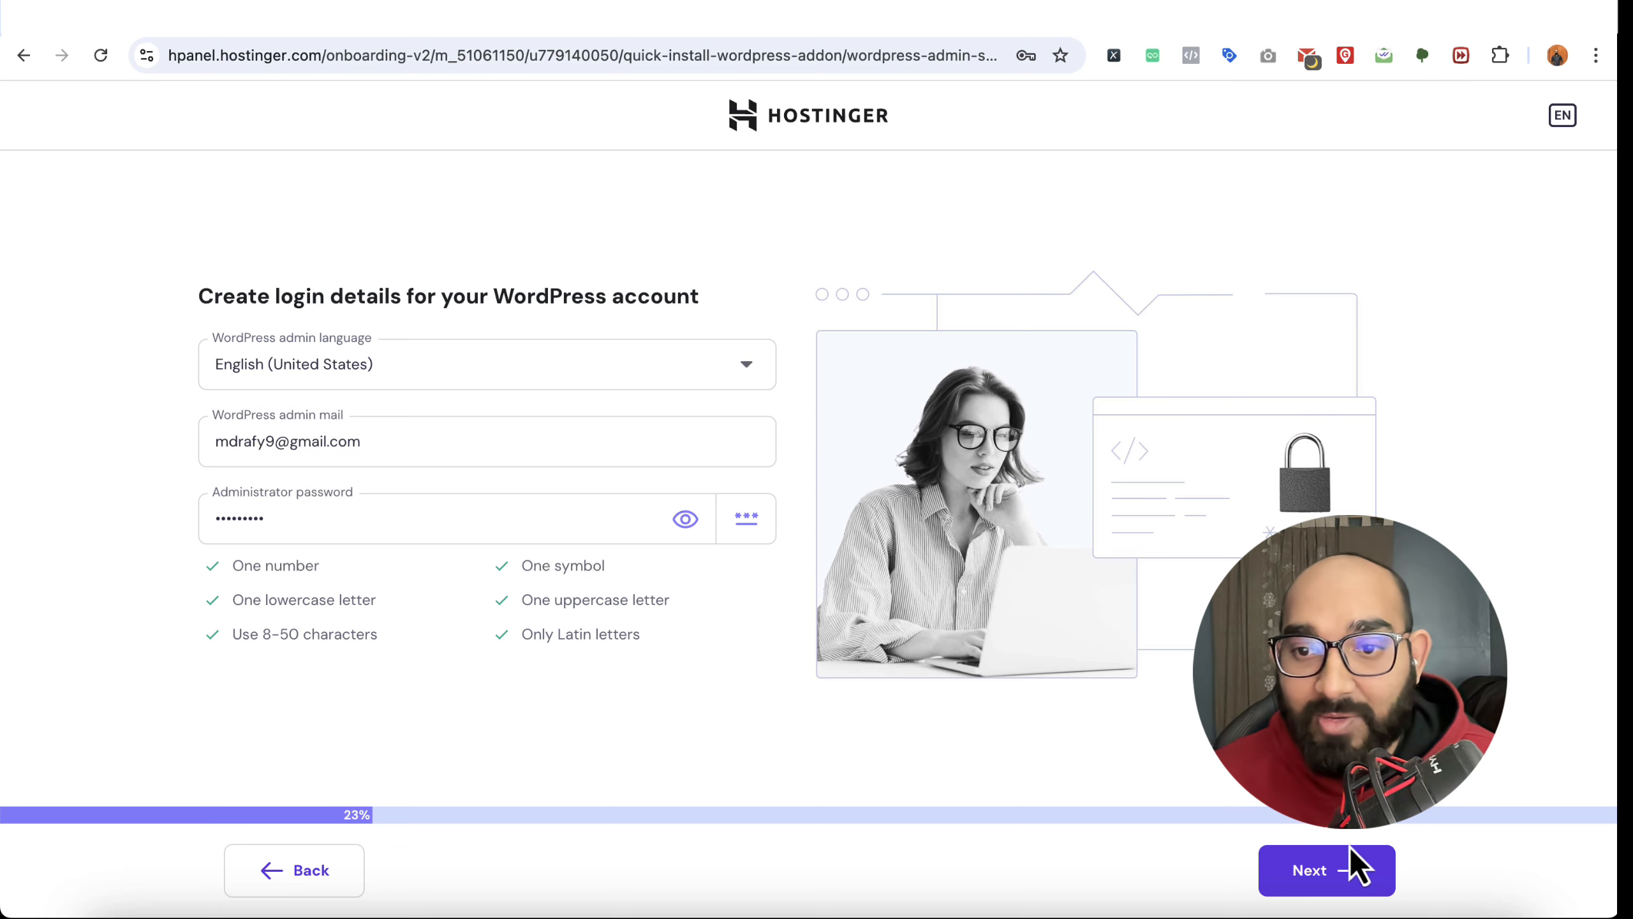
pyautogui.click(1357, 866)
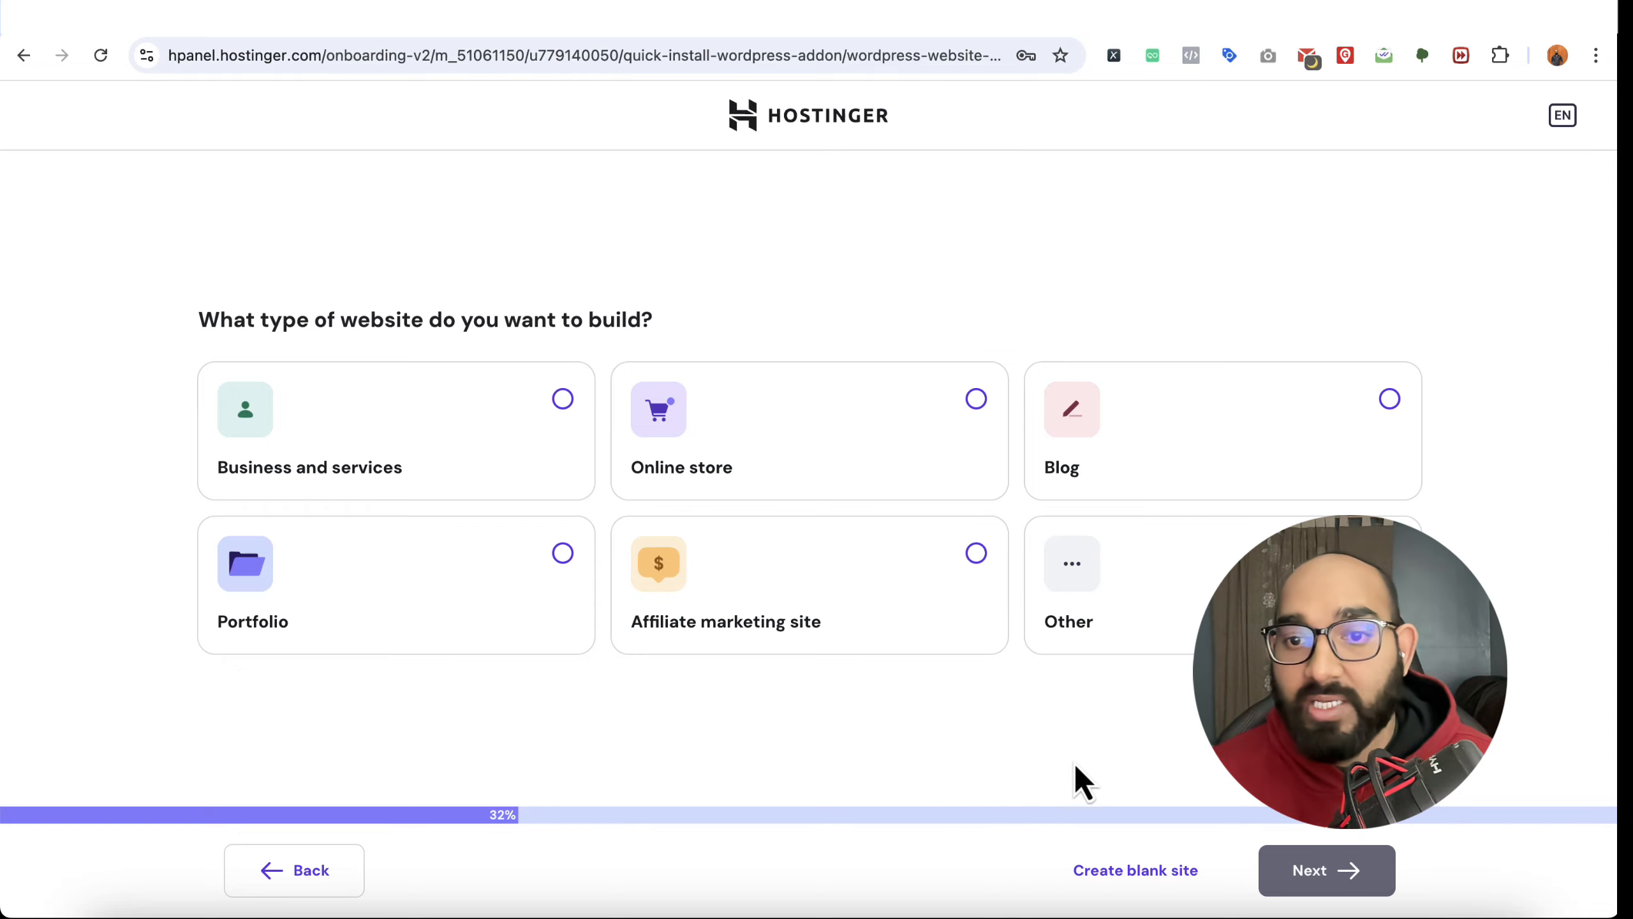
pyautogui.click(1147, 892)
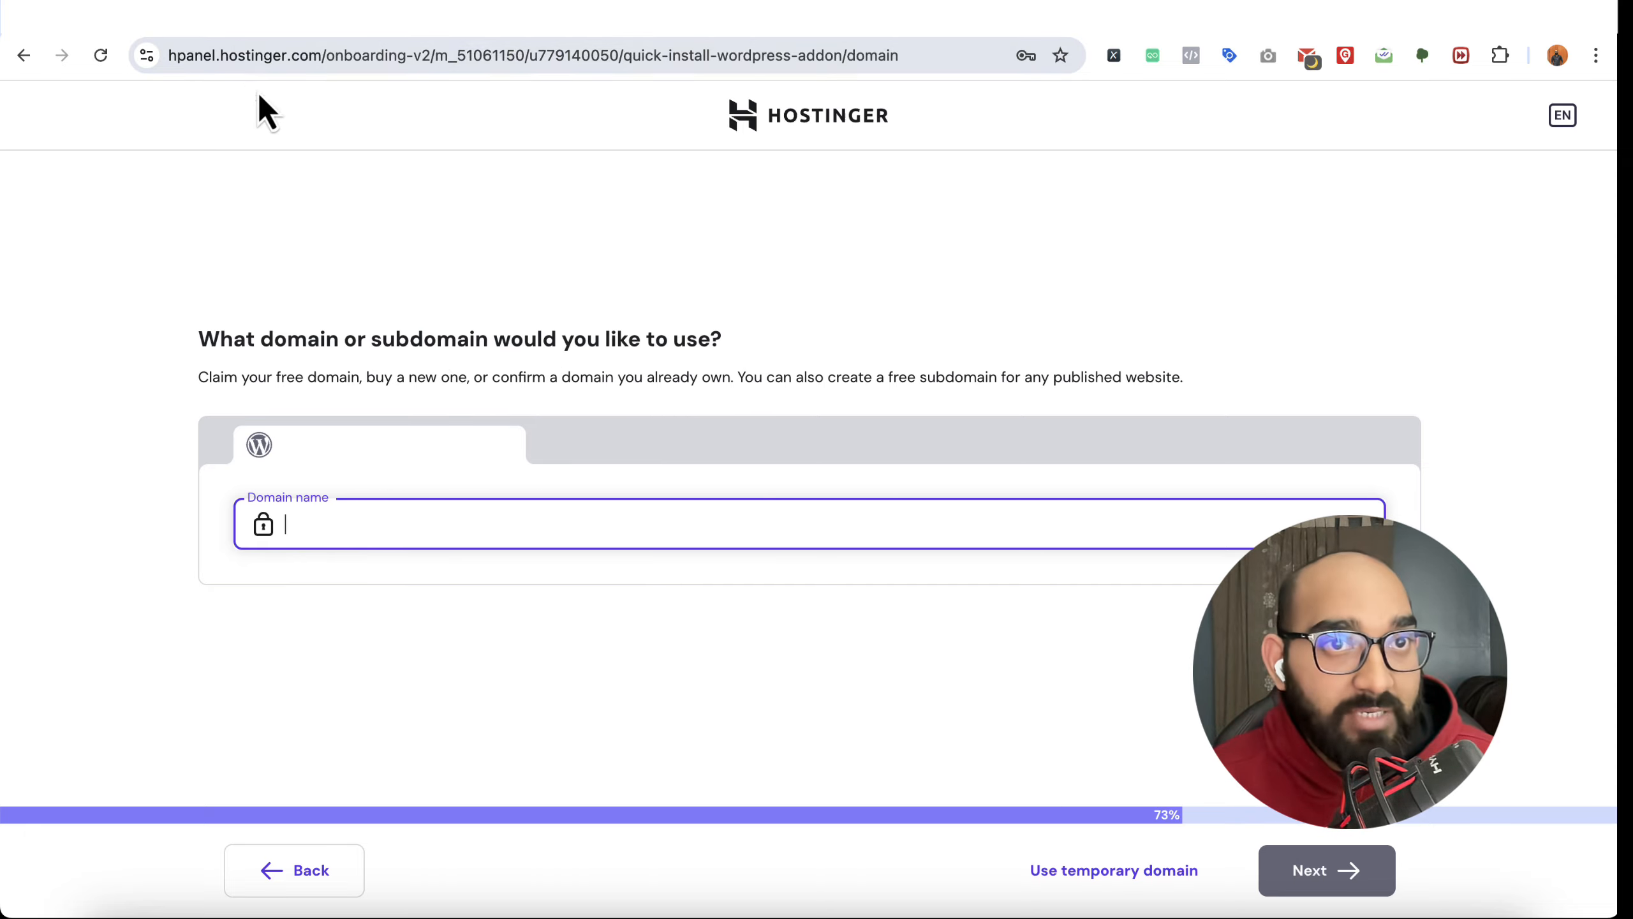
# Step: Switch to Namecheap, open the management page of healthsonly.com and copy the domain name from its heading
pyautogui.click(237, 26)
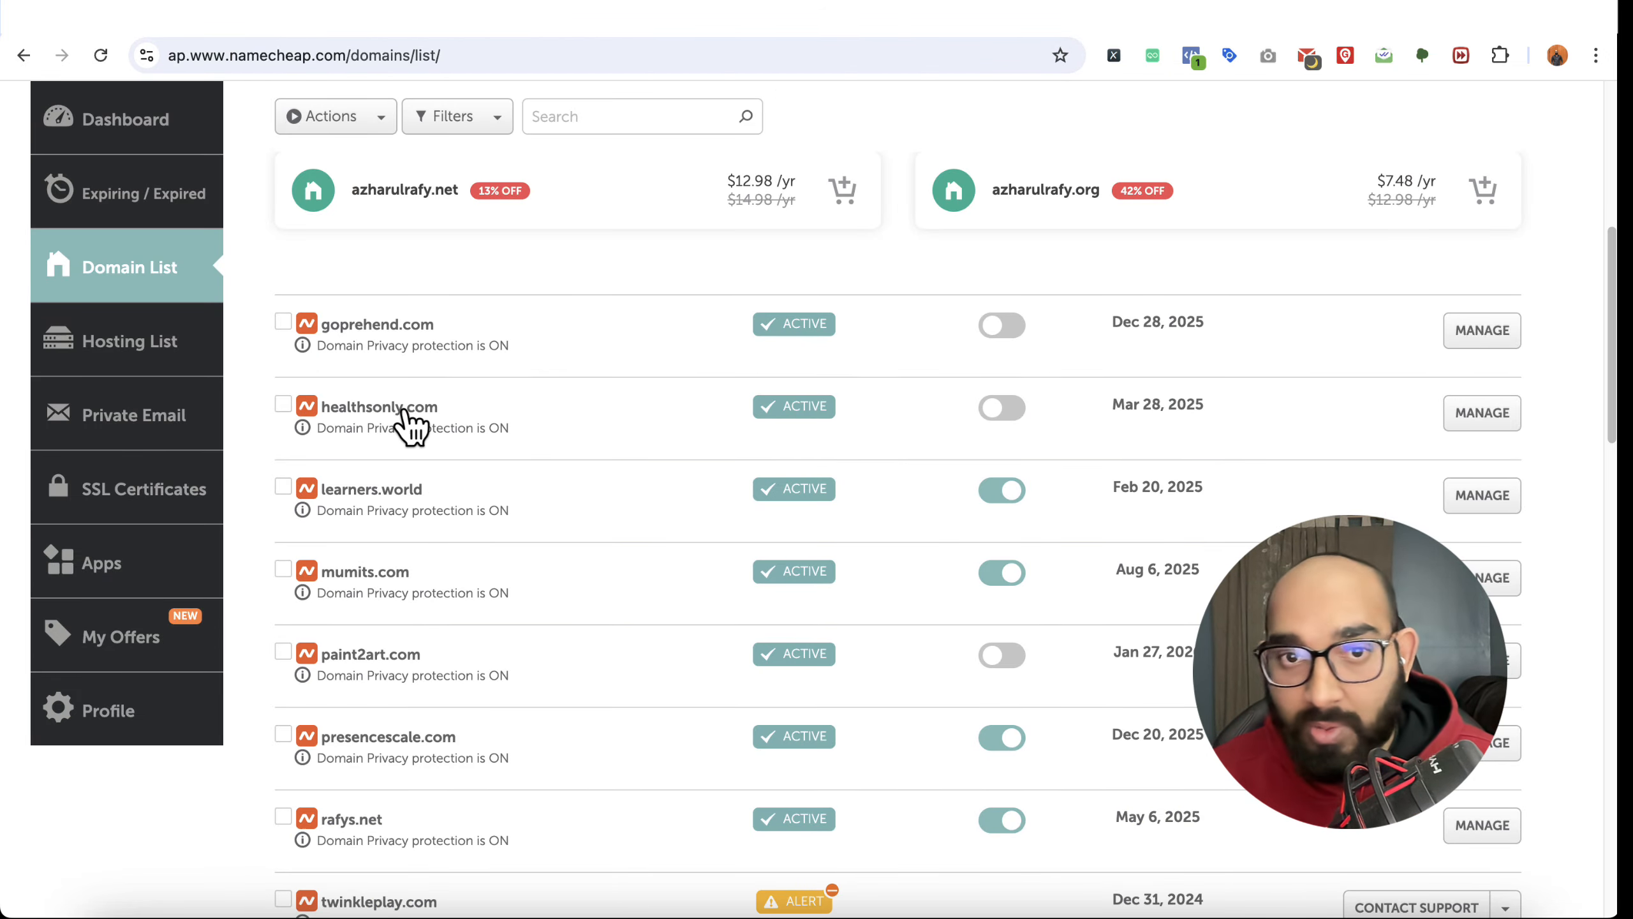
pyautogui.click(1476, 430)
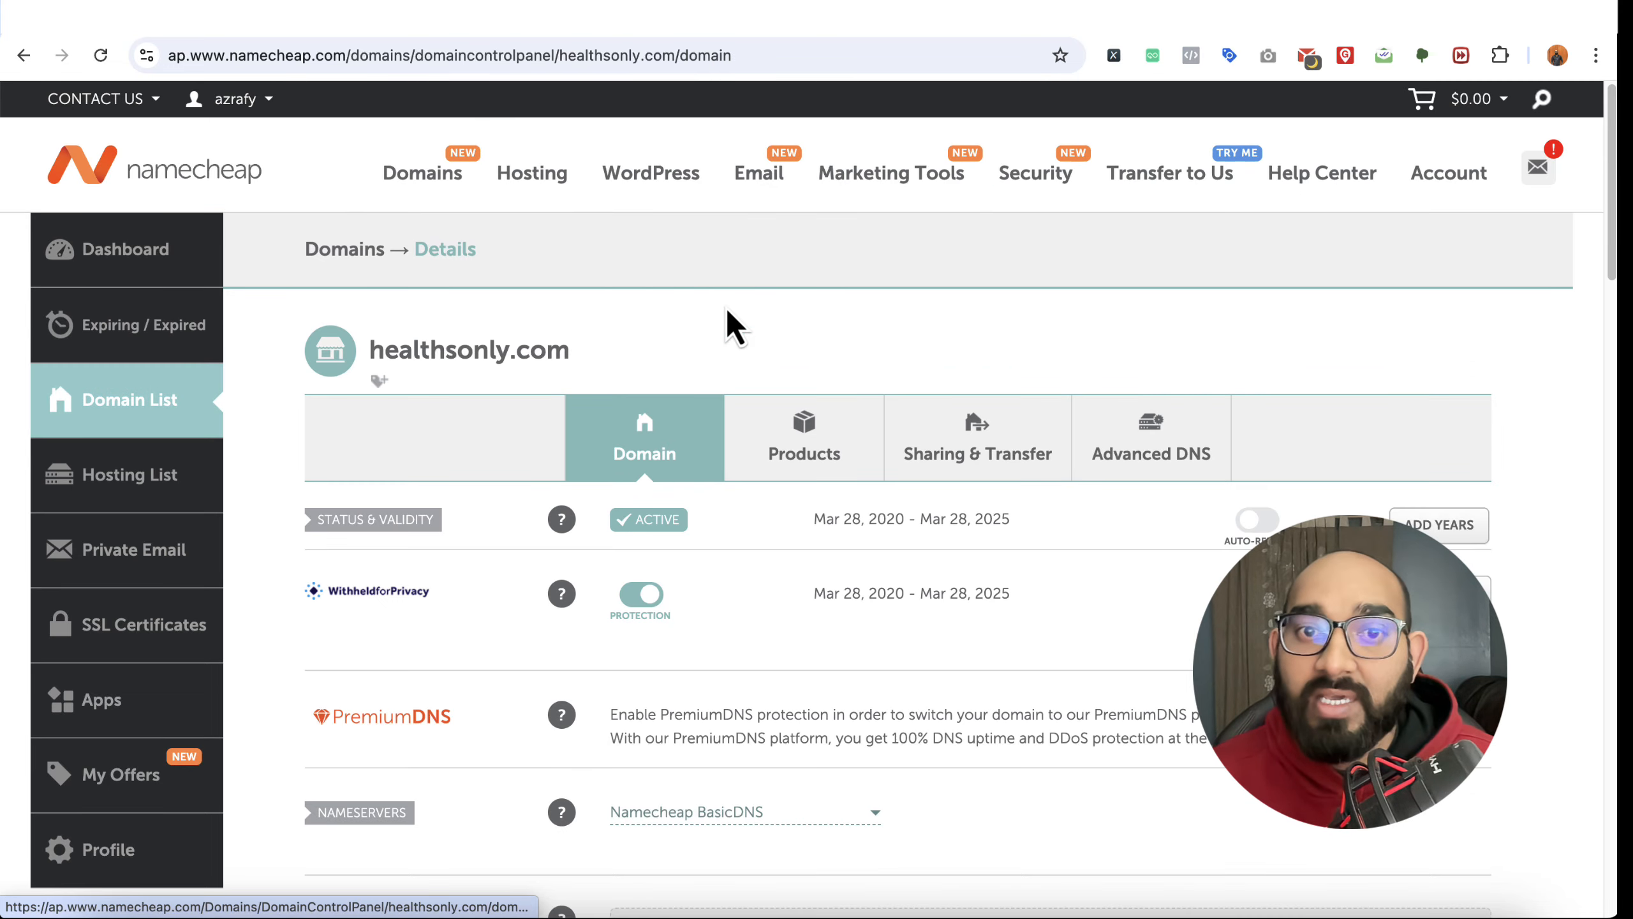
pyautogui.tripleClick(458, 356)
pyautogui.rightClick(524, 352)
pyautogui.click(568, 402)
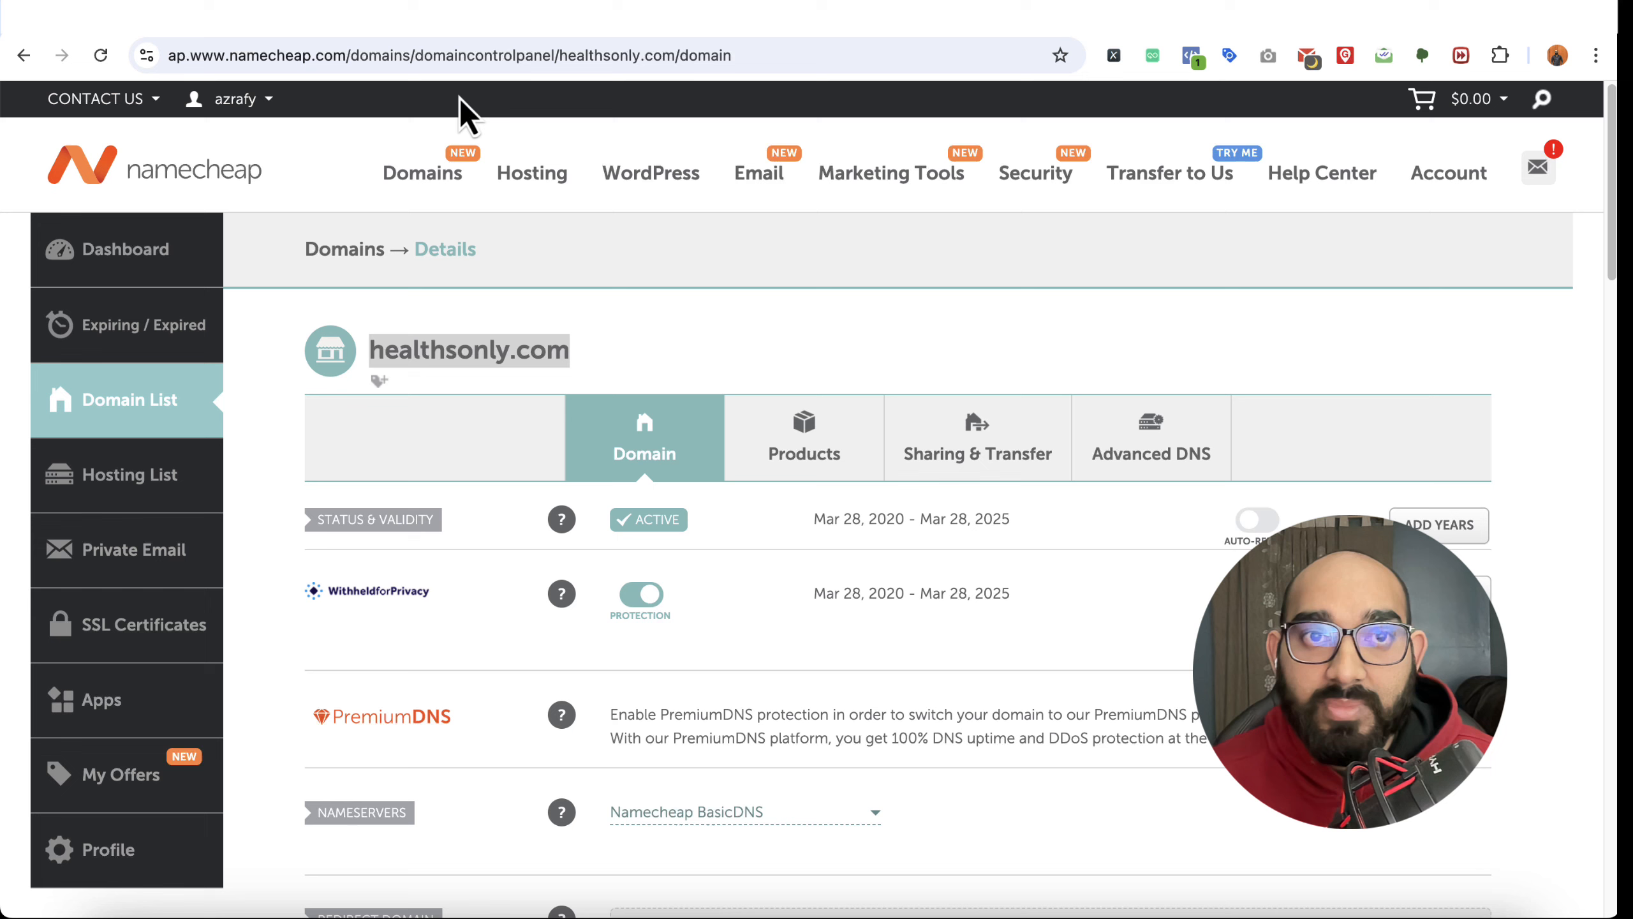
# Step: Return to the Hostinger setup, paste healthsonly.com as the domain name and select it as an already owned domain
pyautogui.click(474, 34)
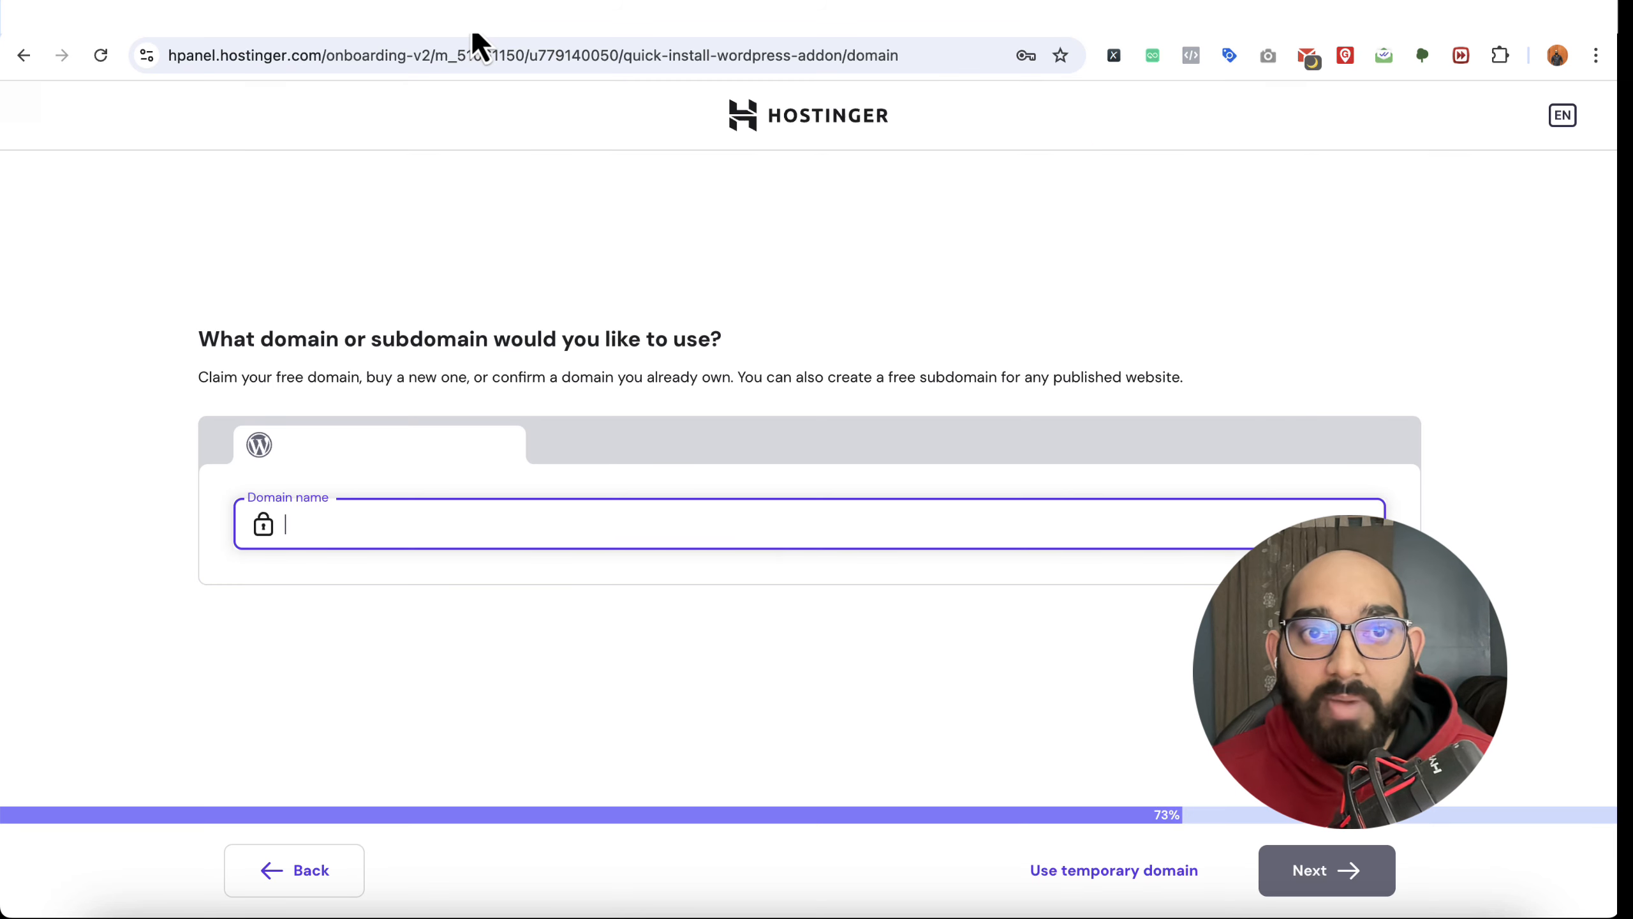
pyautogui.rightClick(538, 539)
pyautogui.click(588, 655)
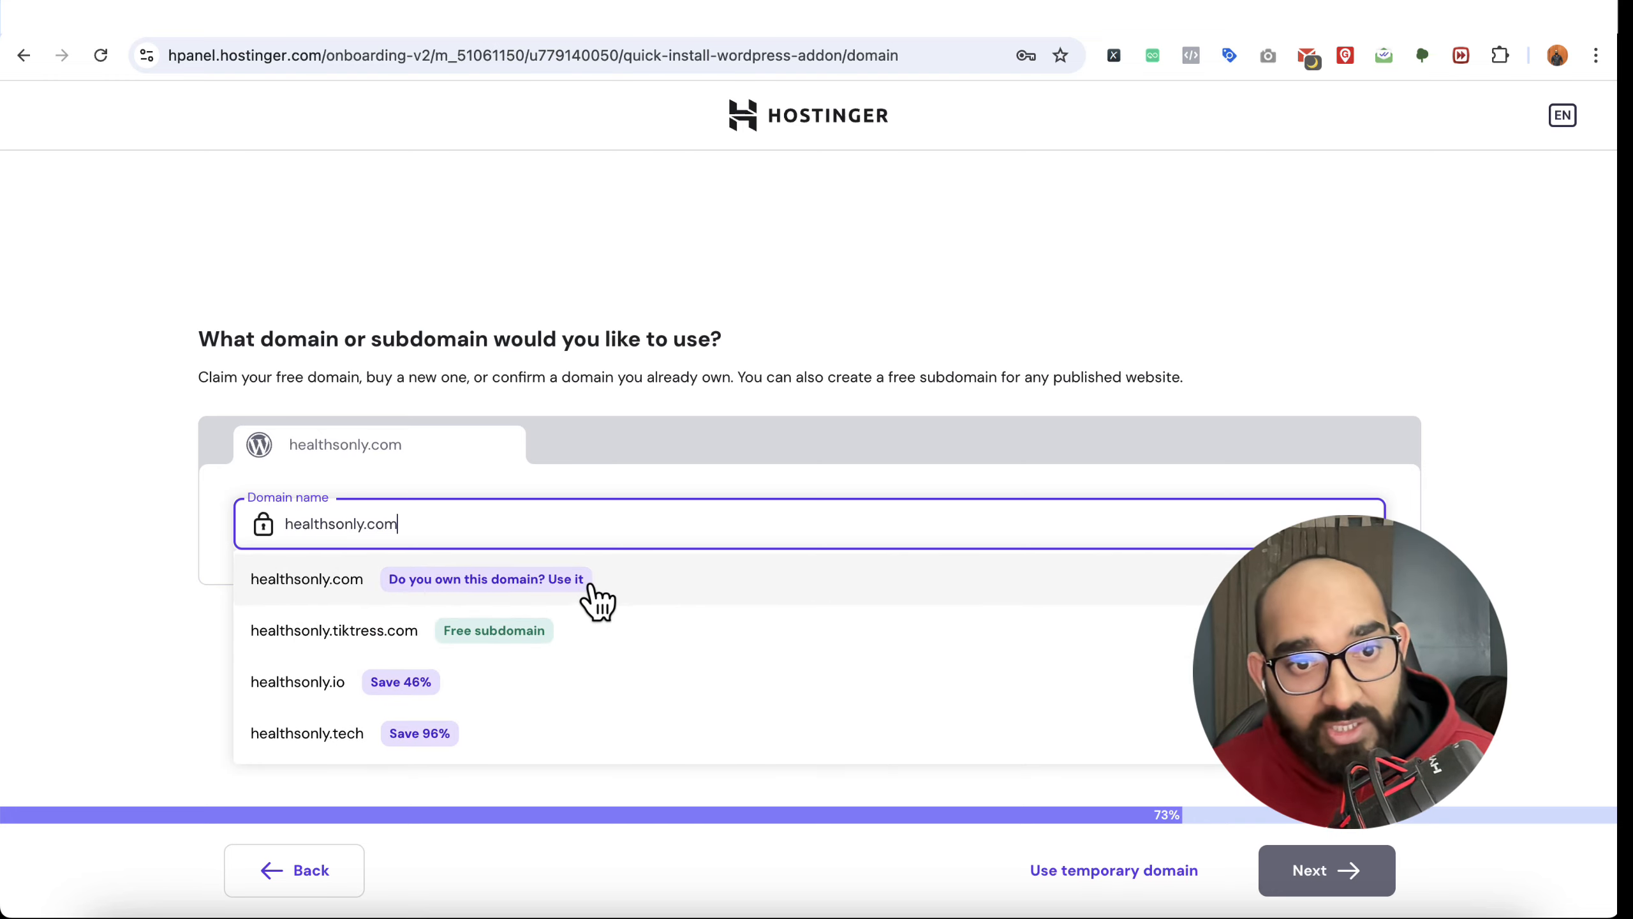
pyautogui.scroll(-1, 566, 633)
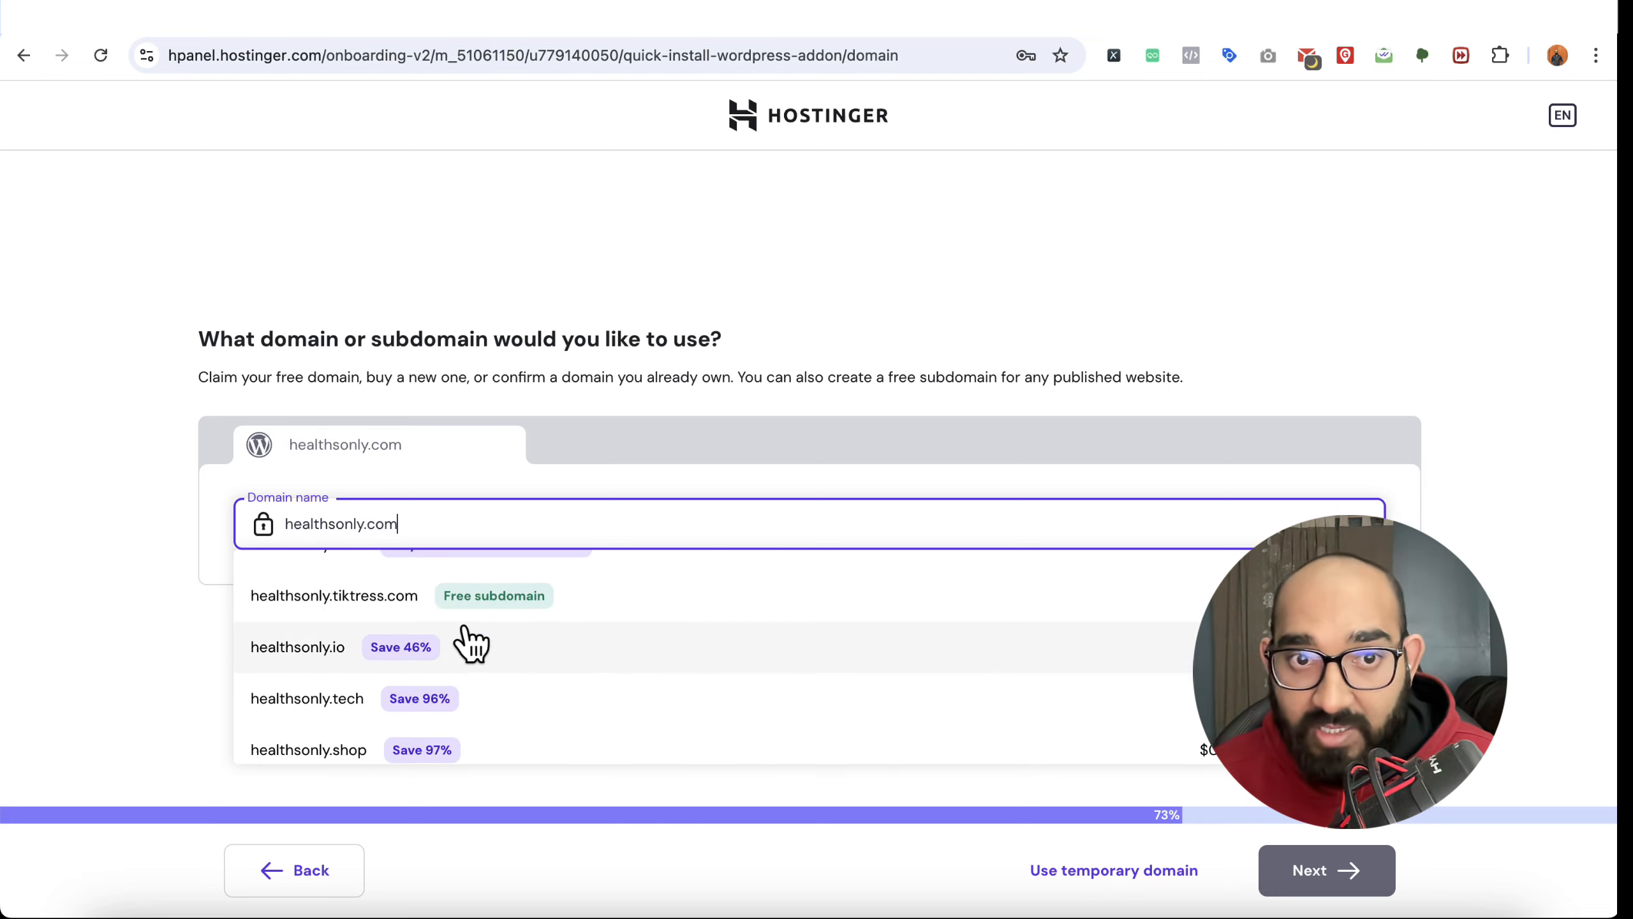
pyautogui.scroll(1, 467, 644)
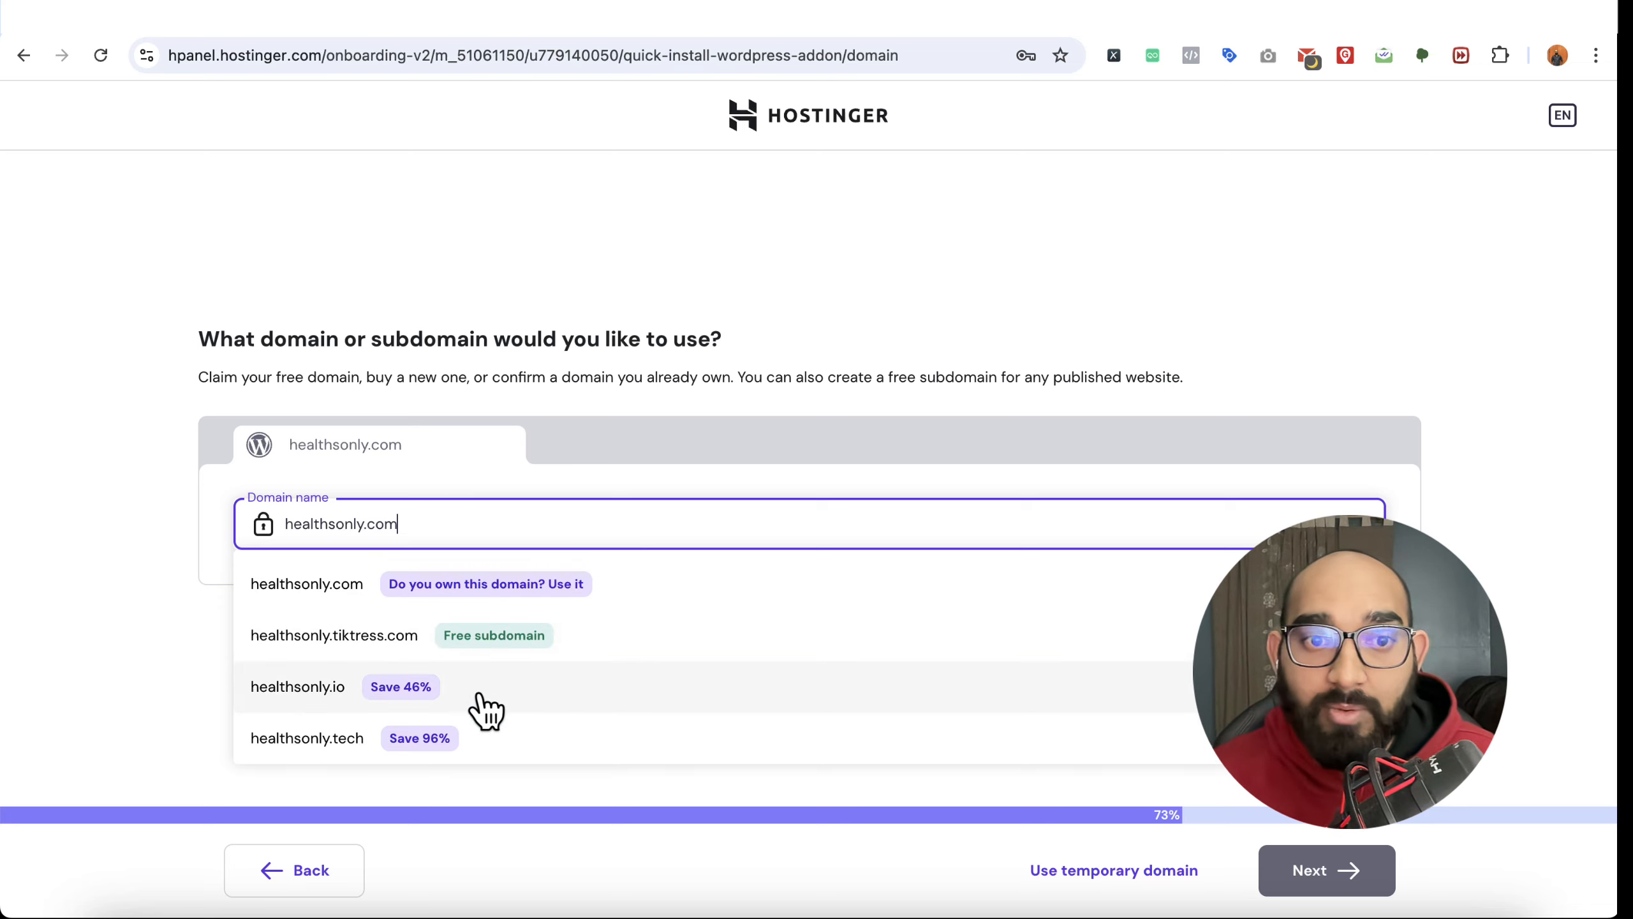
pyautogui.scroll(-1, 500, 708)
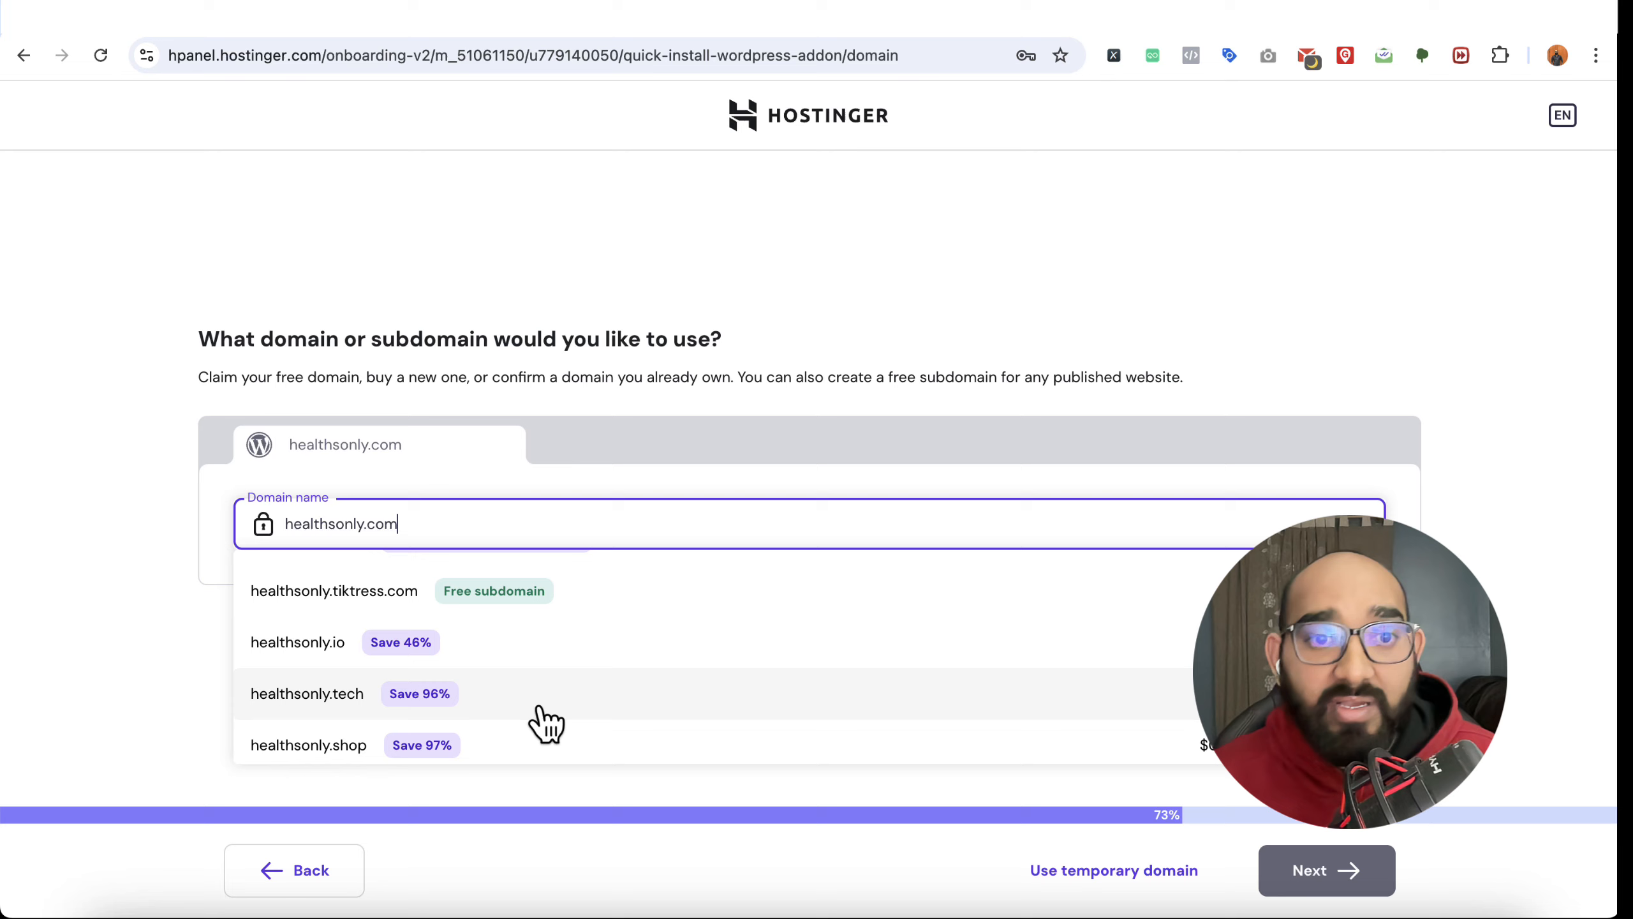
pyautogui.scroll(1, 546, 713)
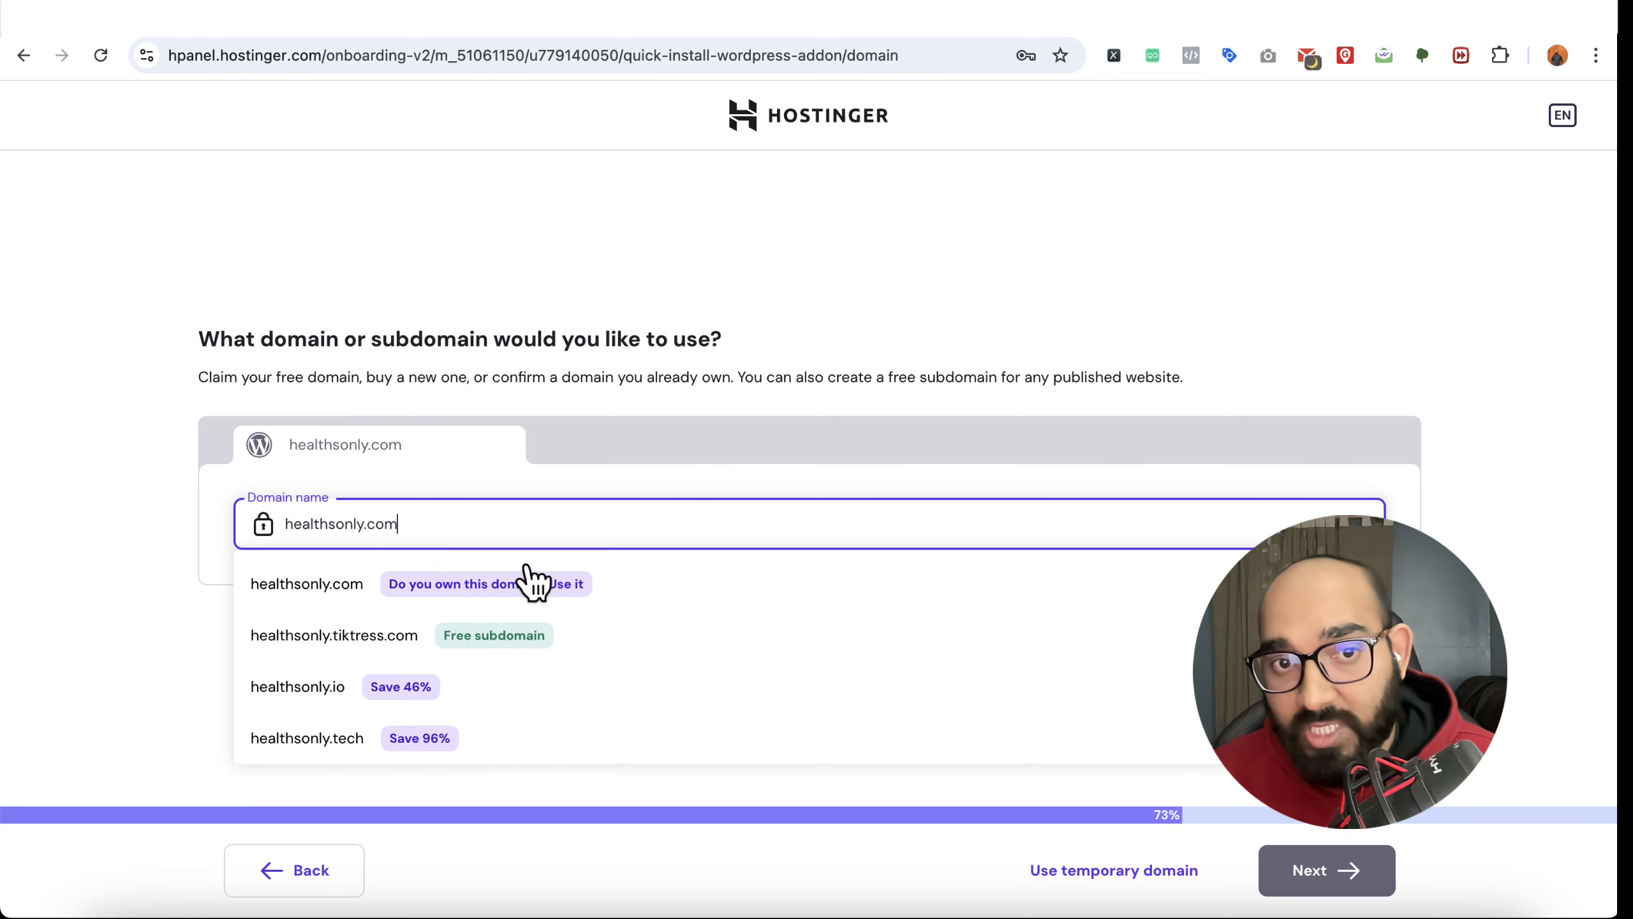
pyautogui.click(312, 592)
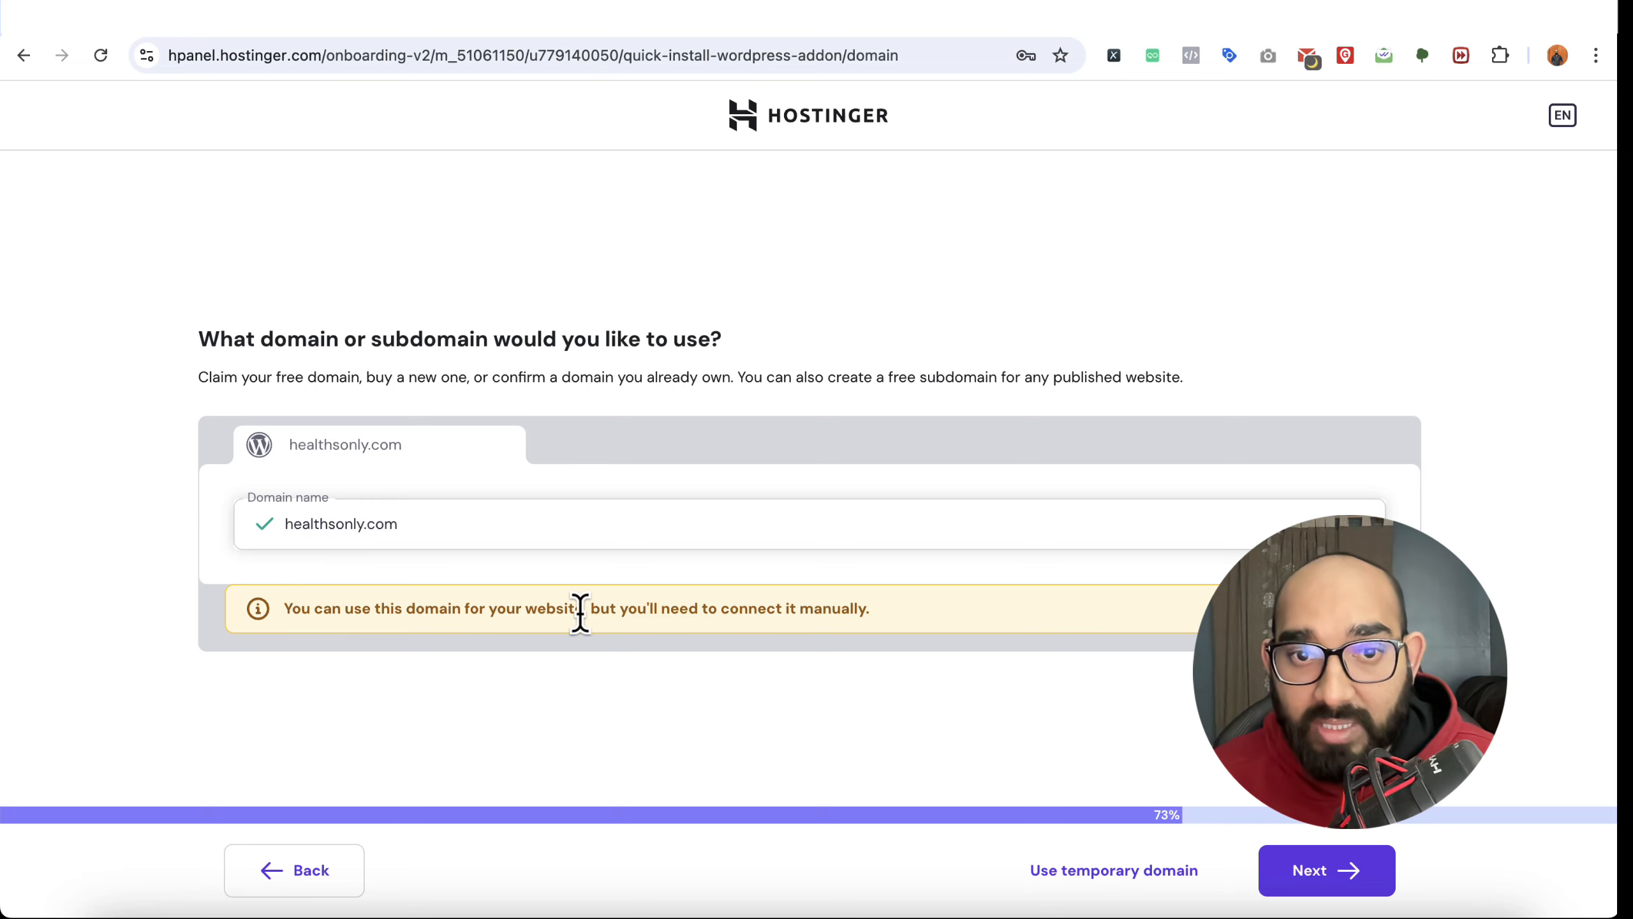
# Step: Read the manual connection notice, then confirm healthsonly.com to start the WordPress installation
pyautogui.moveTo(869, 608); pyautogui.dragTo(457, 608)
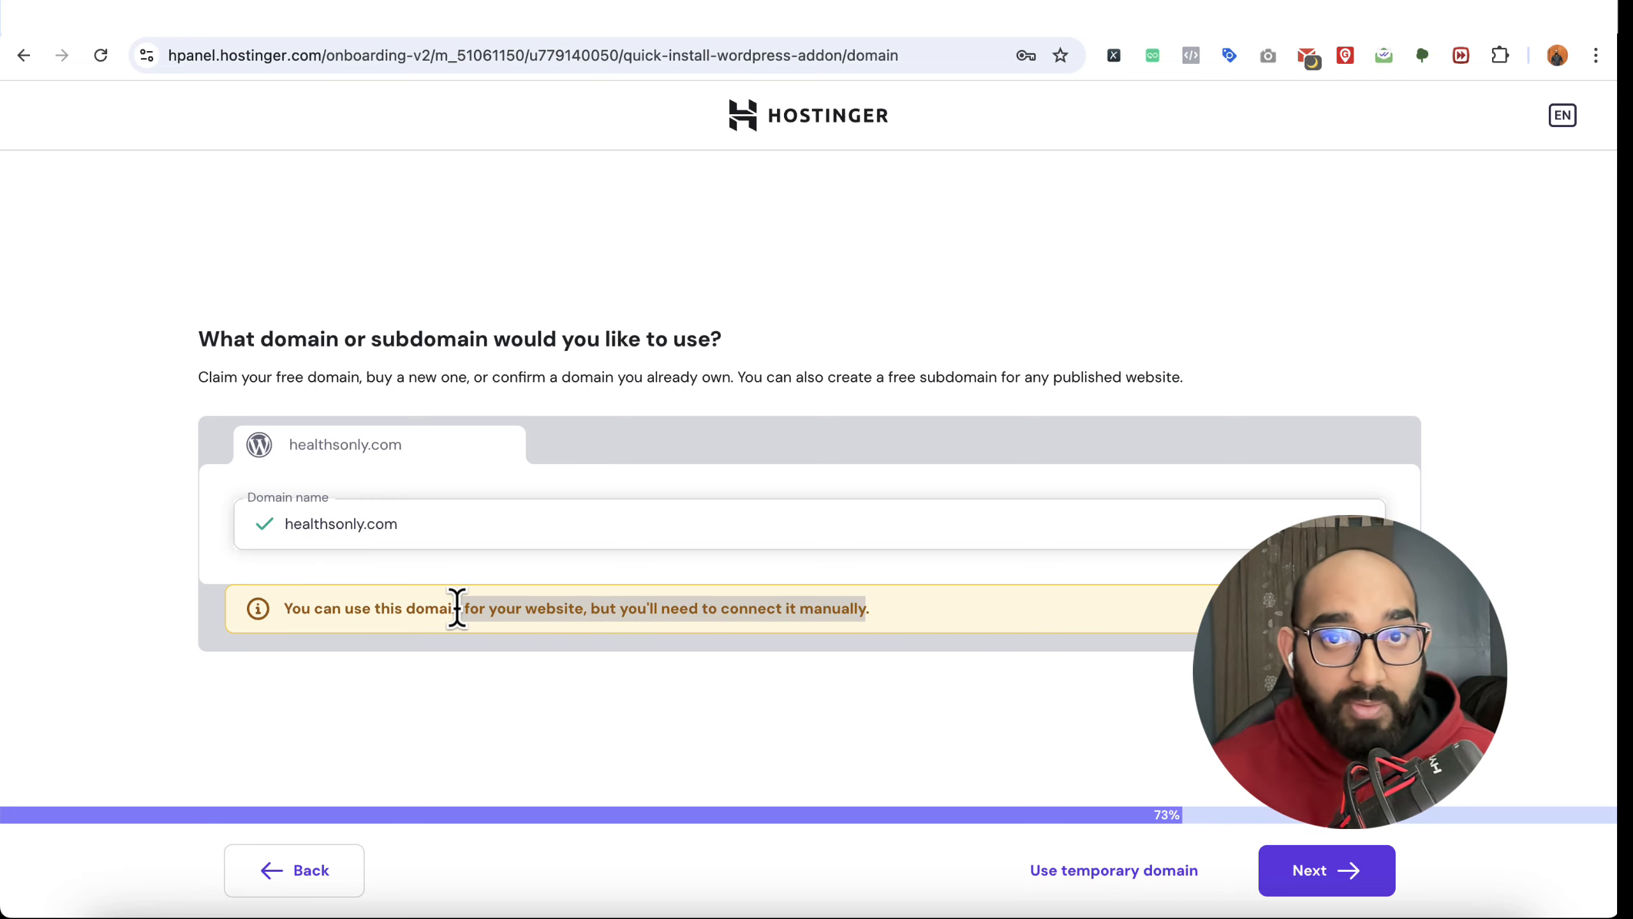
pyautogui.click(482, 703)
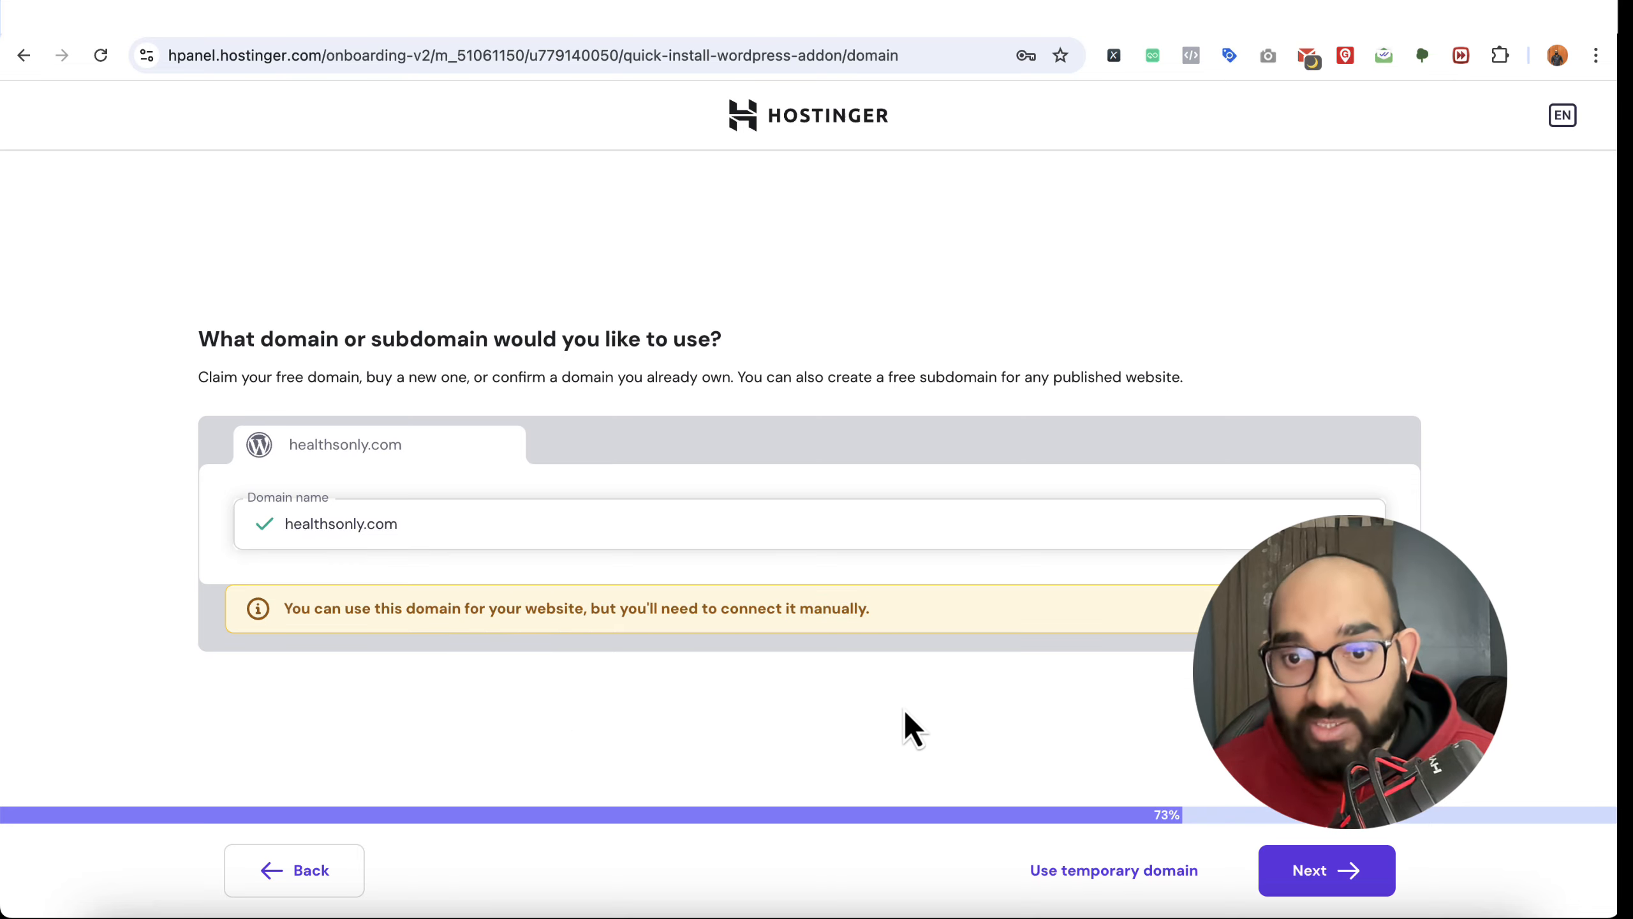
pyautogui.click(1341, 874)
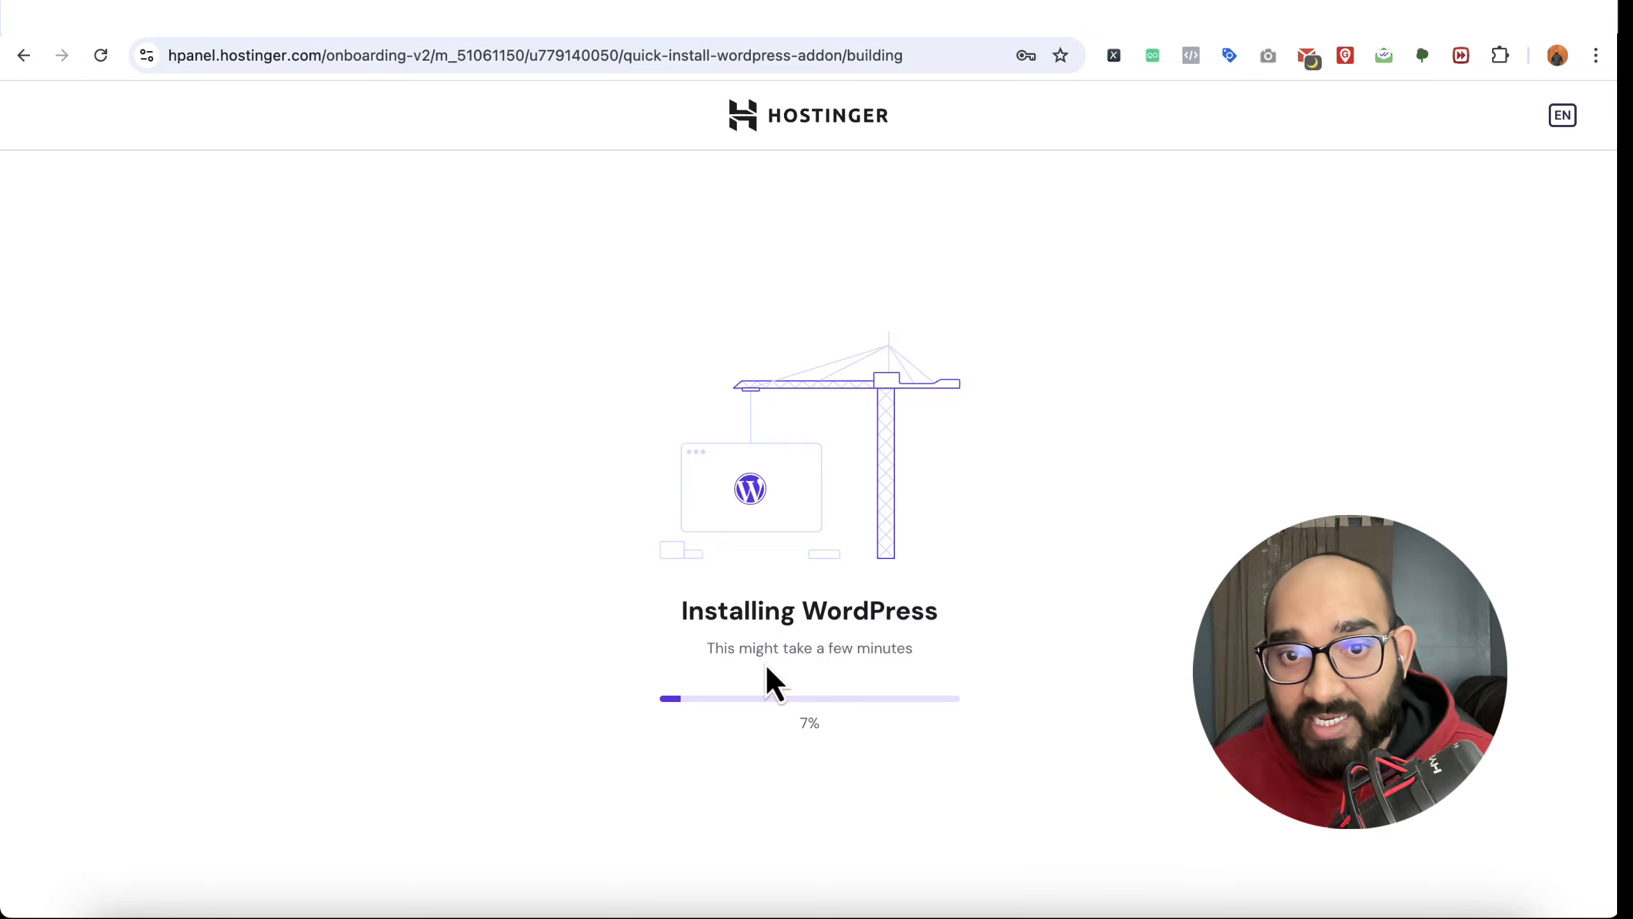
pyautogui.moveTo(708, 648); pyautogui.dragTo(898, 651)
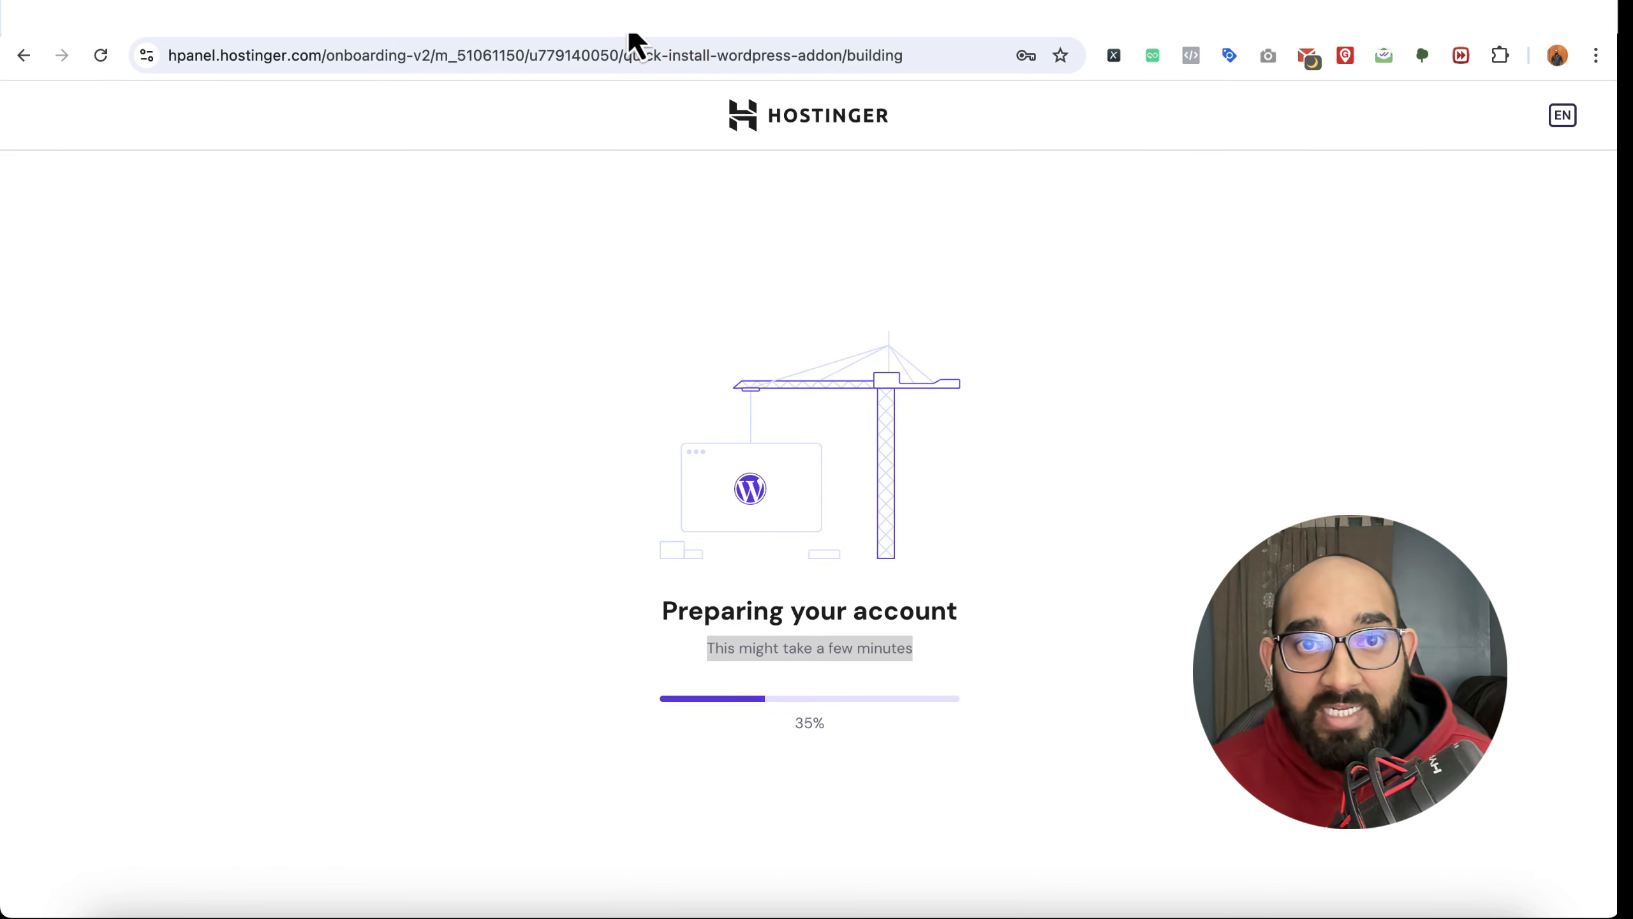
# Step: Search Google for hostinger dns records in a new browser tab
pyautogui.press('super+t')
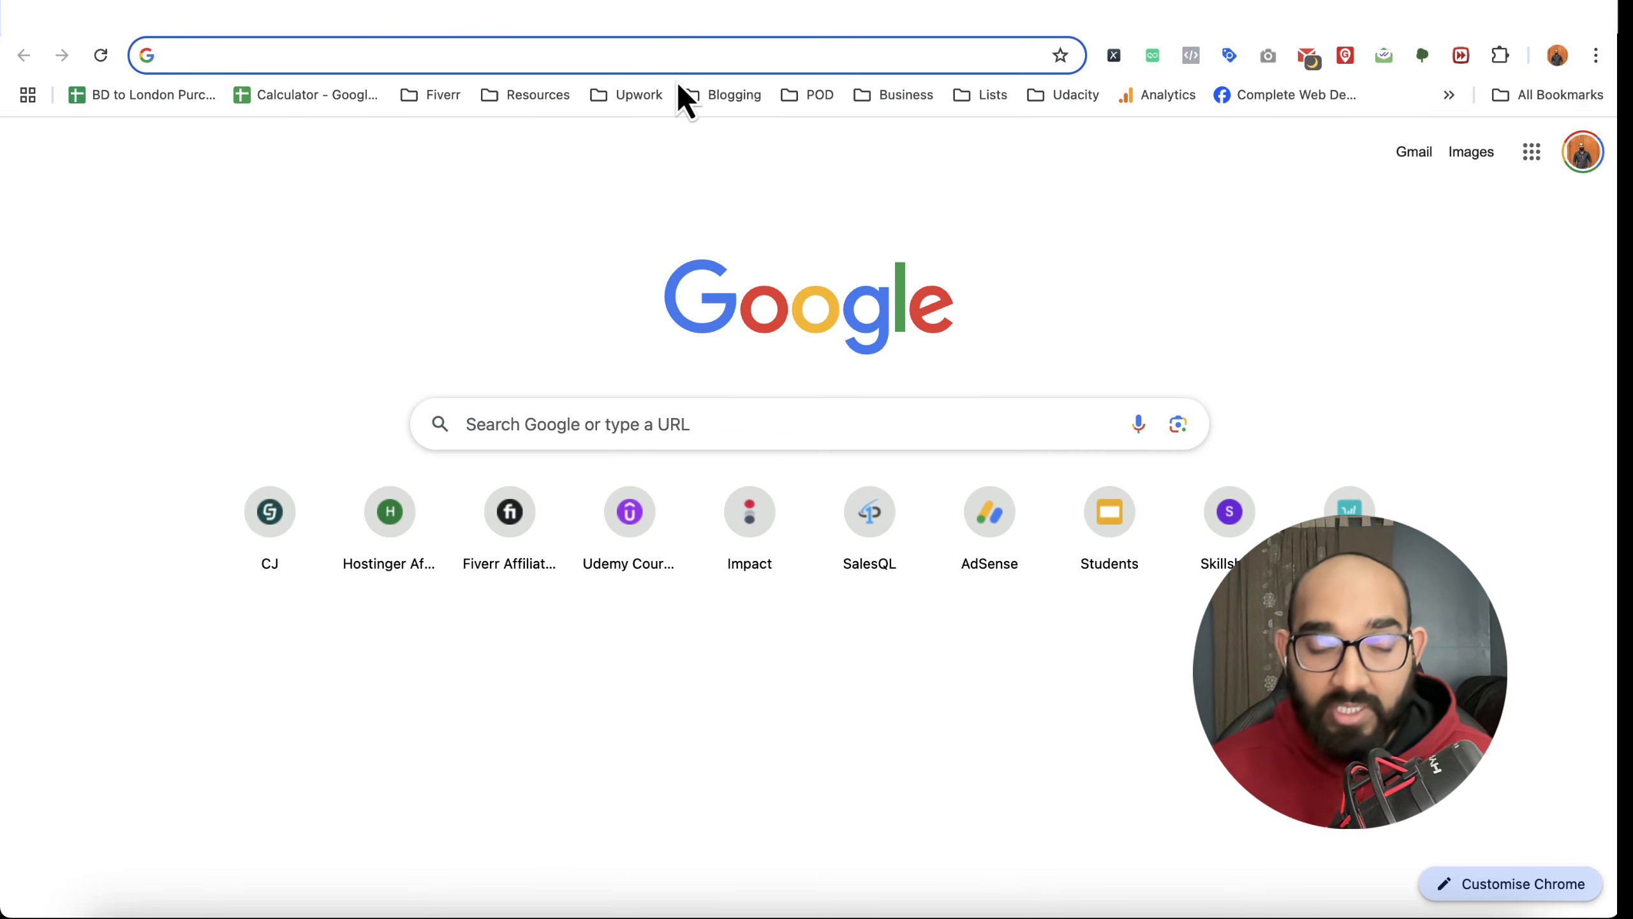
pyautogui.write('hostinger ')
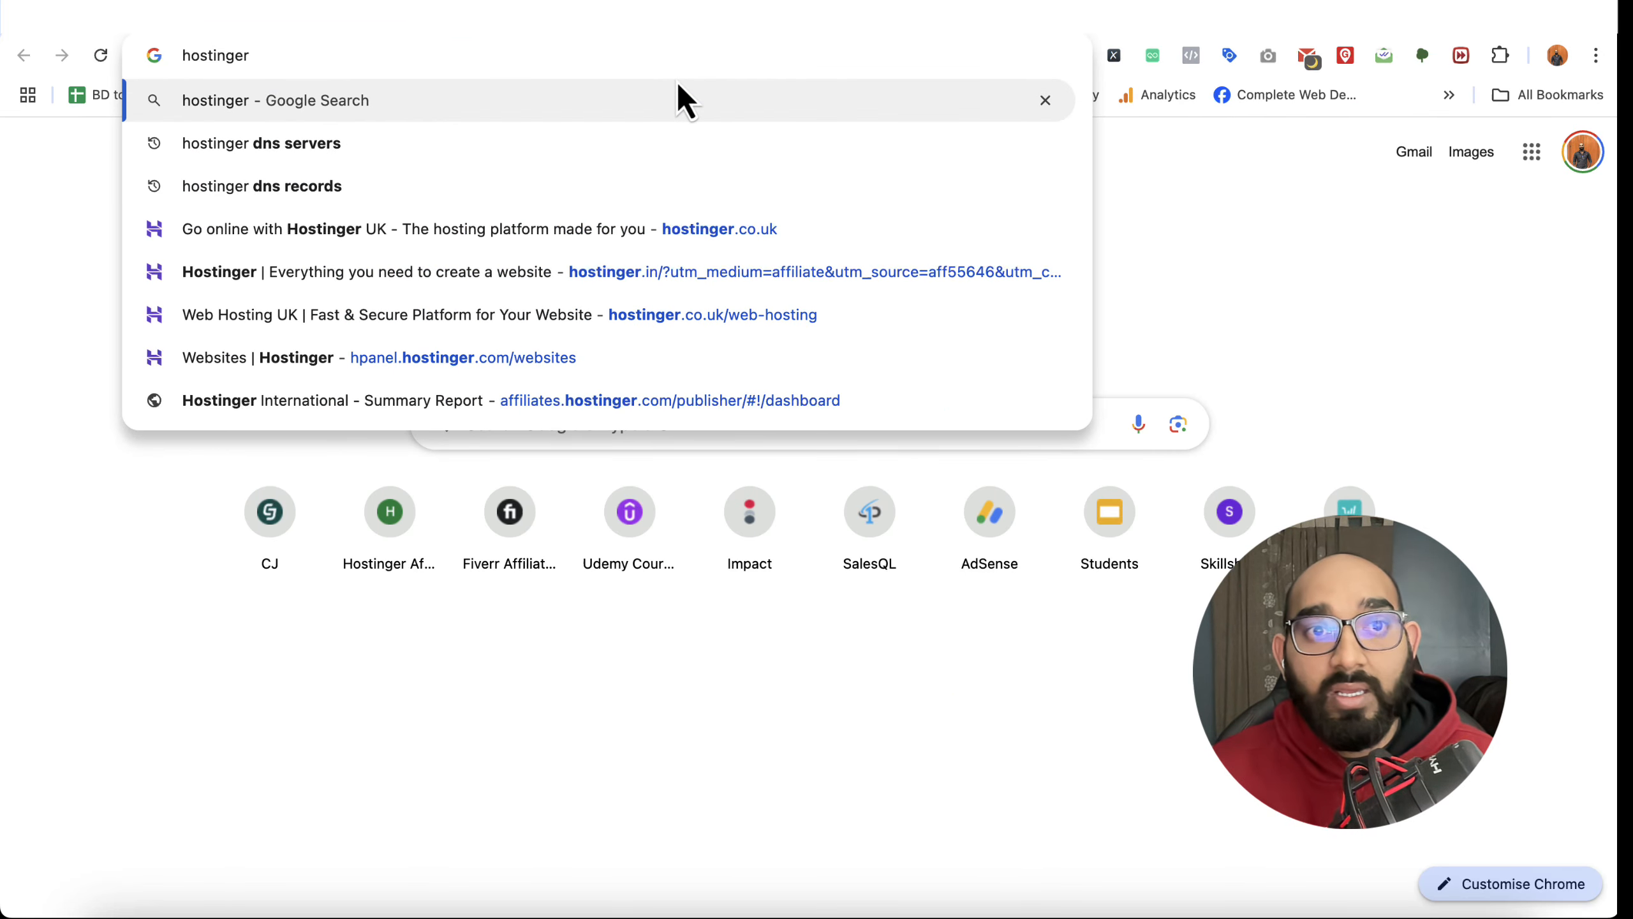
pyautogui.write('dns')
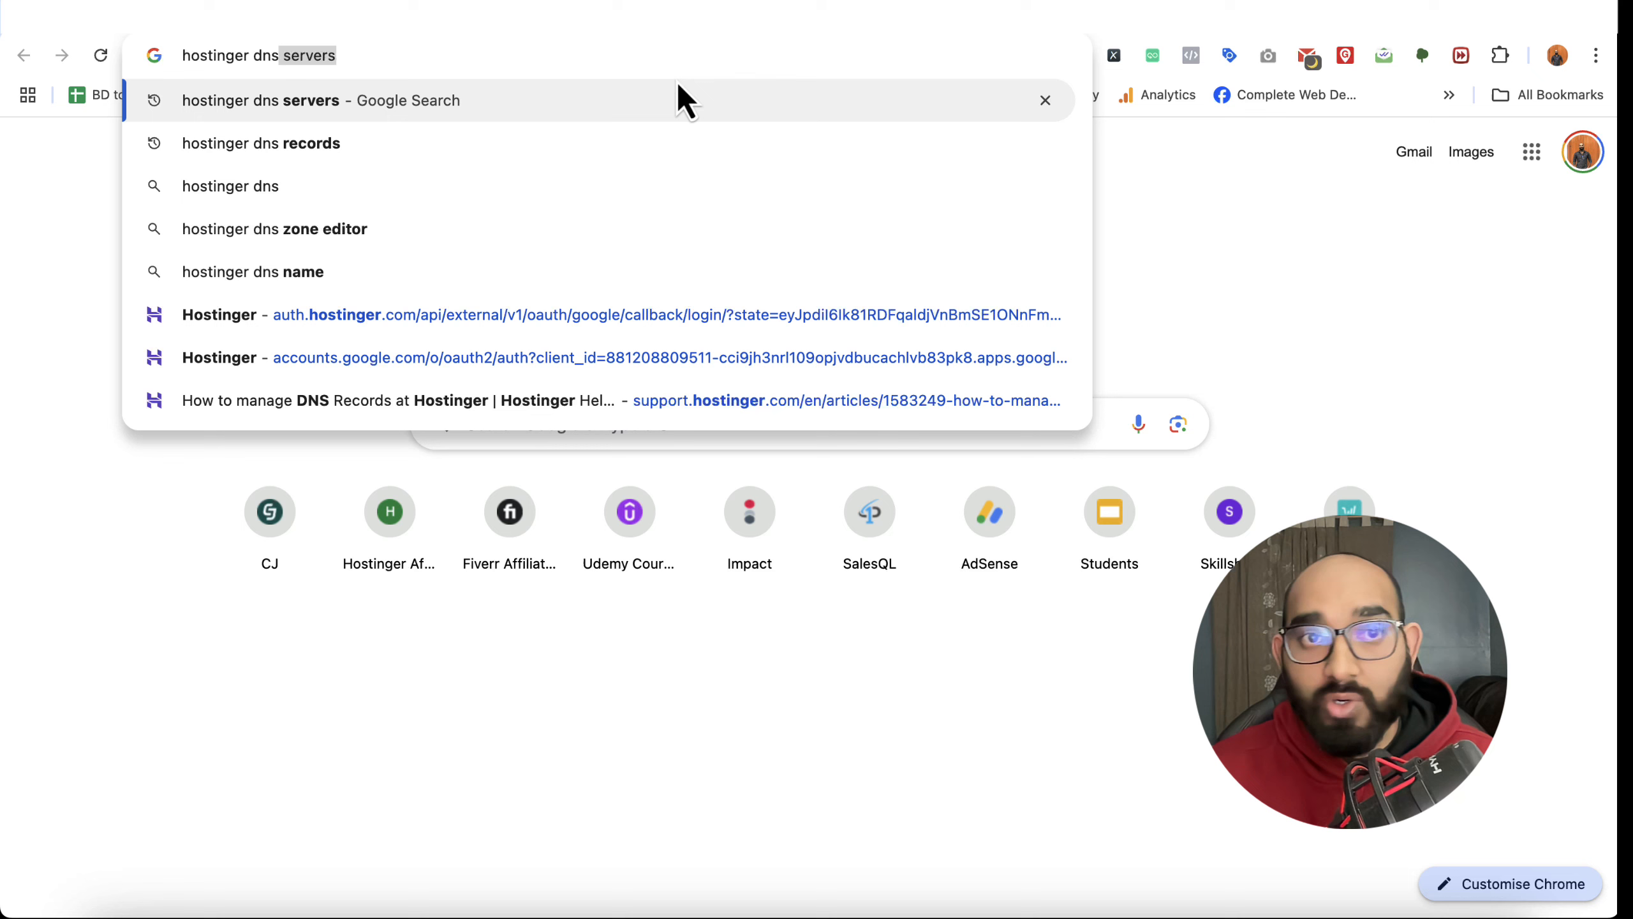
pyautogui.press('BackSpace')
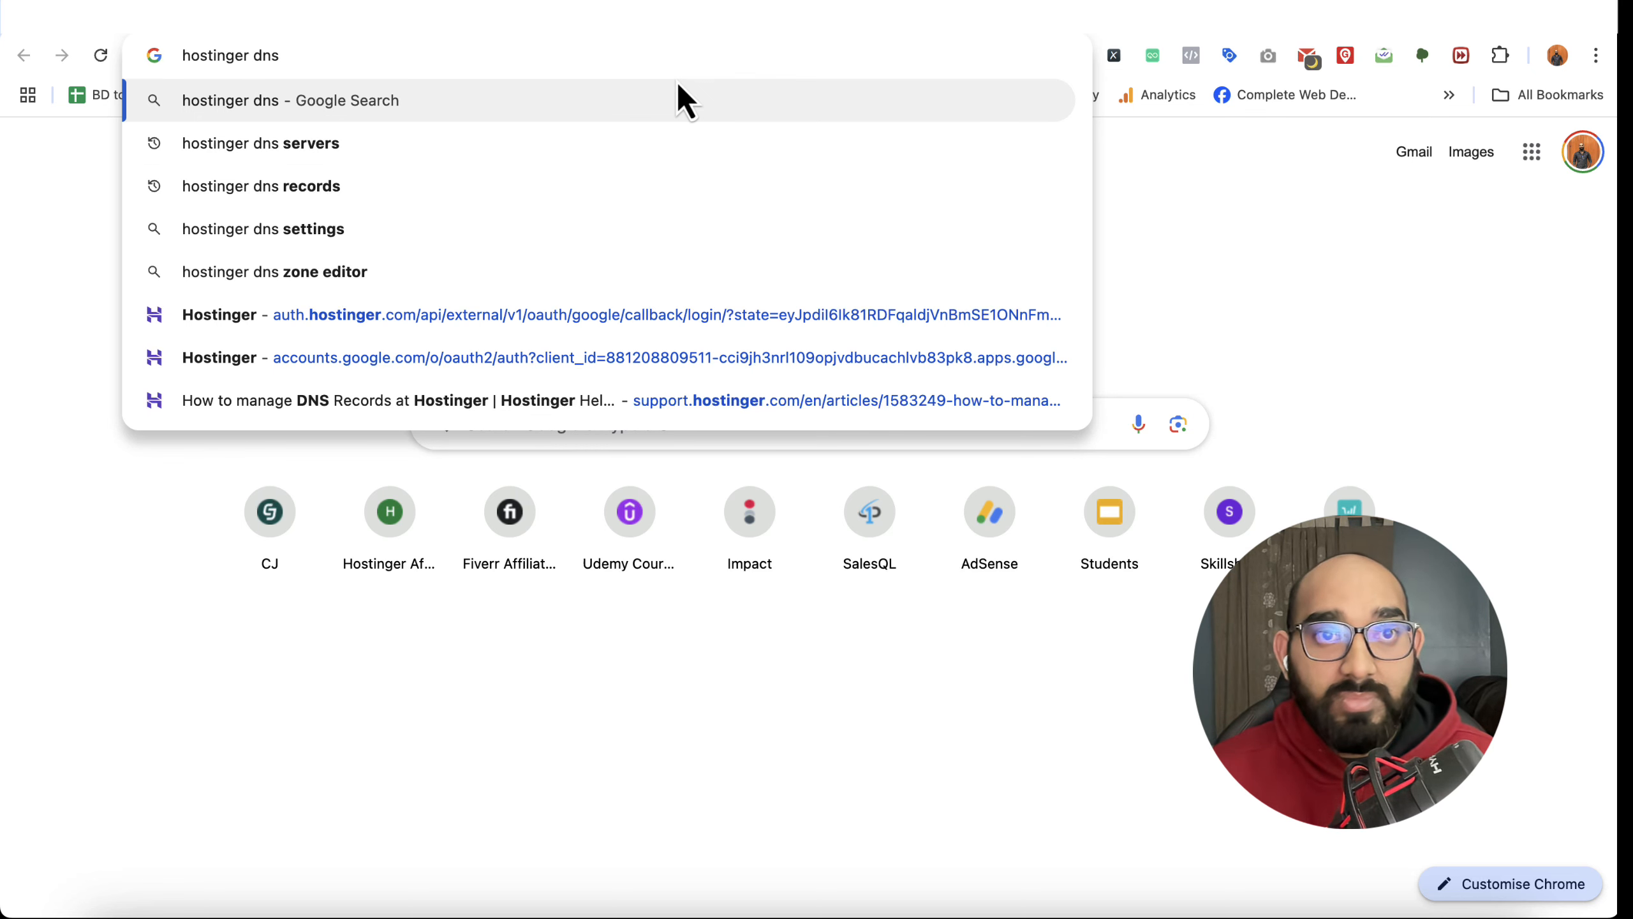
pyautogui.write('reco')
pyautogui.press('Return')
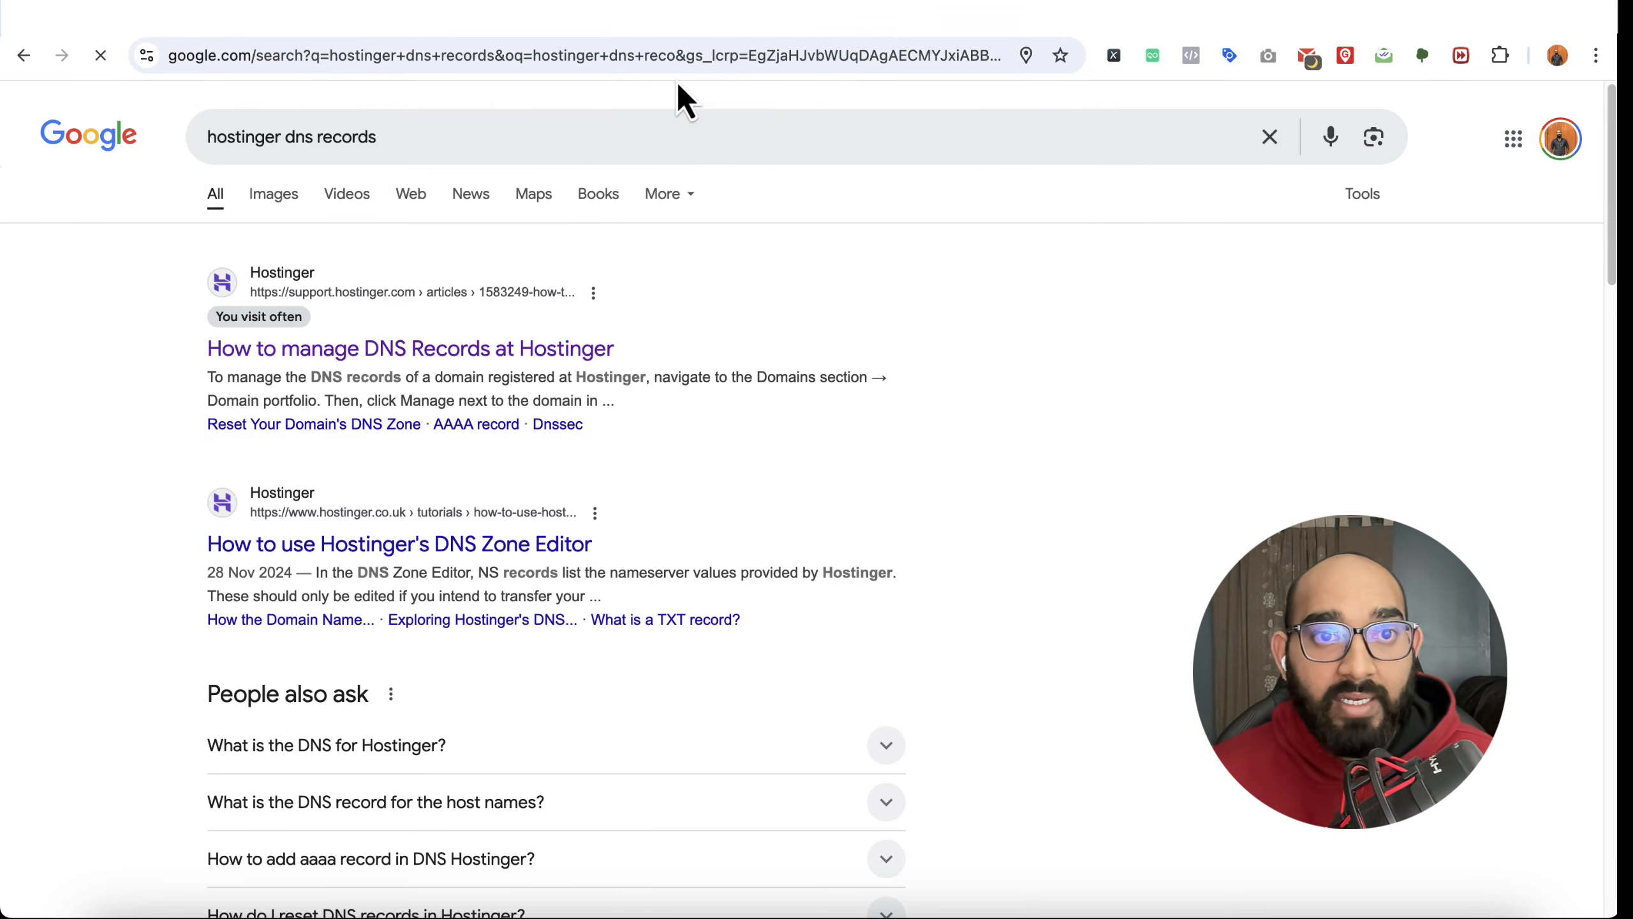
# Step: Find the Hostinger tutorial on pointing a domain to Hostinger nameservers in the search results and open it
pyautogui.scroll(-3, 29, 633)
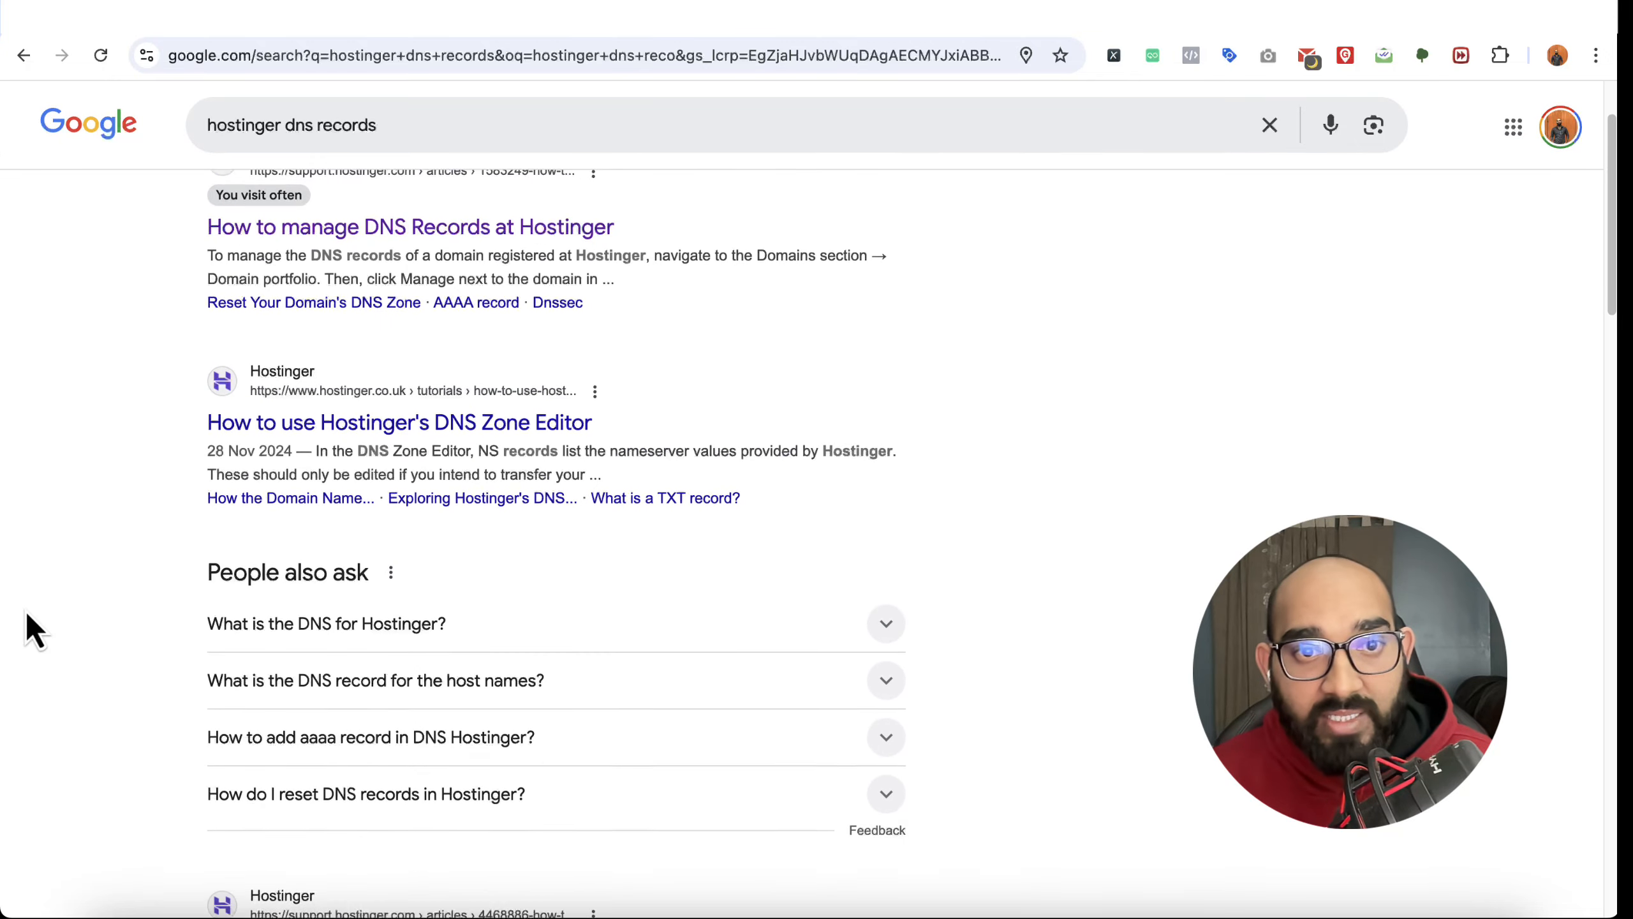
pyautogui.scroll(1, 389, 272)
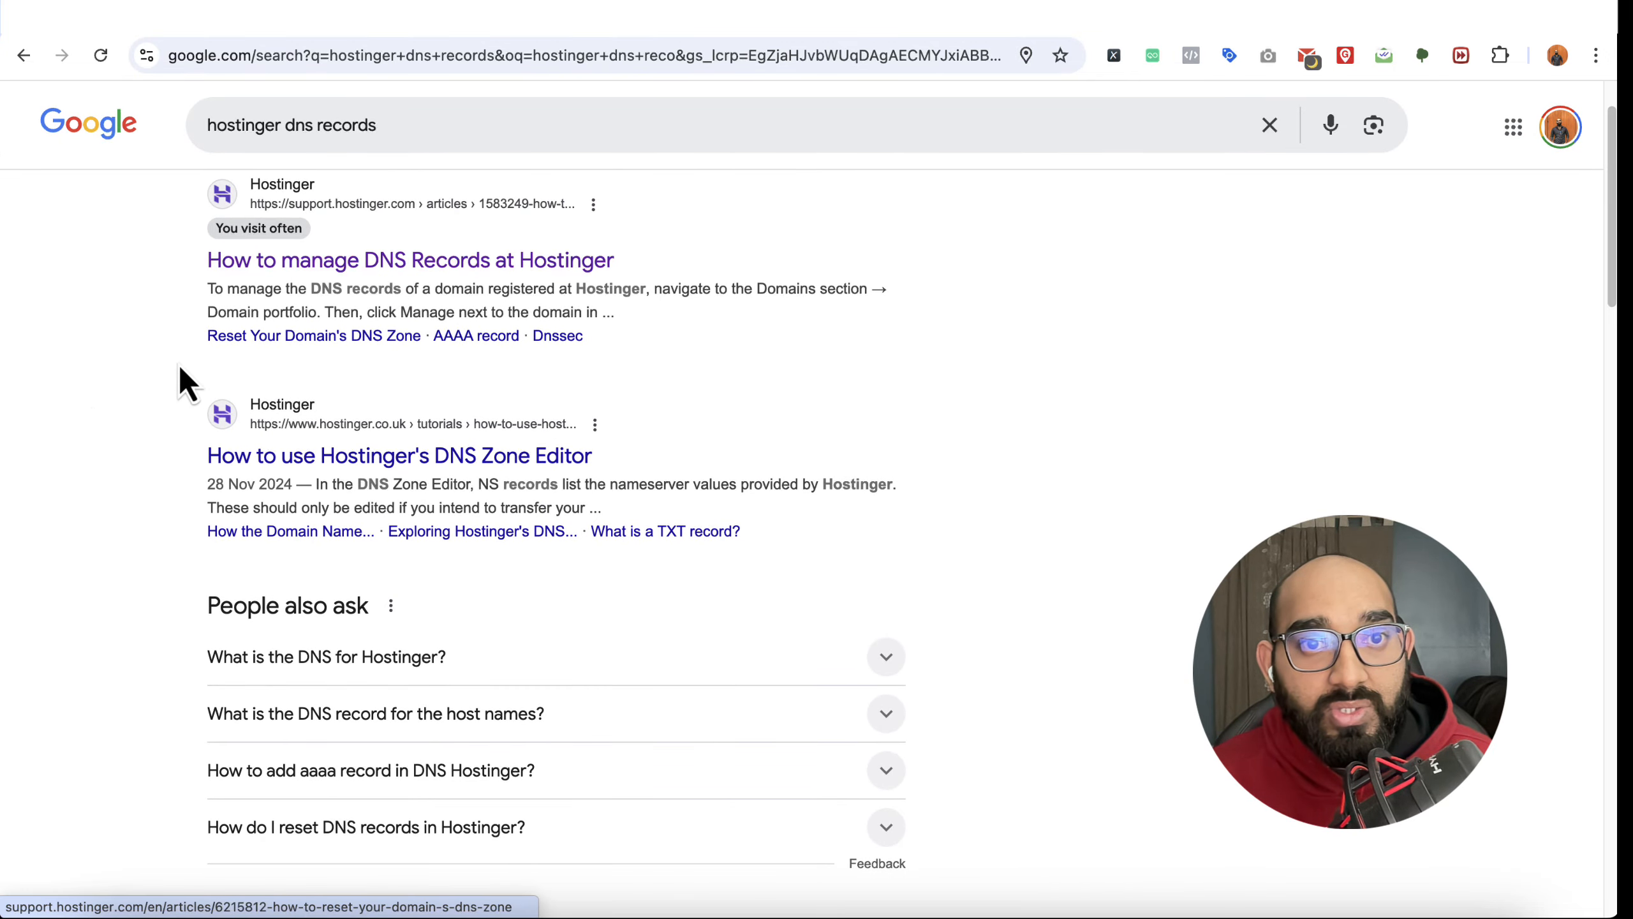
pyautogui.scroll(-4, 91, 438)
pyautogui.scroll(-3, 112, 547)
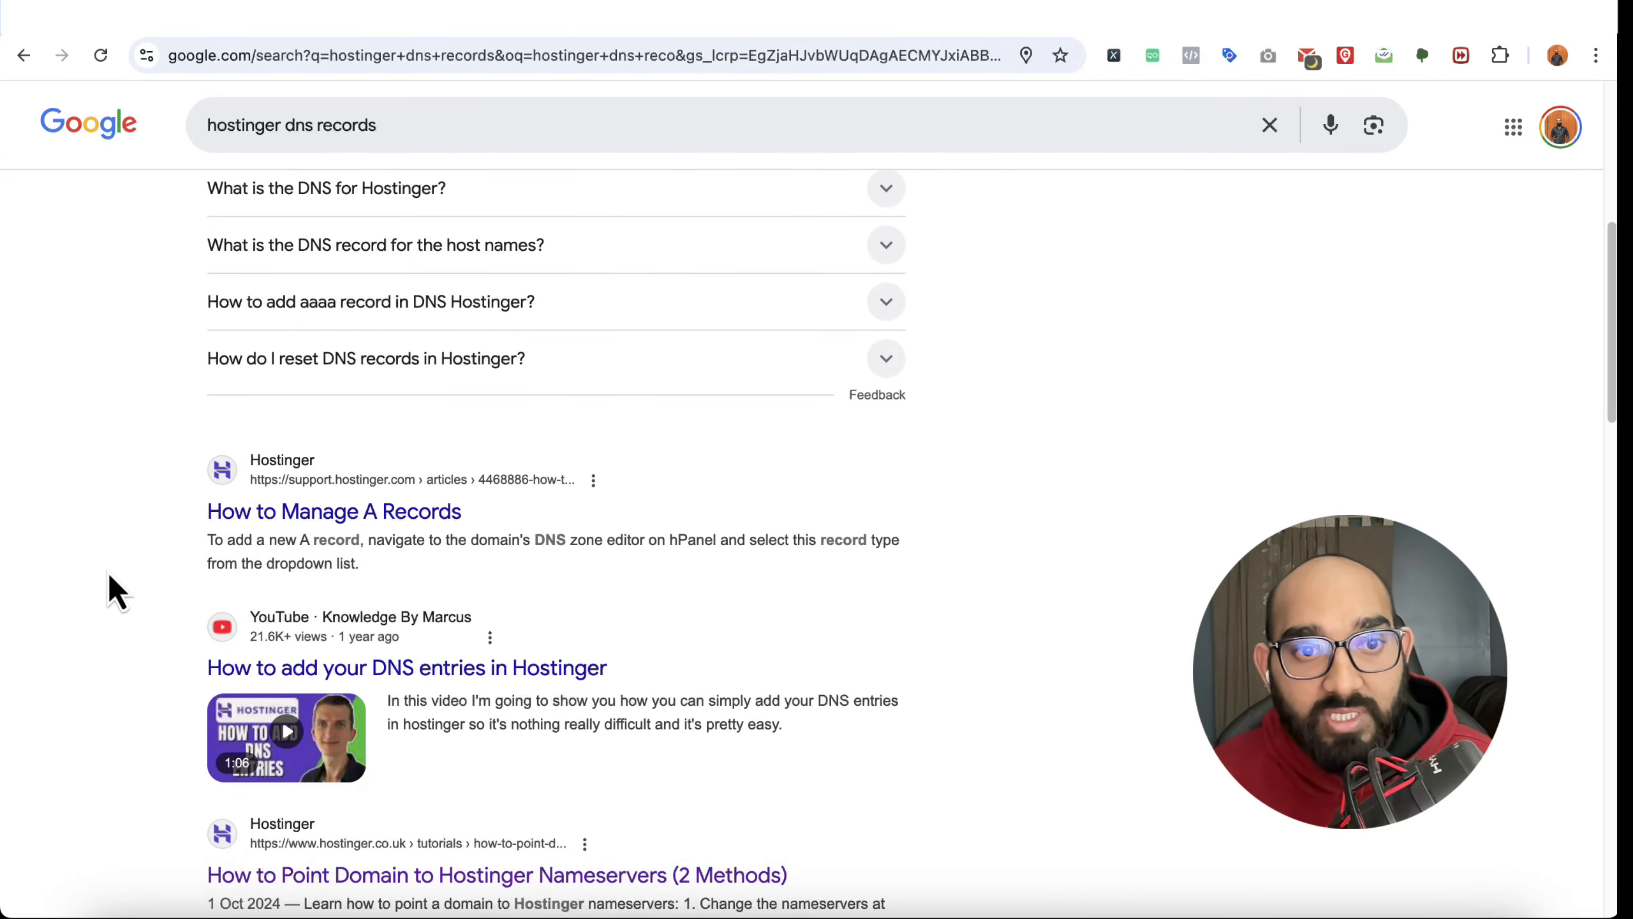
pyautogui.scroll(-5, 106, 569)
pyautogui.click(309, 559)
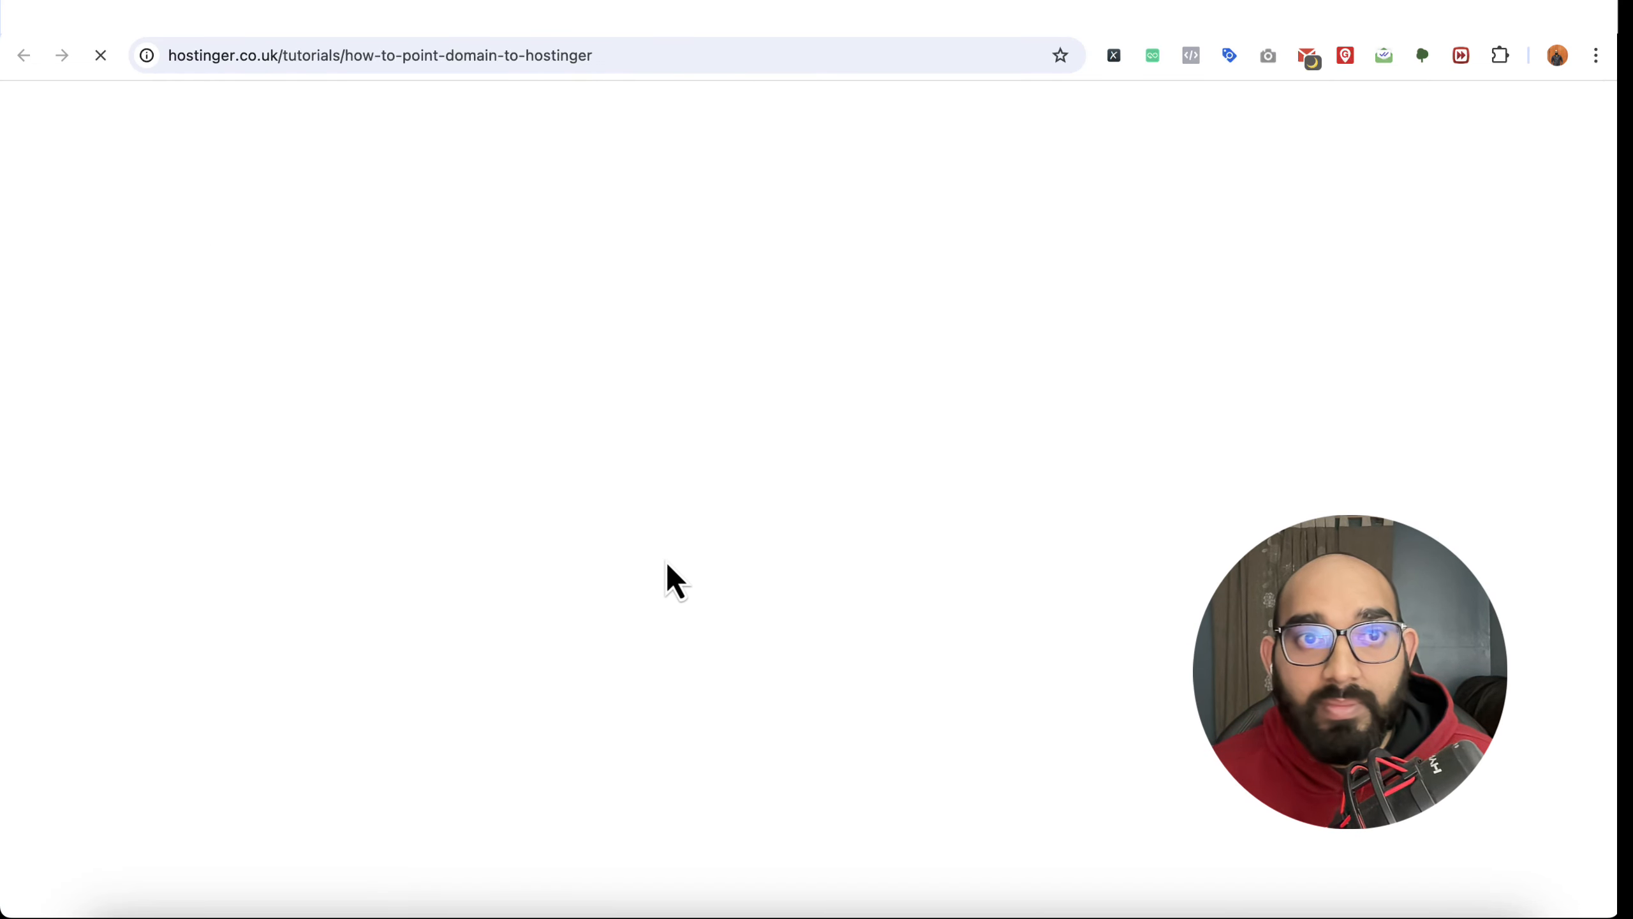
# Step: Find the Hostinger nameservers in the tutorial and copy the first one, ns1.dns-parking.com
pyautogui.scroll(-10, 778, 504)
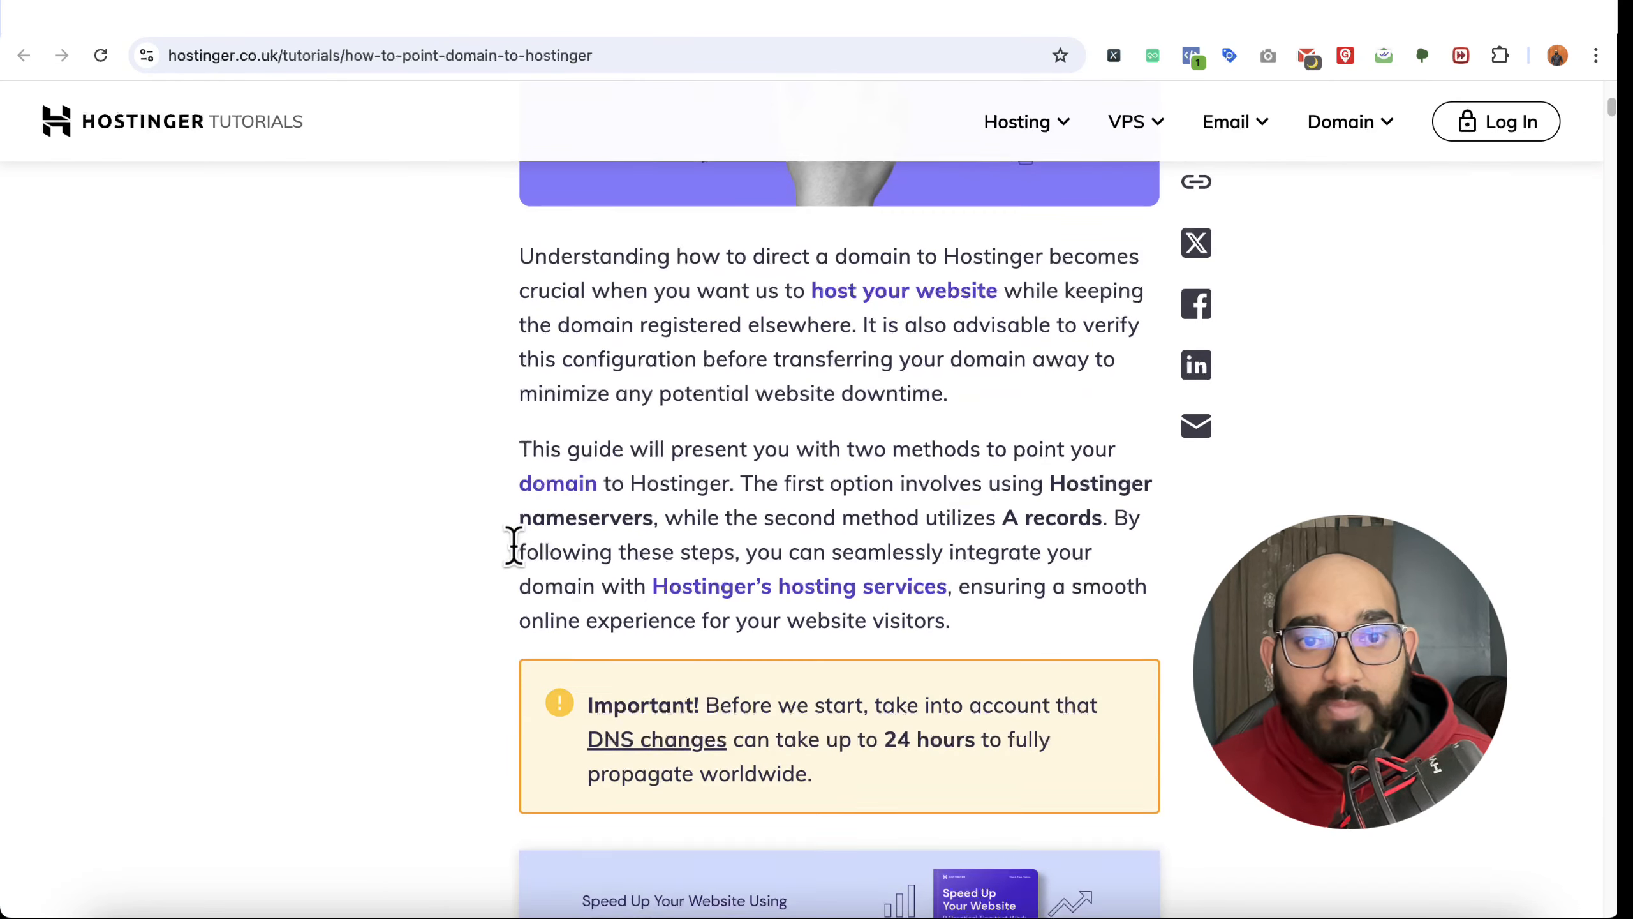
pyautogui.scroll(-20, 590, 601)
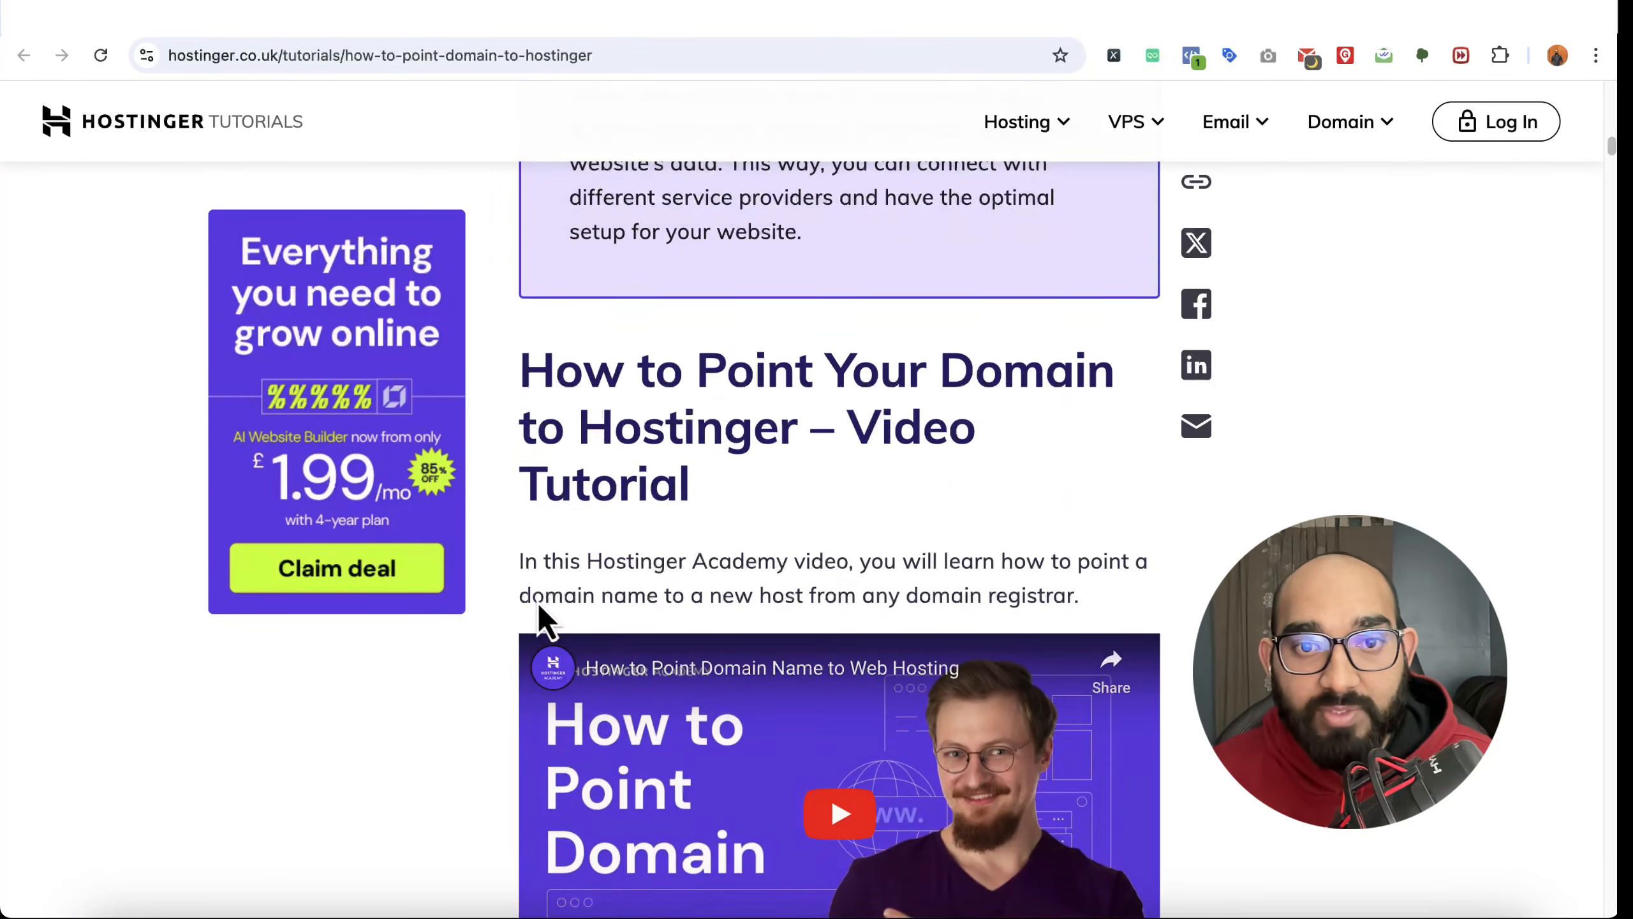
pyautogui.scroll(-8, 540, 608)
pyautogui.scroll(8, 530, 611)
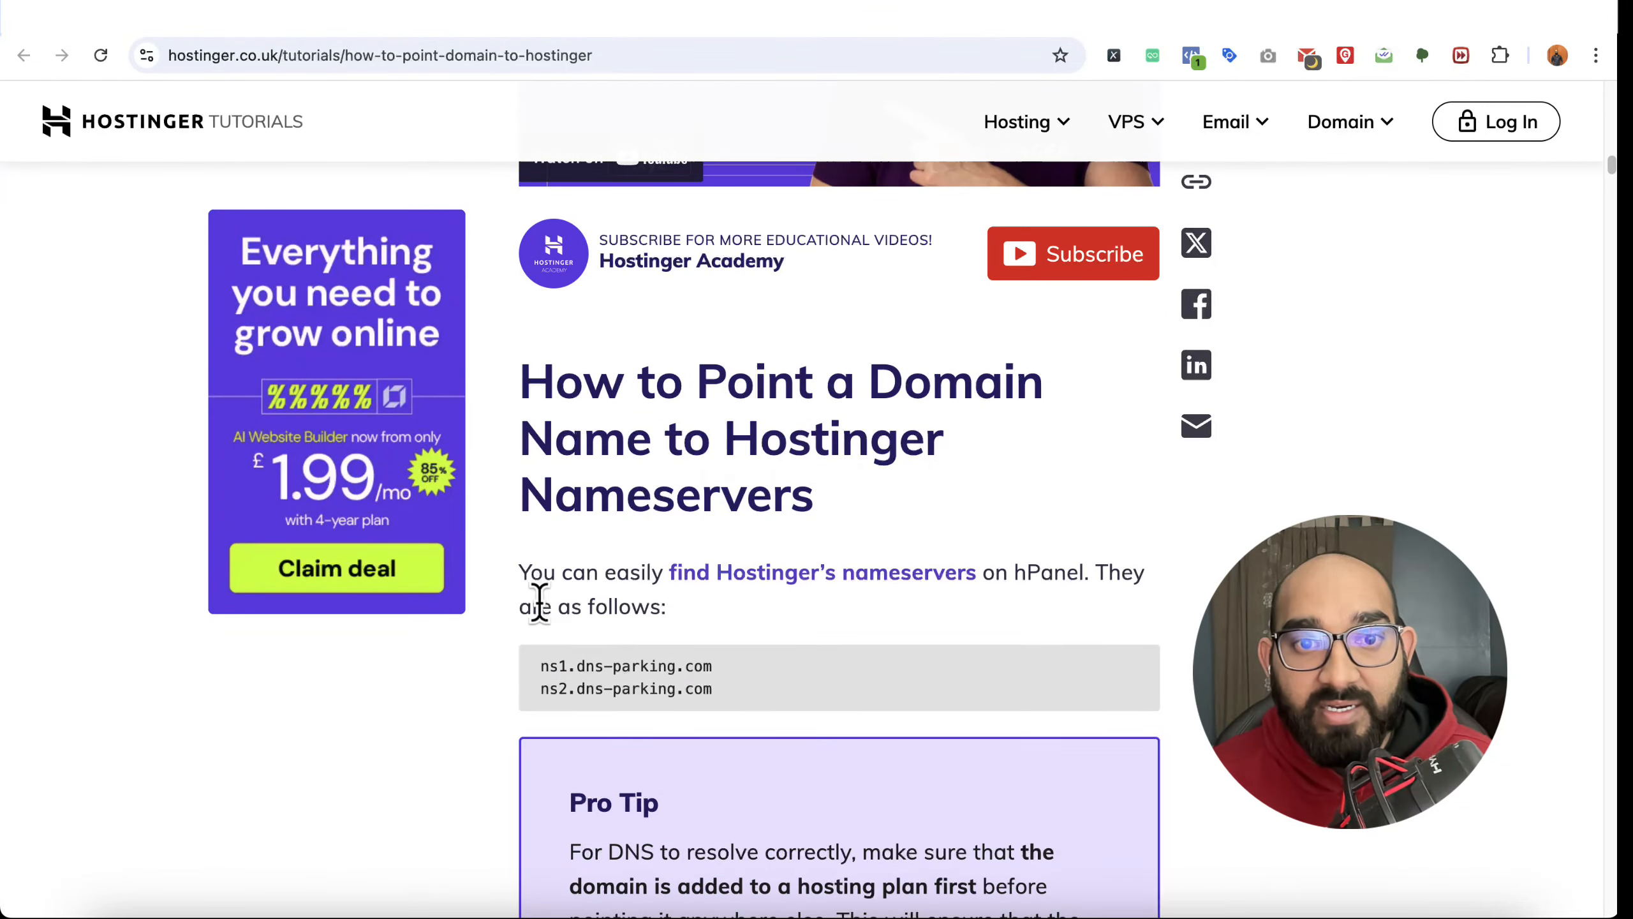
pyautogui.scroll(-3, 562, 621)
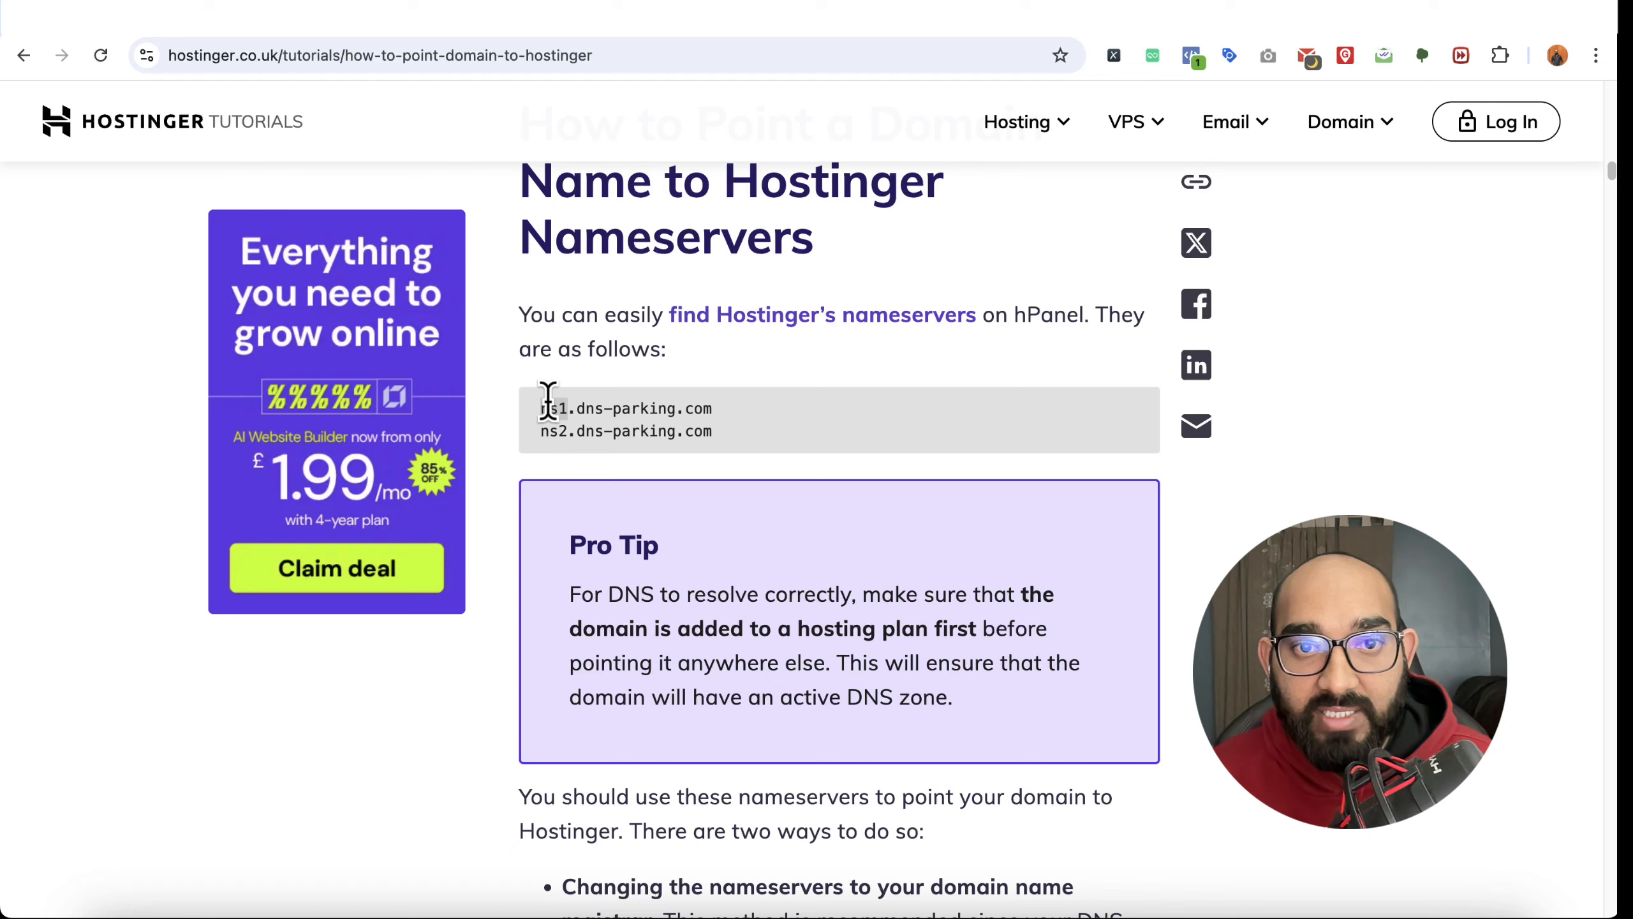
pyautogui.moveTo(548, 402); pyautogui.dragTo(692, 408)
pyautogui.rightClick(694, 413)
pyautogui.click(742, 461)
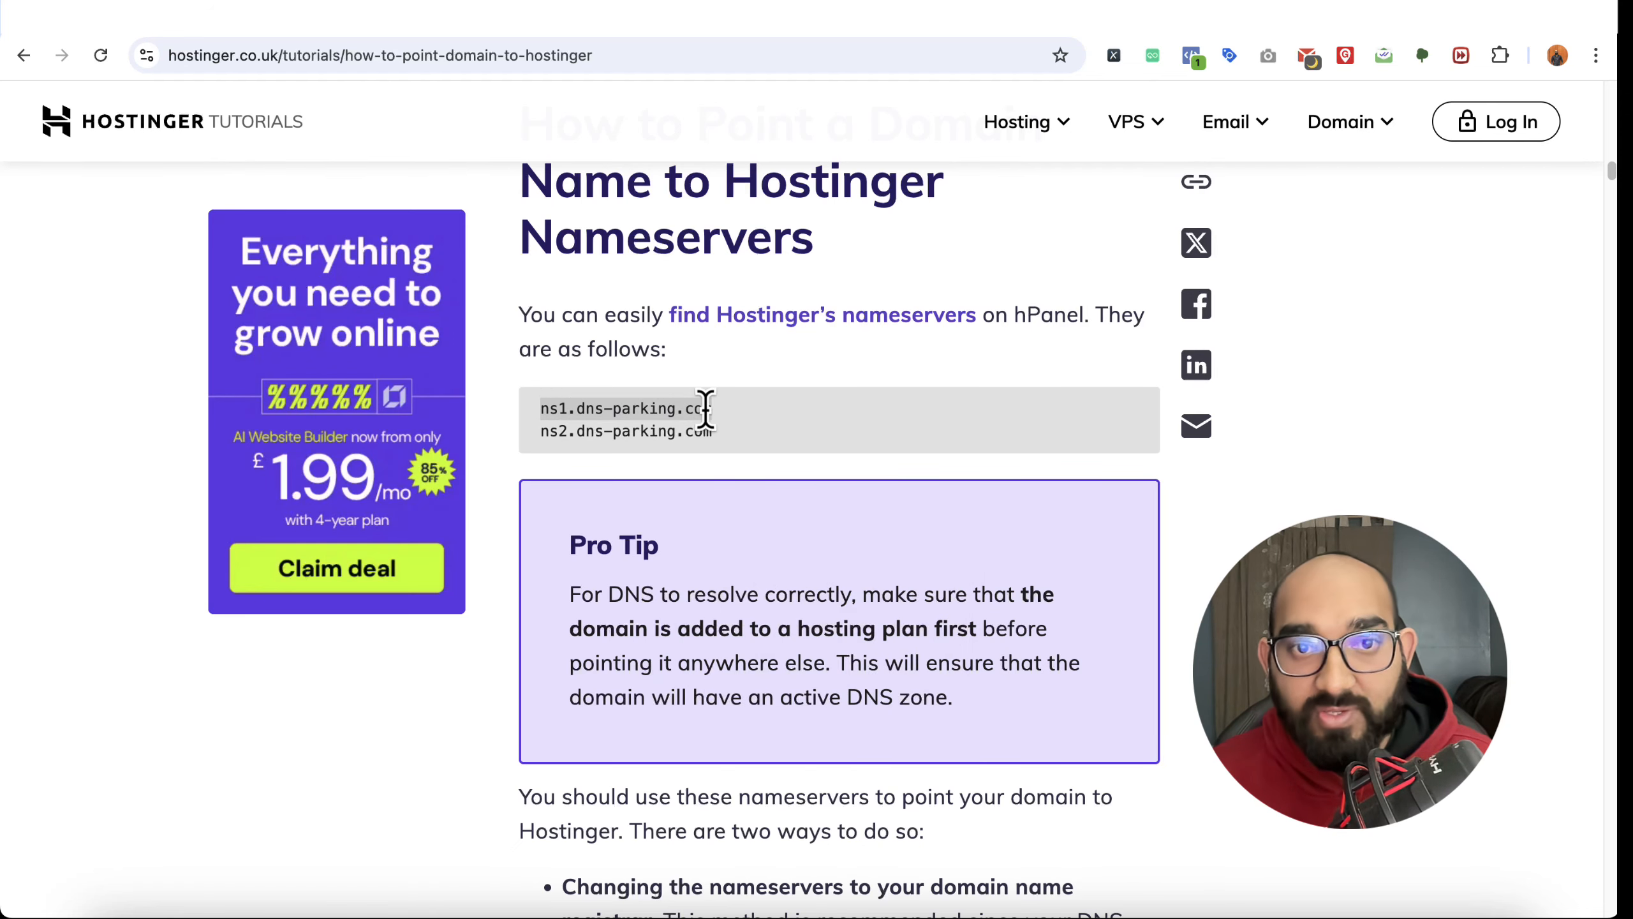
# Step: Switch to Namecheap, set the nameservers of healthsonly.com to Custom DNS and paste ns1.dns-parking.com as the first nameserver
pyautogui.click(223, 33)
pyautogui.scroll(-4, 801, 633)
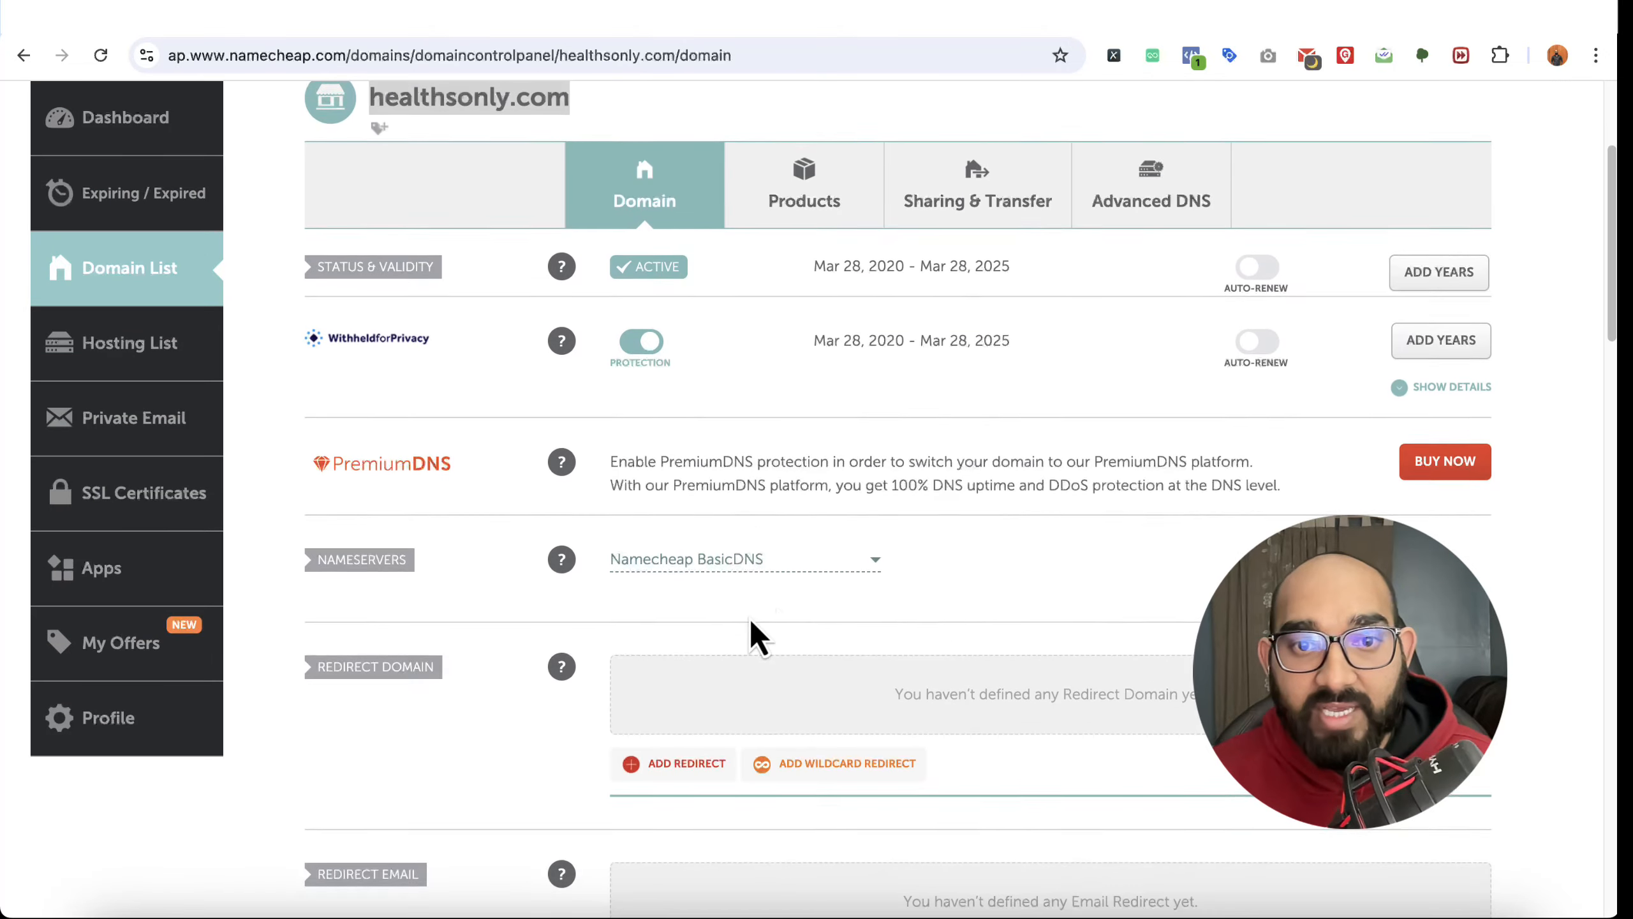
pyautogui.click(332, 557)
pyautogui.scroll(1, 467, 592)
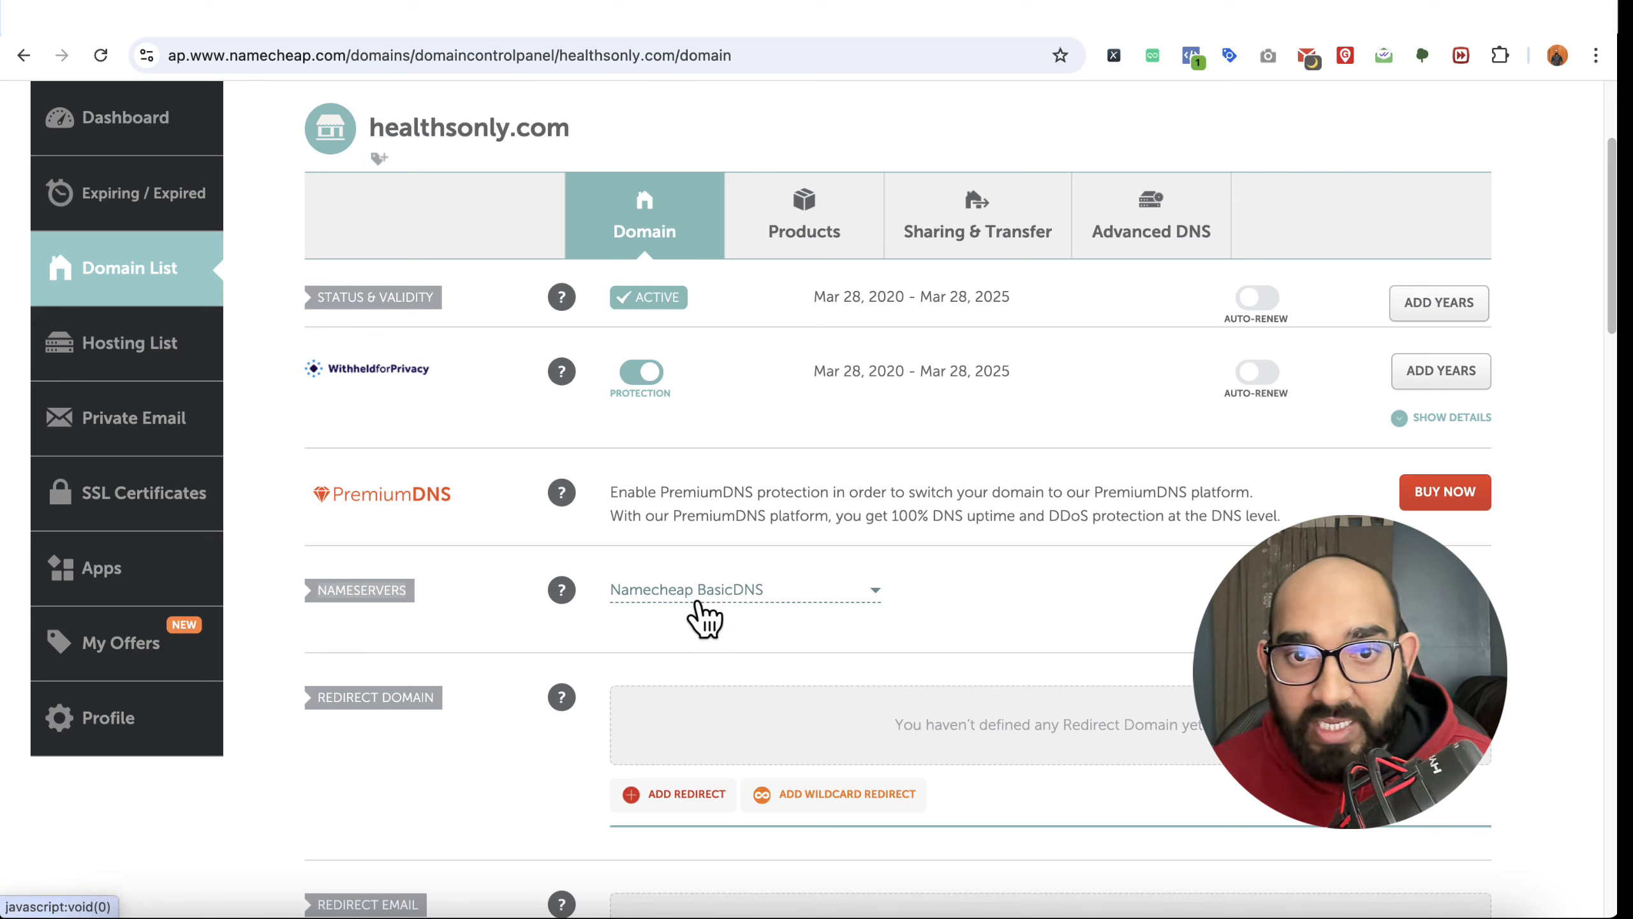
pyautogui.click(733, 600)
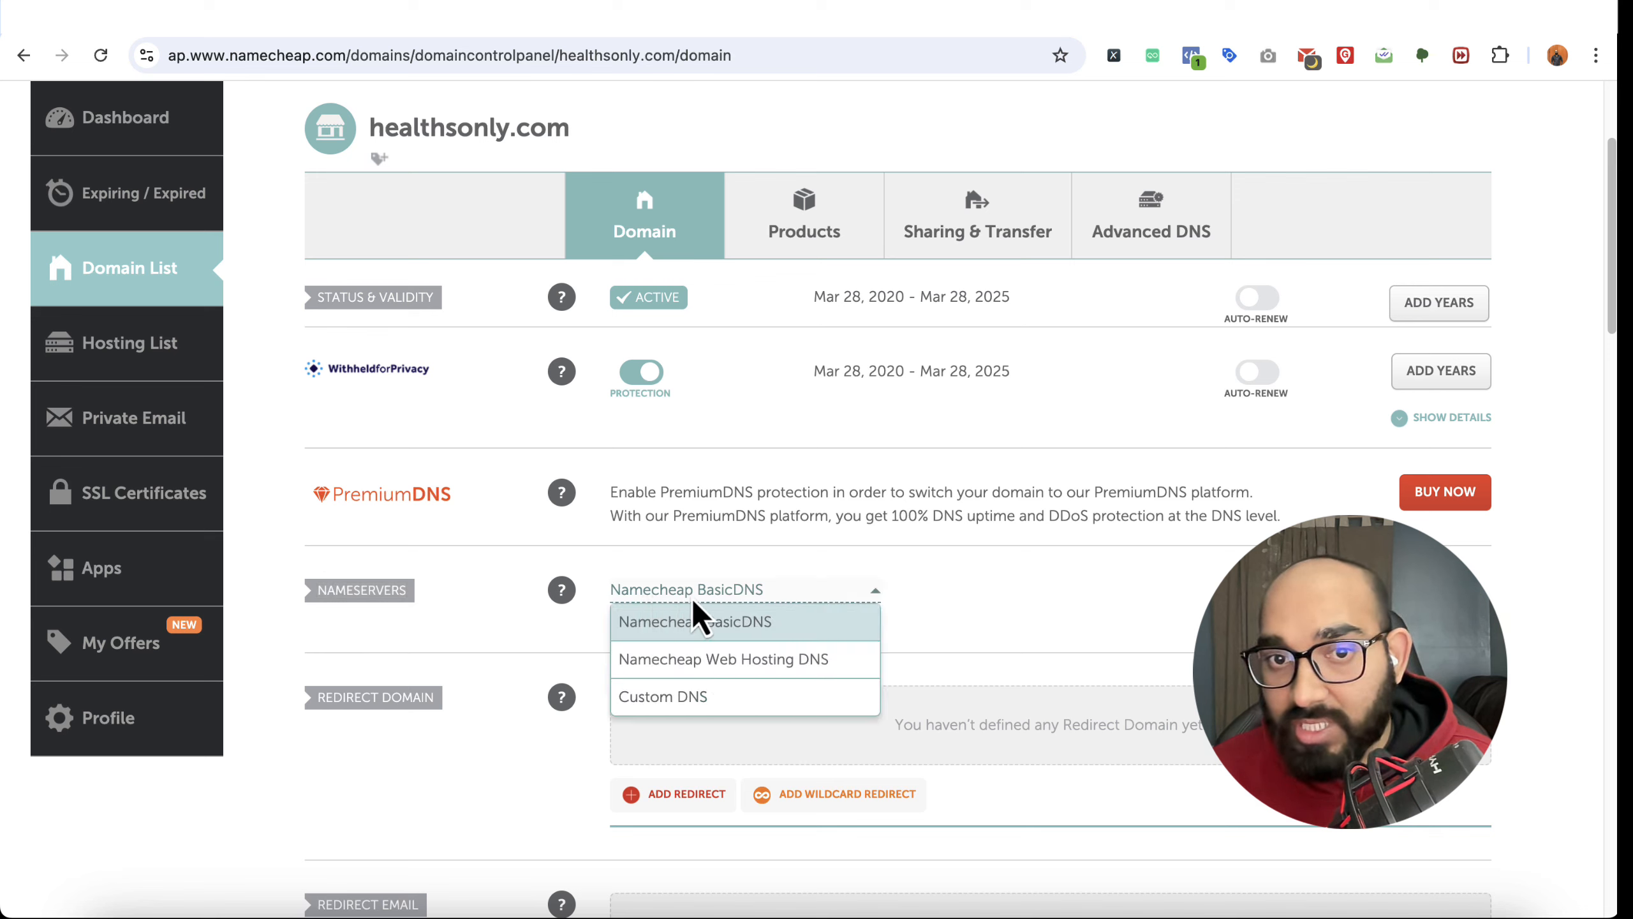
pyautogui.click(733, 698)
pyautogui.rightClick(646, 646)
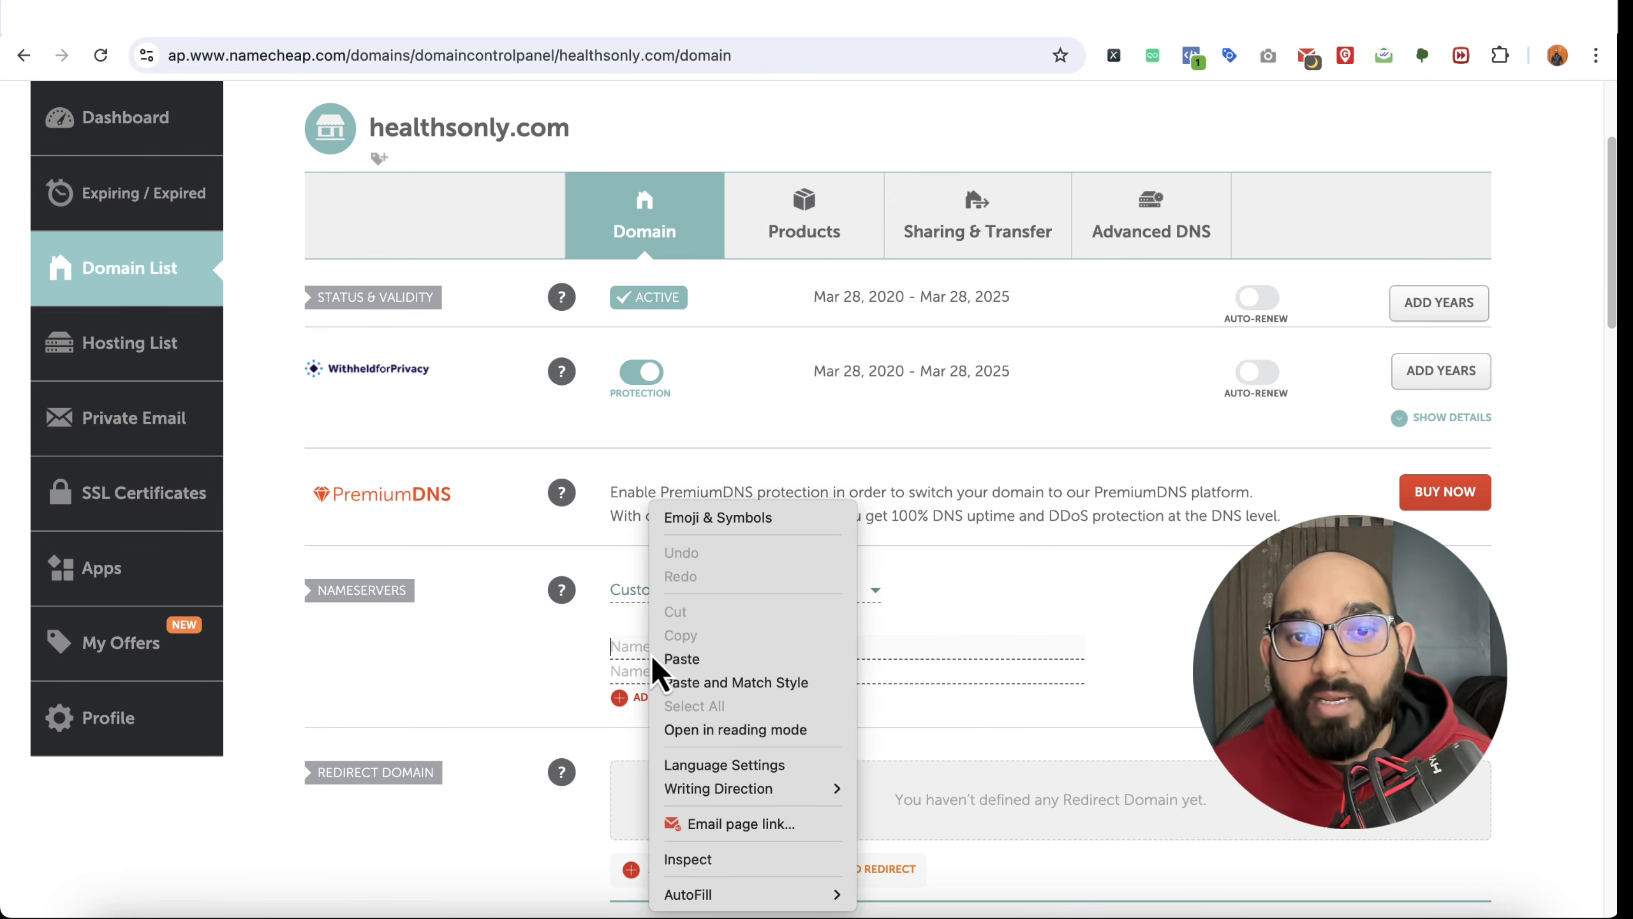
pyautogui.click(676, 659)
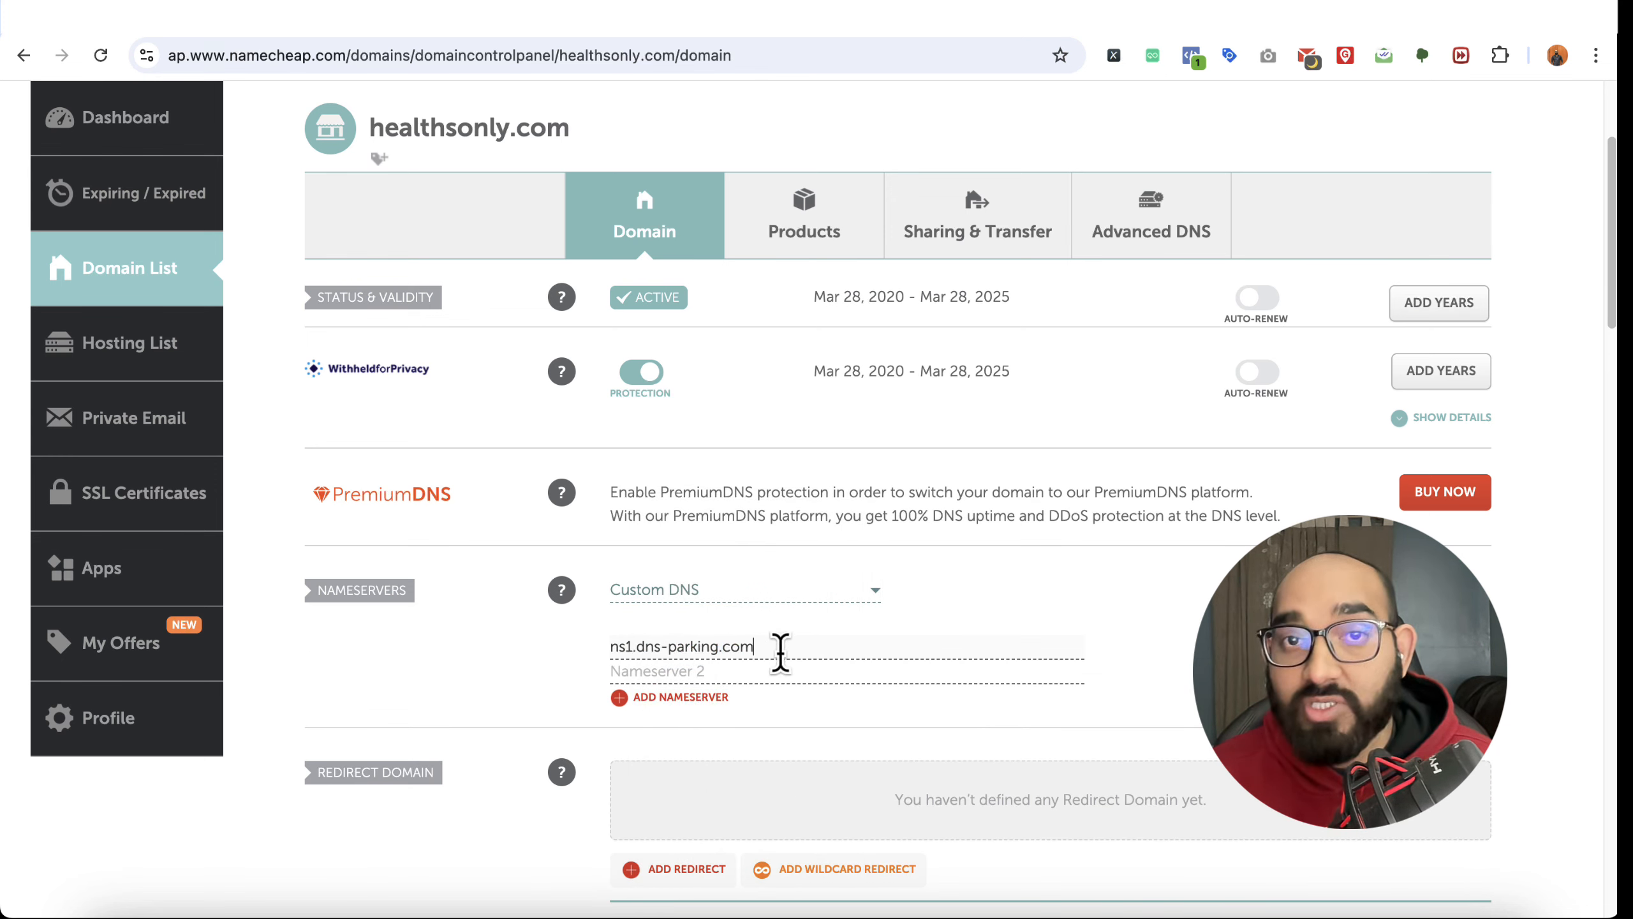
# Step: Copy ns2.dns-parking.com from the Hostinger tutorial and paste it as the second nameserver of healthsonly.com in Namecheap
pyautogui.click(1210, 23)
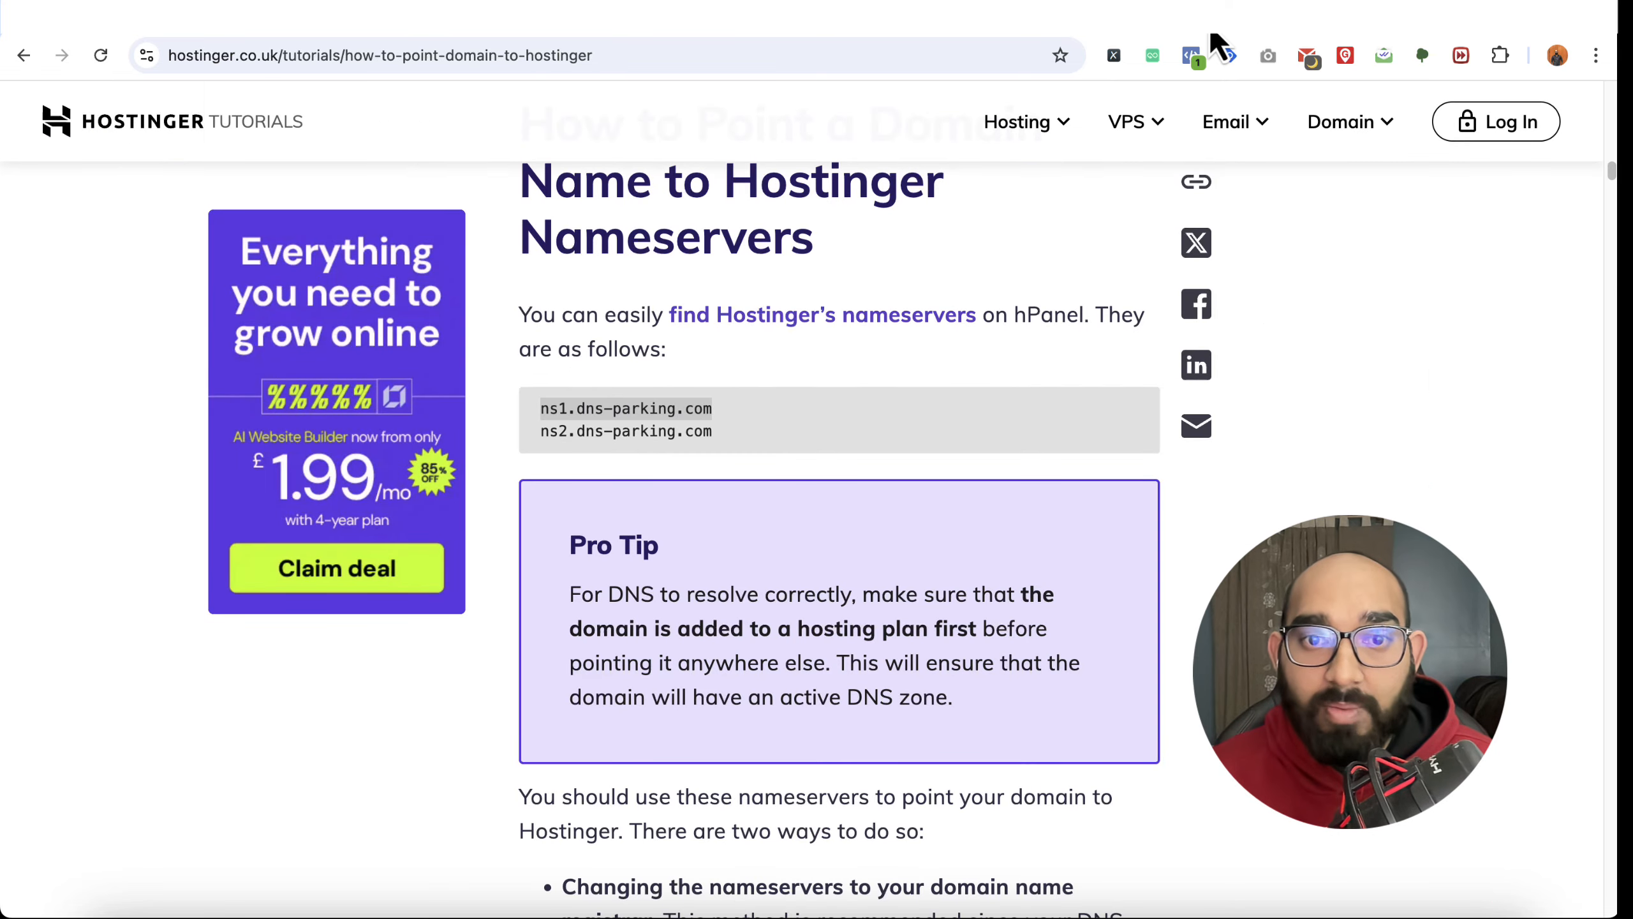
pyautogui.moveTo(540, 431); pyautogui.dragTo(710, 431)
pyautogui.rightClick(691, 434)
pyautogui.click(745, 485)
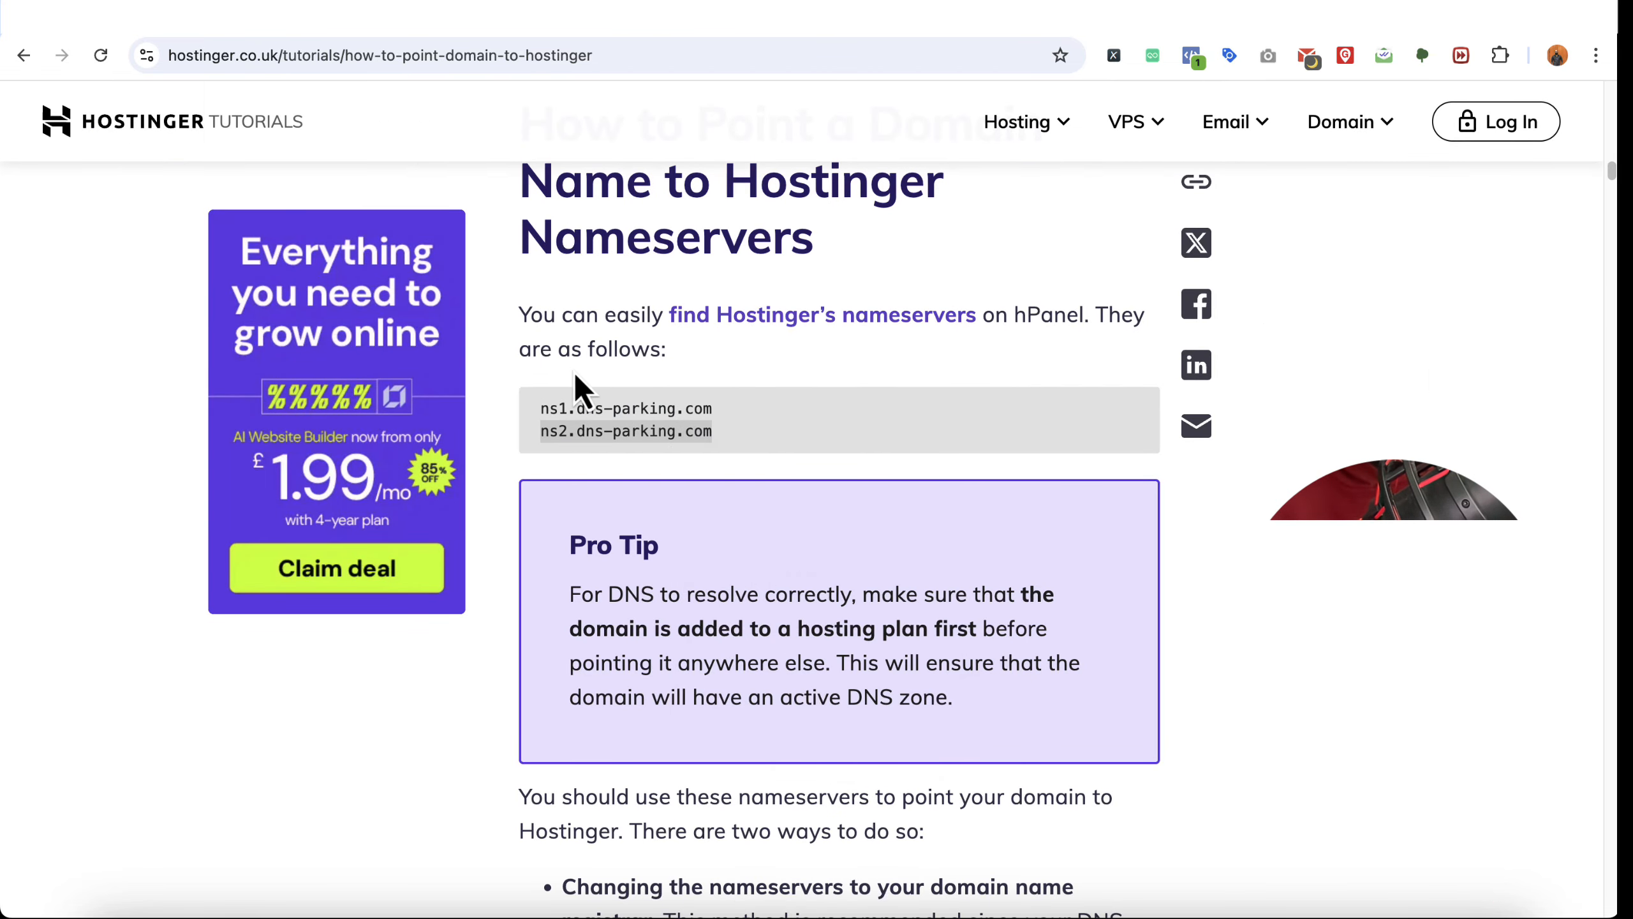
pyautogui.click(266, 23)
pyautogui.rightClick(695, 681)
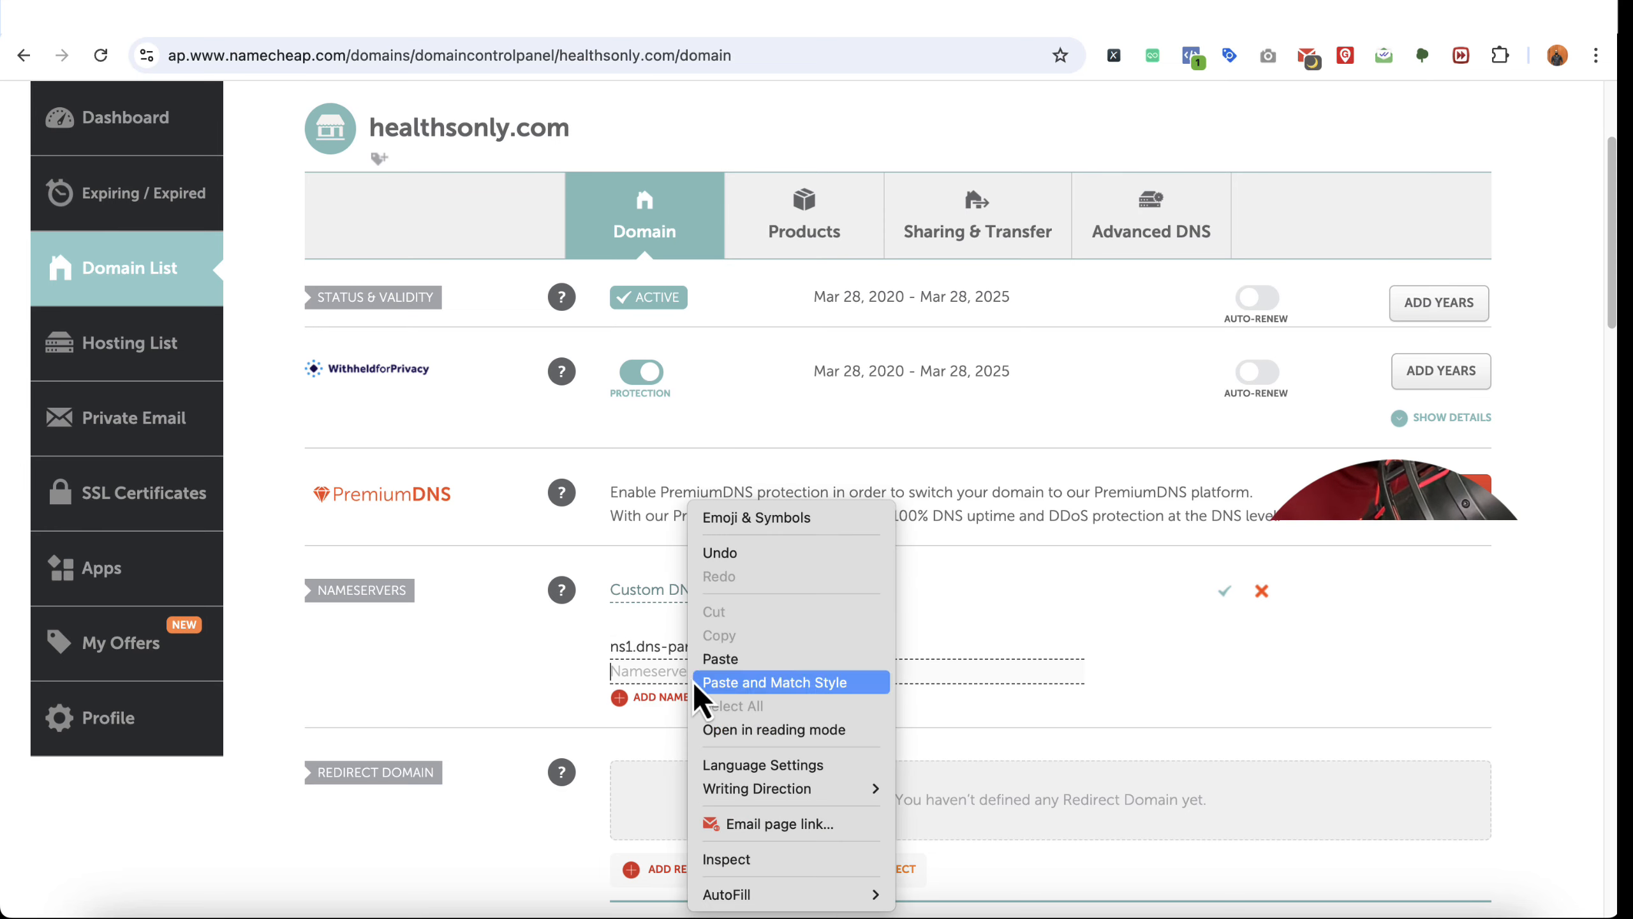
pyautogui.click(739, 658)
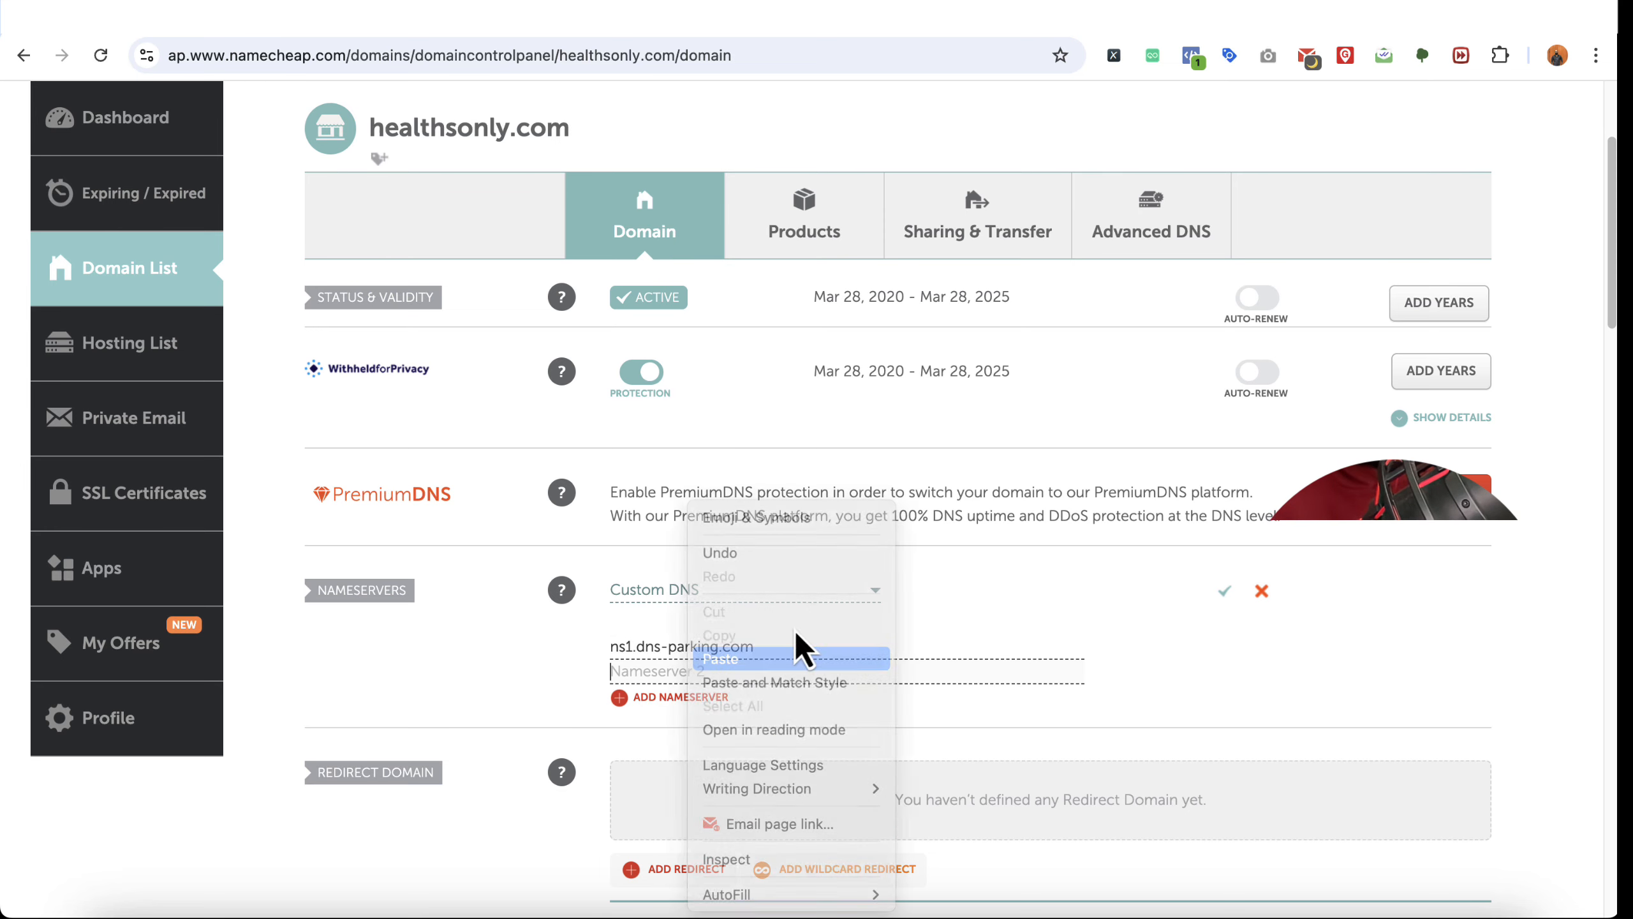
# Step: Return to the Hostinger tutorial and open Hostinger's web hosting page from the site navigation
pyautogui.click(1219, 20)
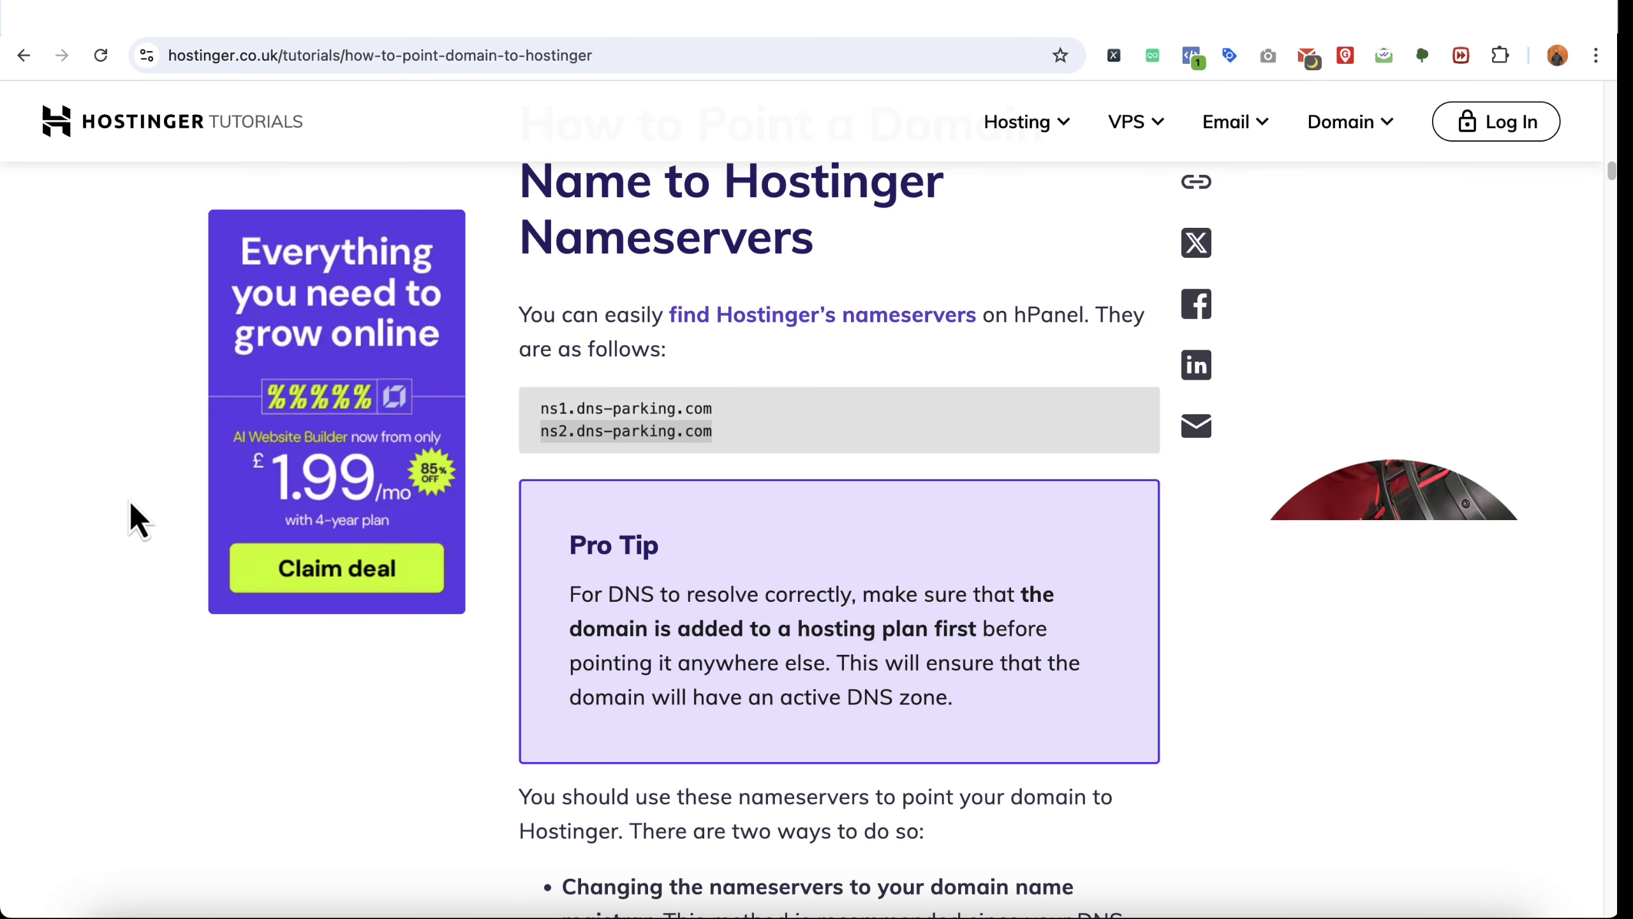
pyautogui.scroll(5, 137, 417)
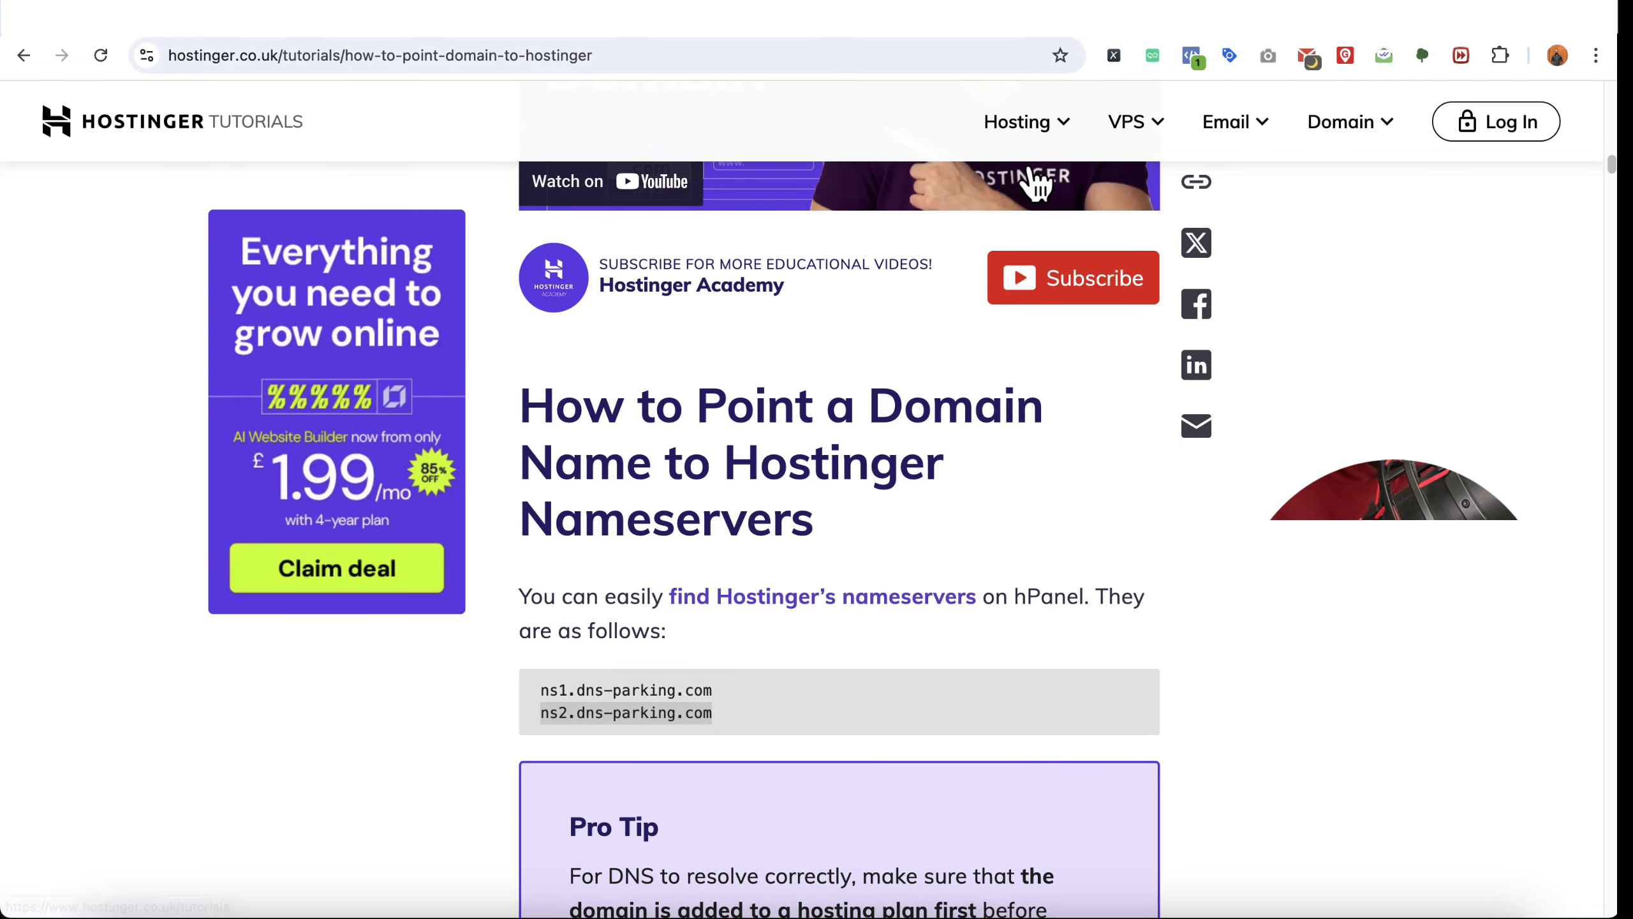
pyautogui.moveTo(1048, 144)
pyautogui.click(1037, 218)
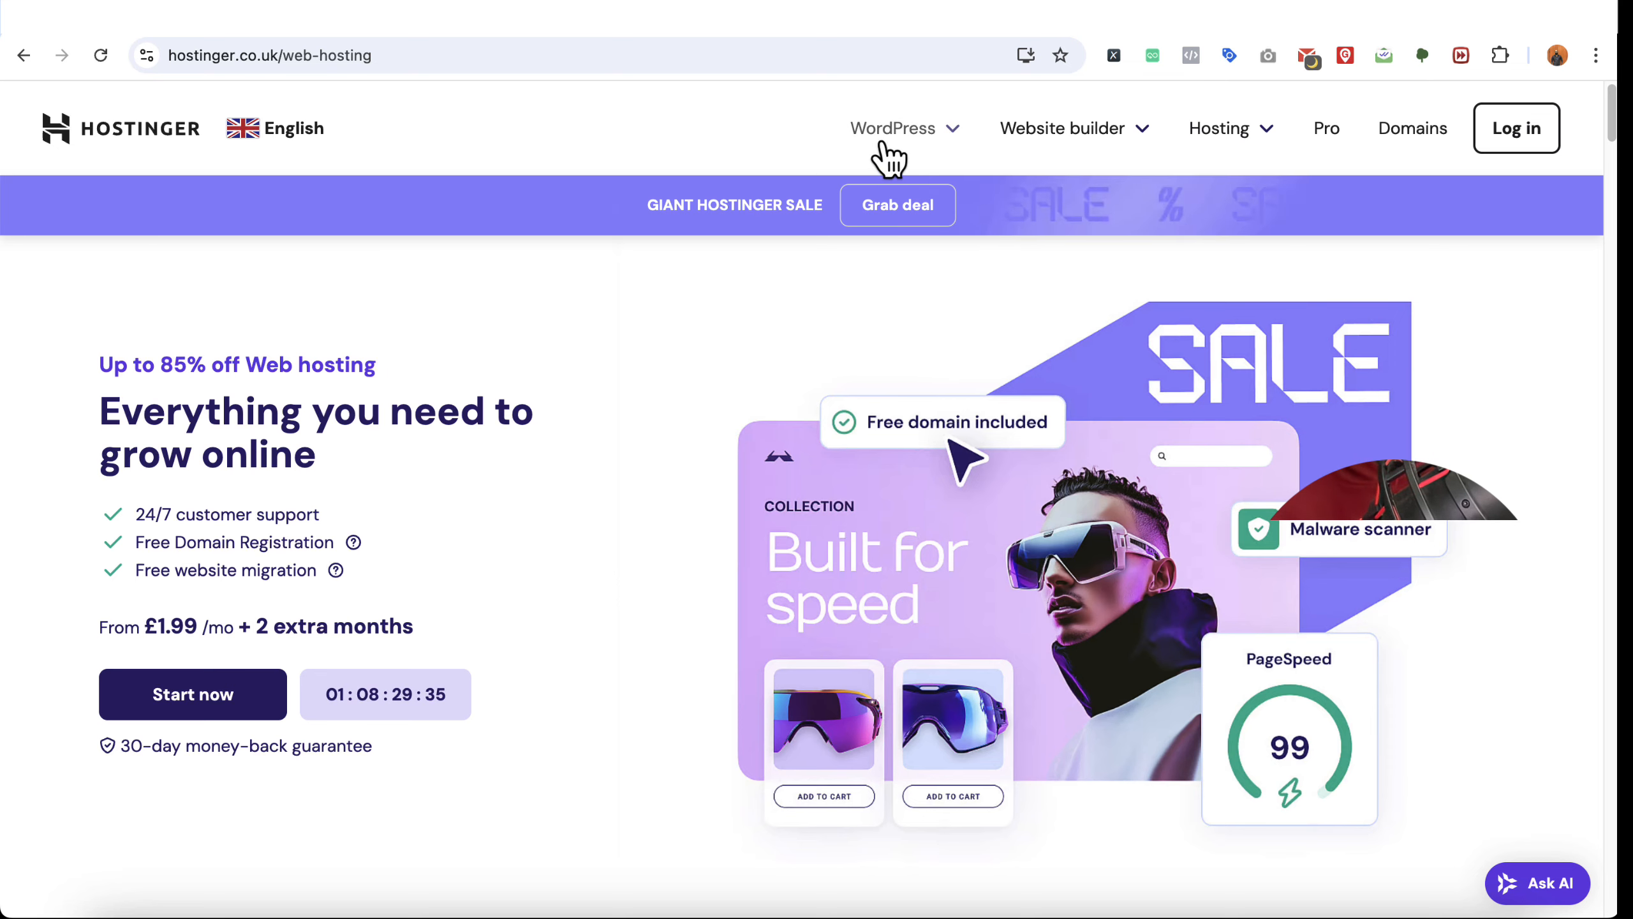
# Step: Return to Namecheap, check both custom nameserver entries of healthsonly.com and save them
pyautogui.click(200, 14)
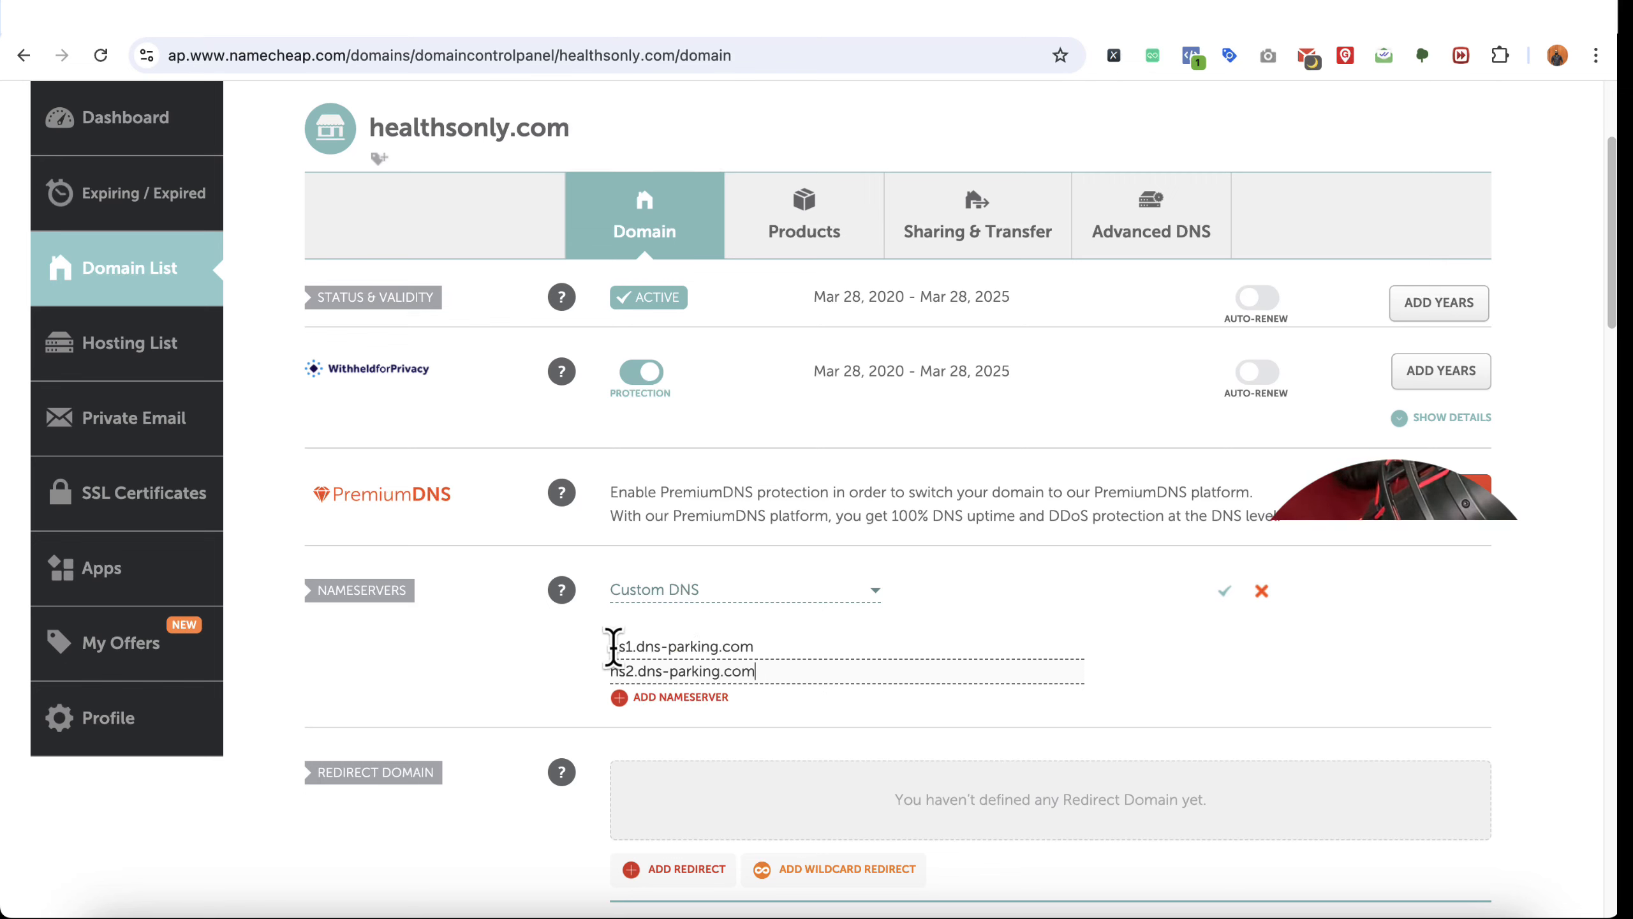
pyautogui.moveTo(611, 646); pyautogui.dragTo(754, 649)
pyautogui.moveTo(611, 671); pyautogui.dragTo(737, 672)
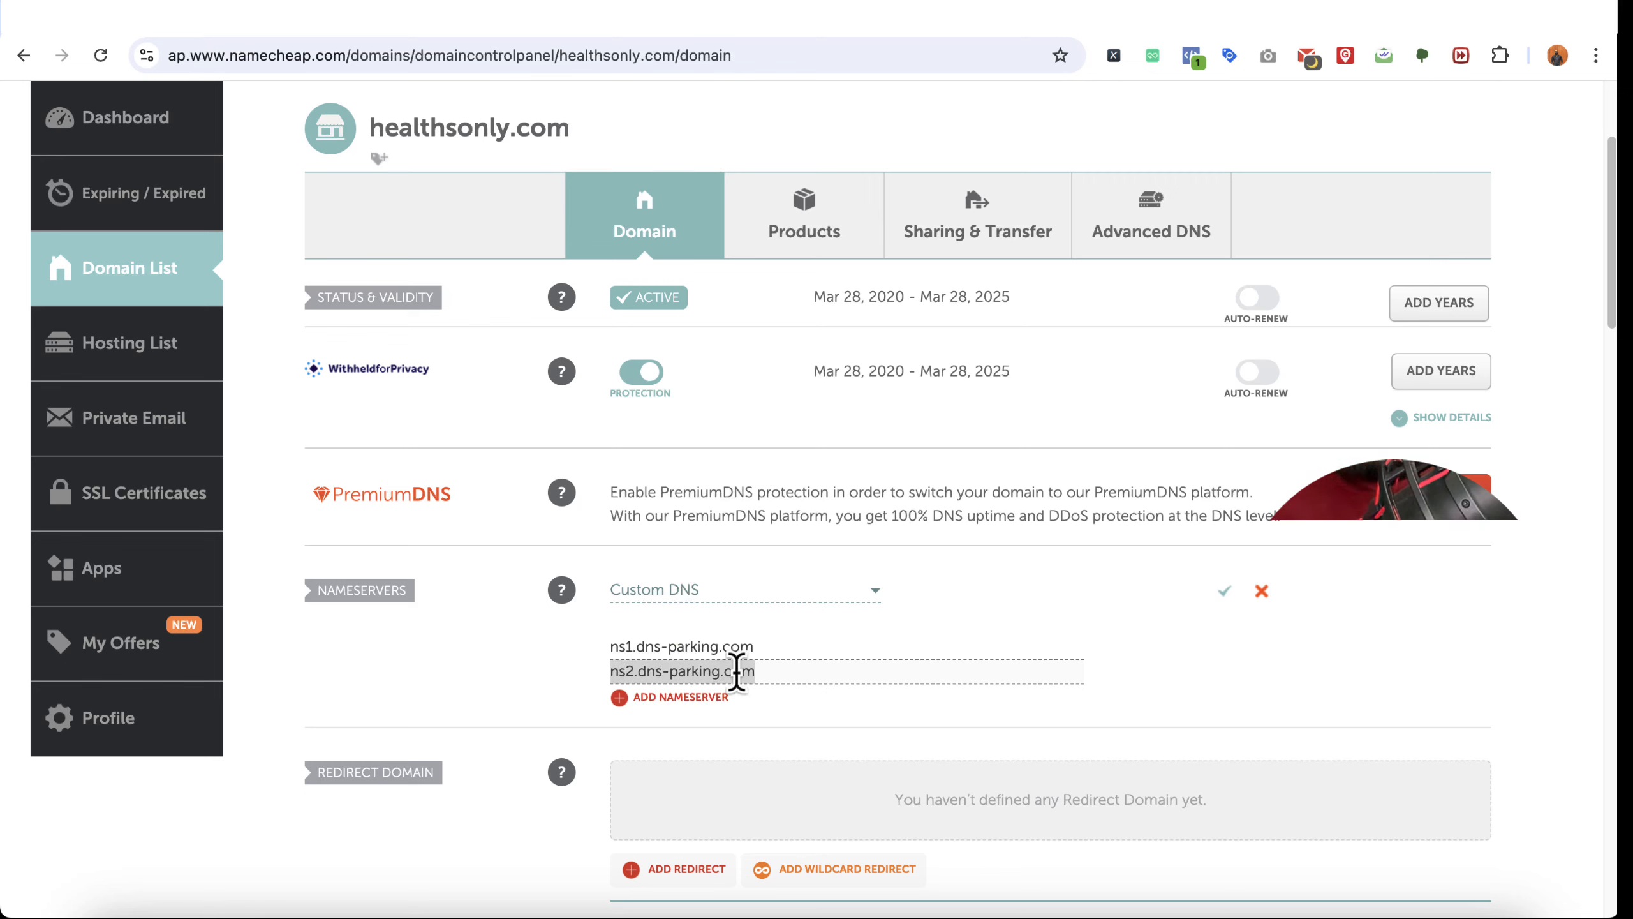
pyautogui.click(1225, 592)
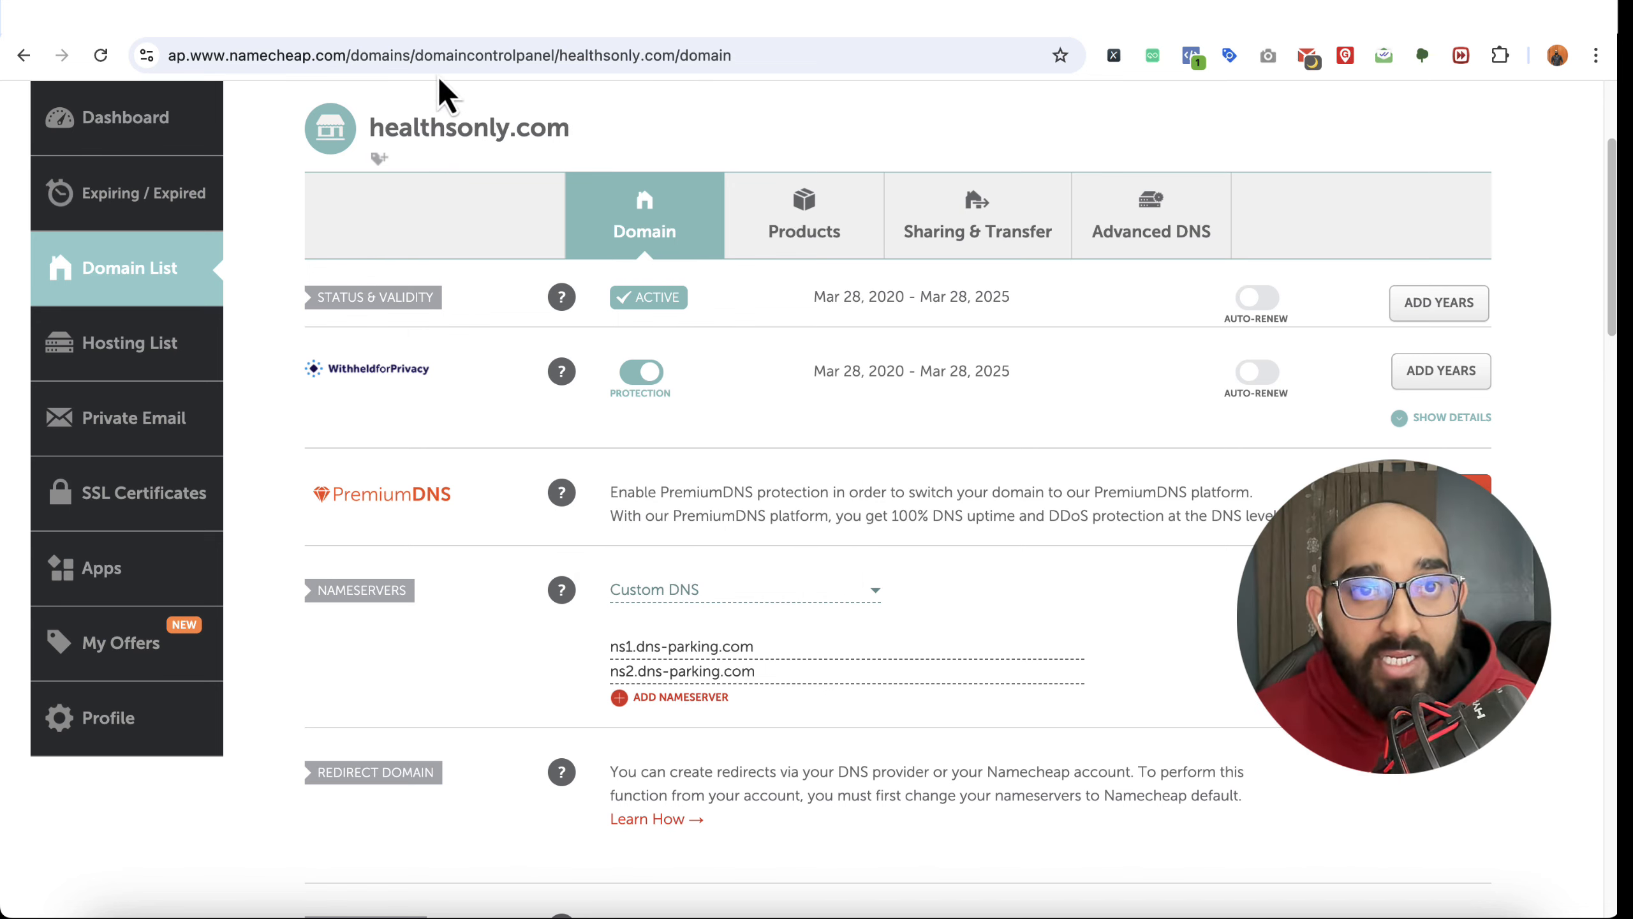
# Step: Switch to the Hostinger panel for healthsonly.com, open WordPress Admin and go to the WordPress dashboard
pyautogui.click(465, 33)
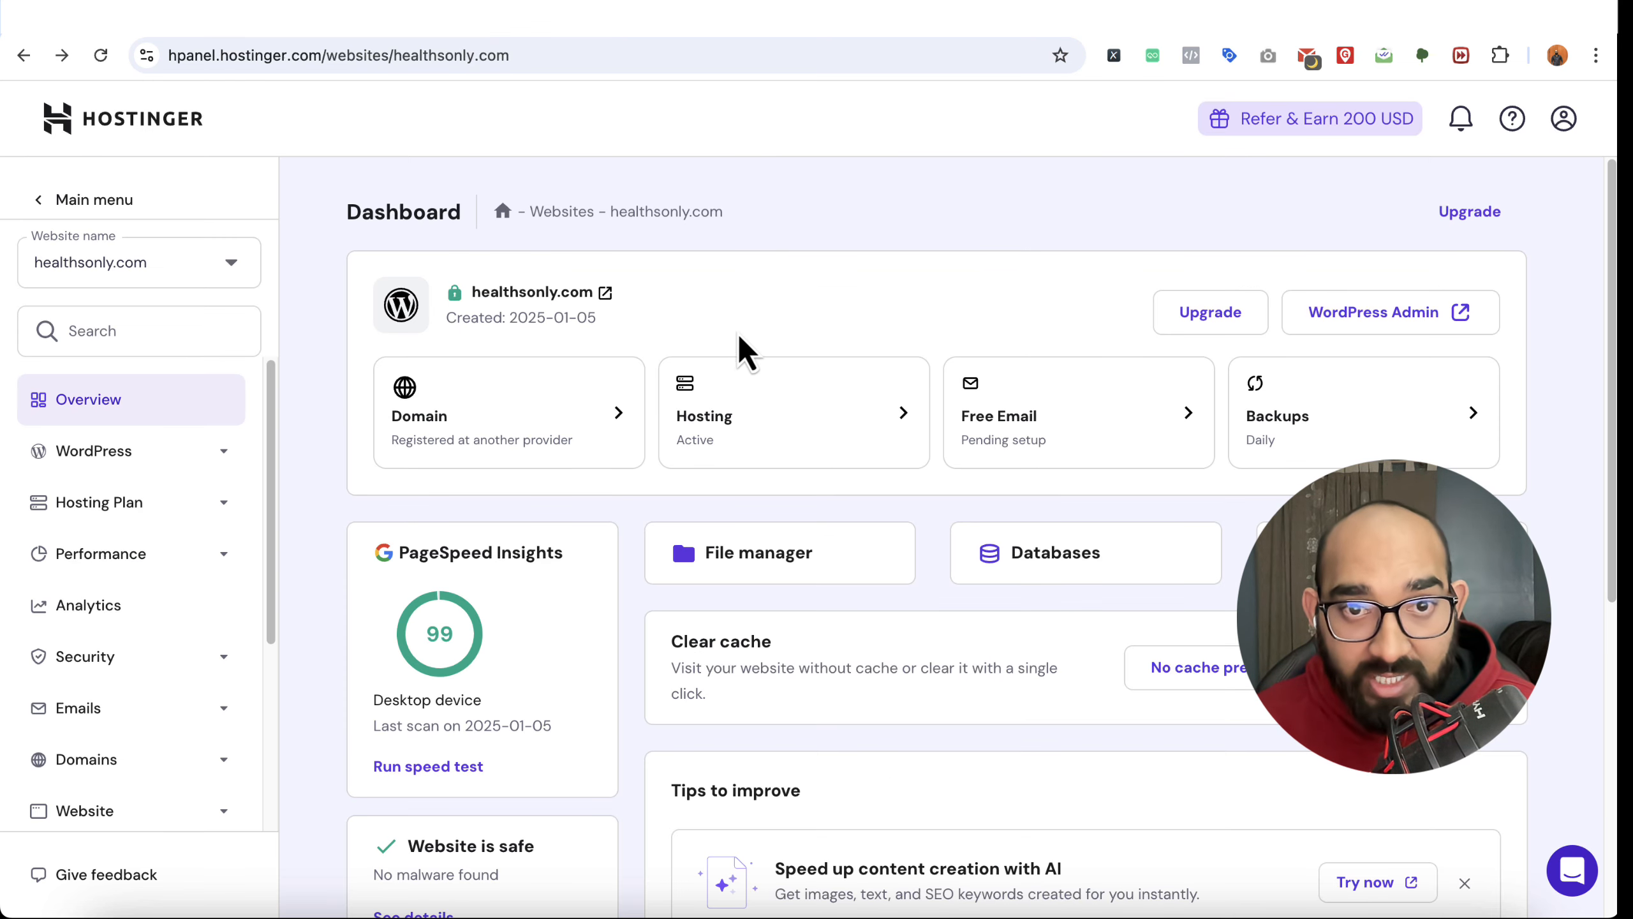
pyautogui.click(1350, 325)
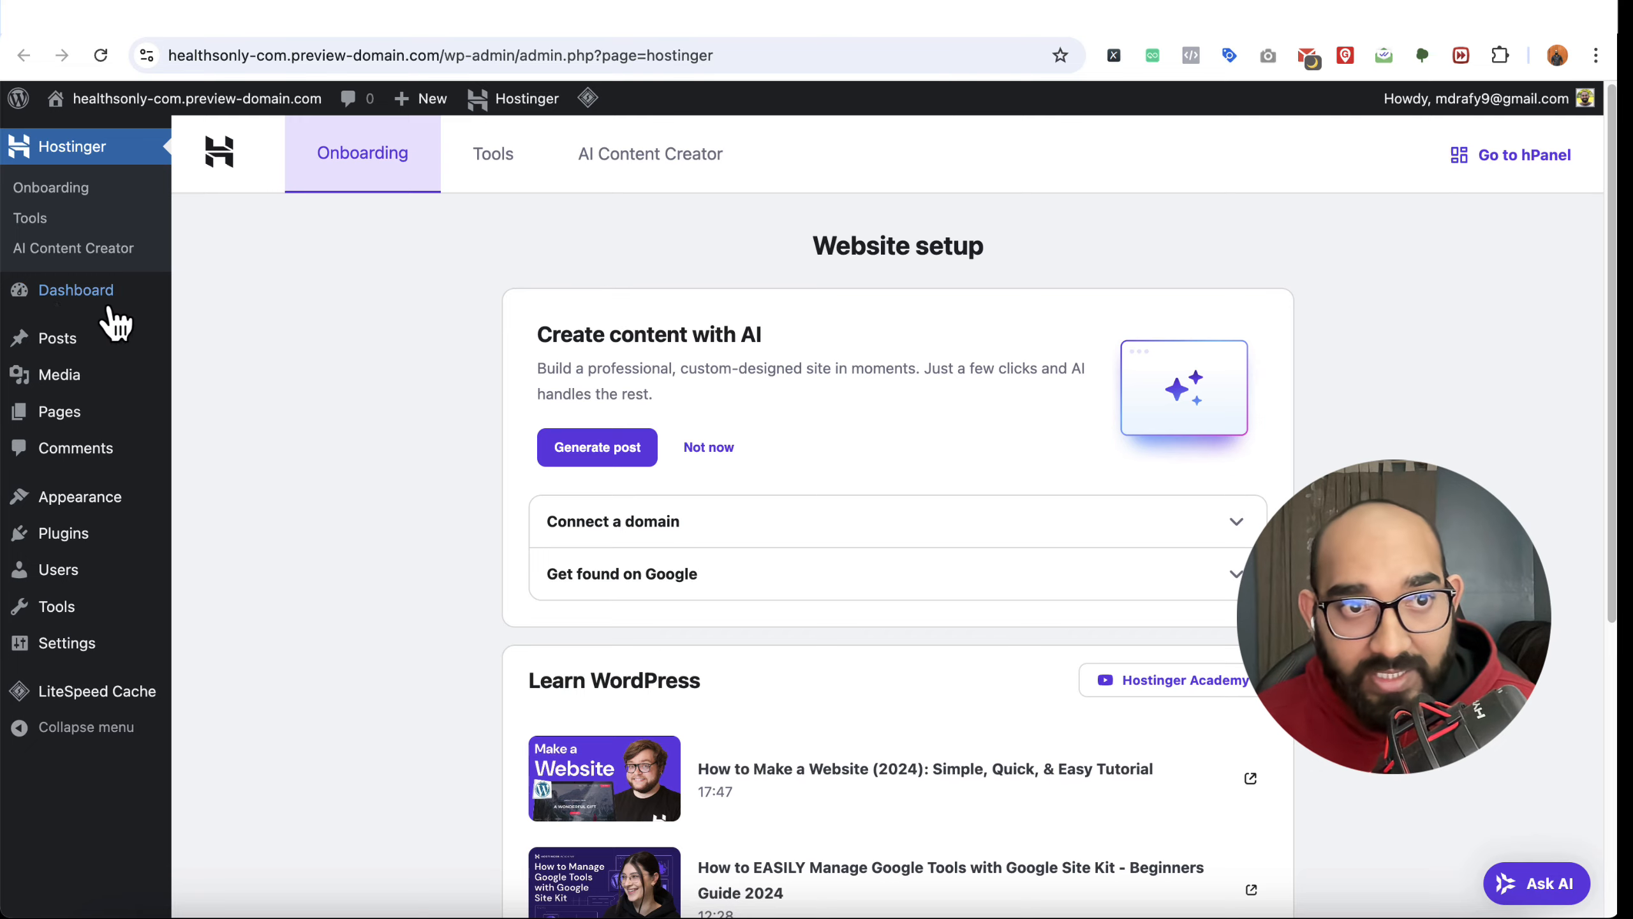
pyautogui.moveTo(59, 306)
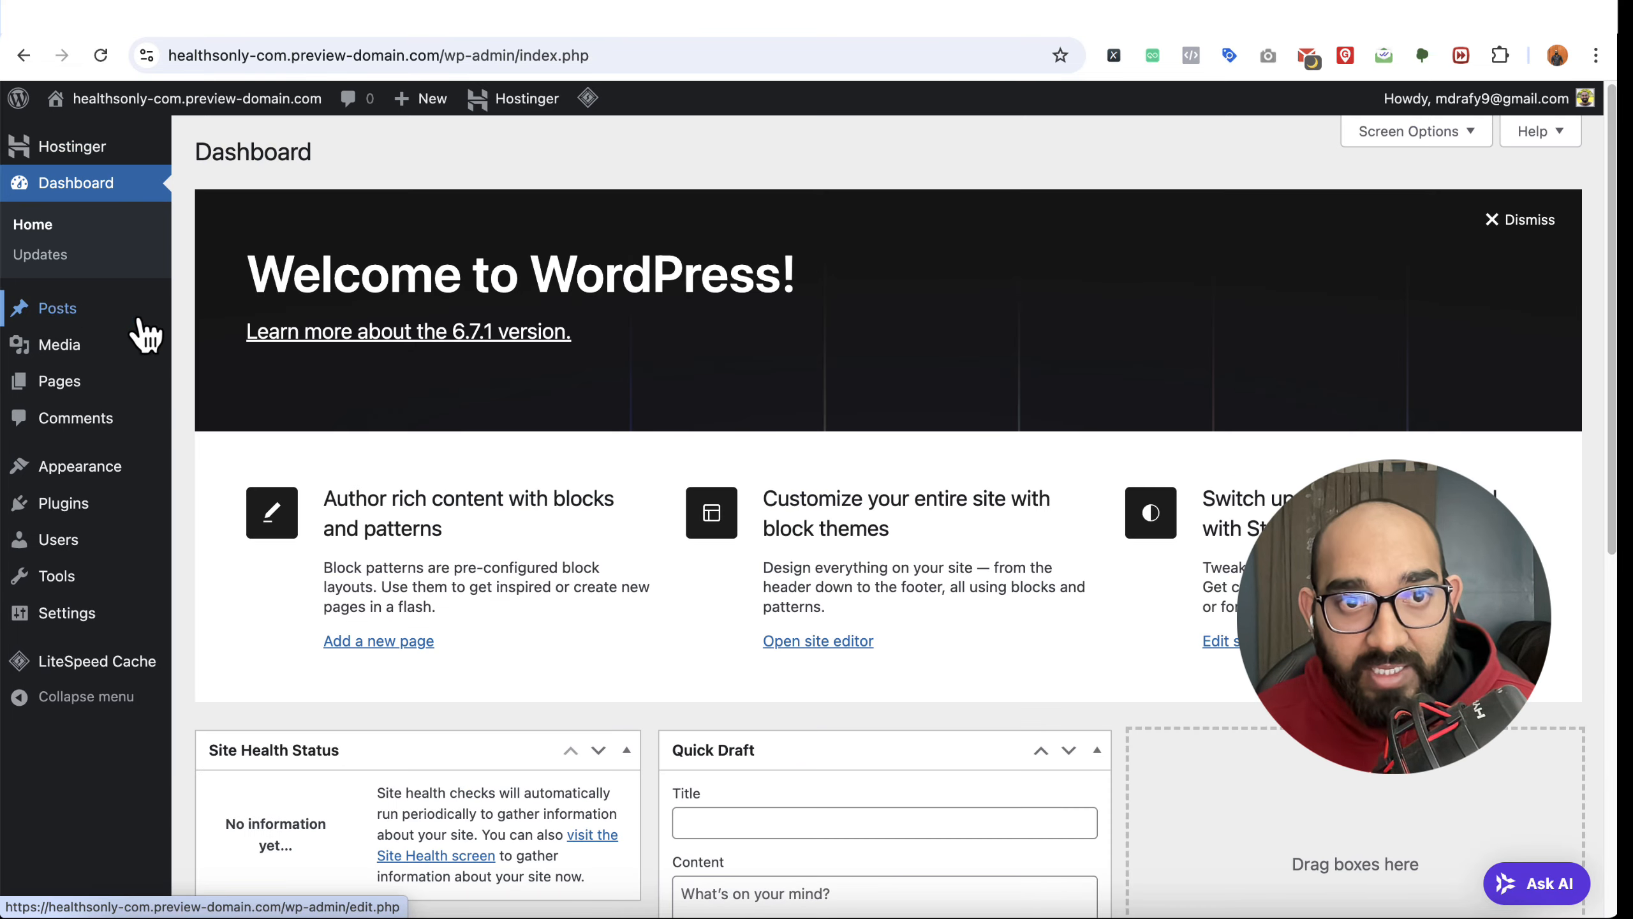
# Step: Look over the WordPress dashboard and examine the site's temporary preview domain in the web address
pyautogui.scroll(-5, 526, 541)
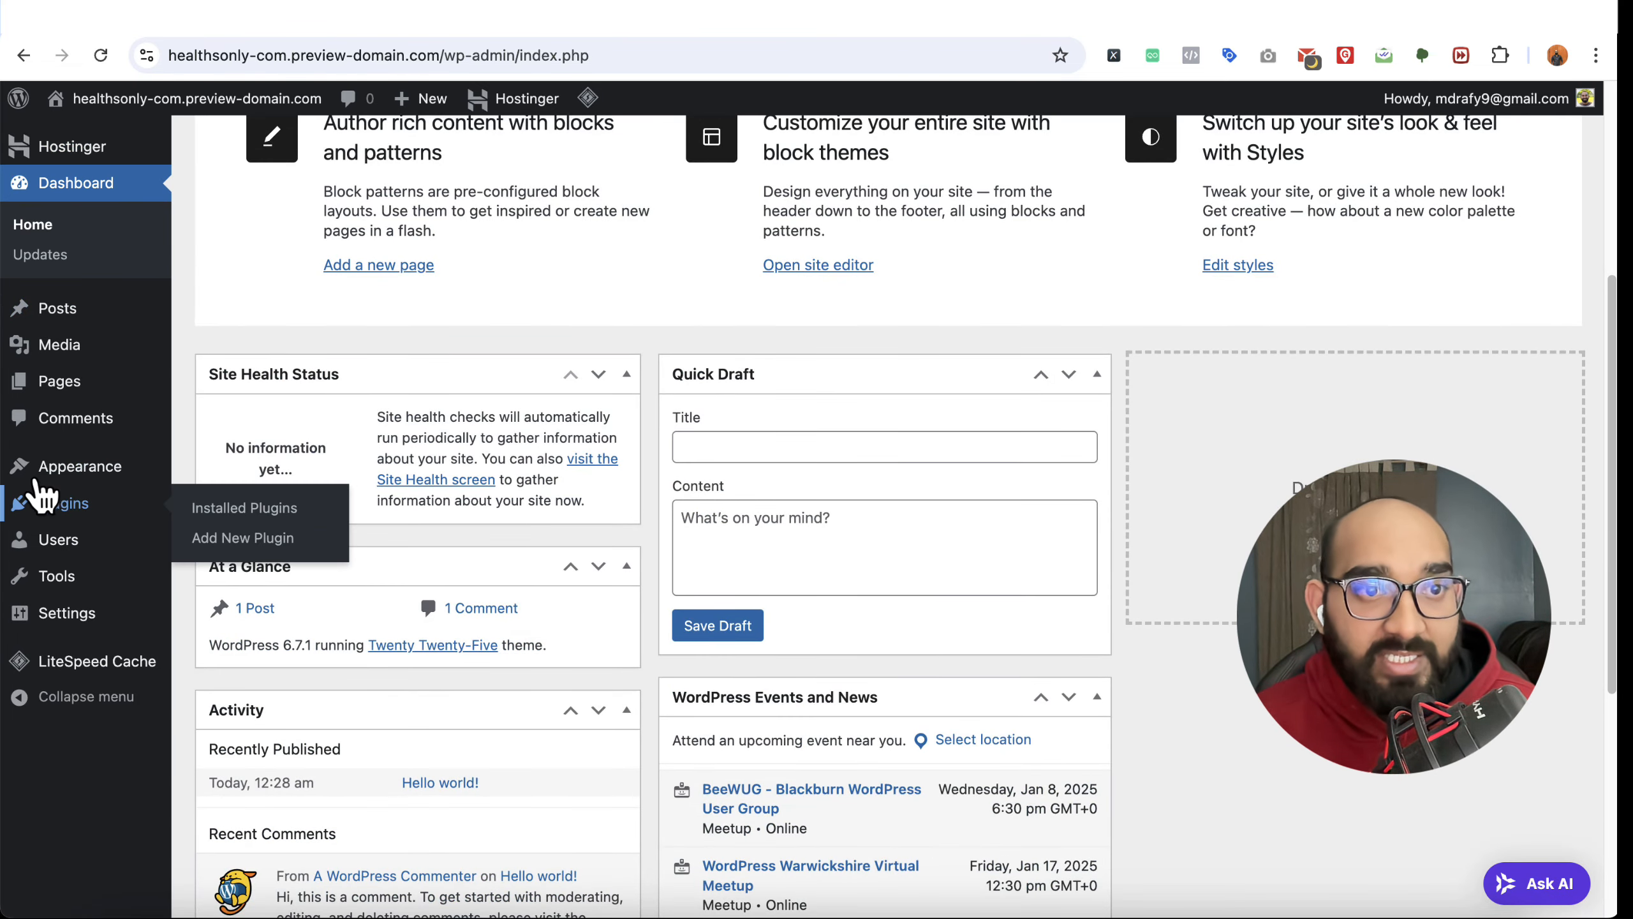
pyautogui.scroll(5, 499, 255)
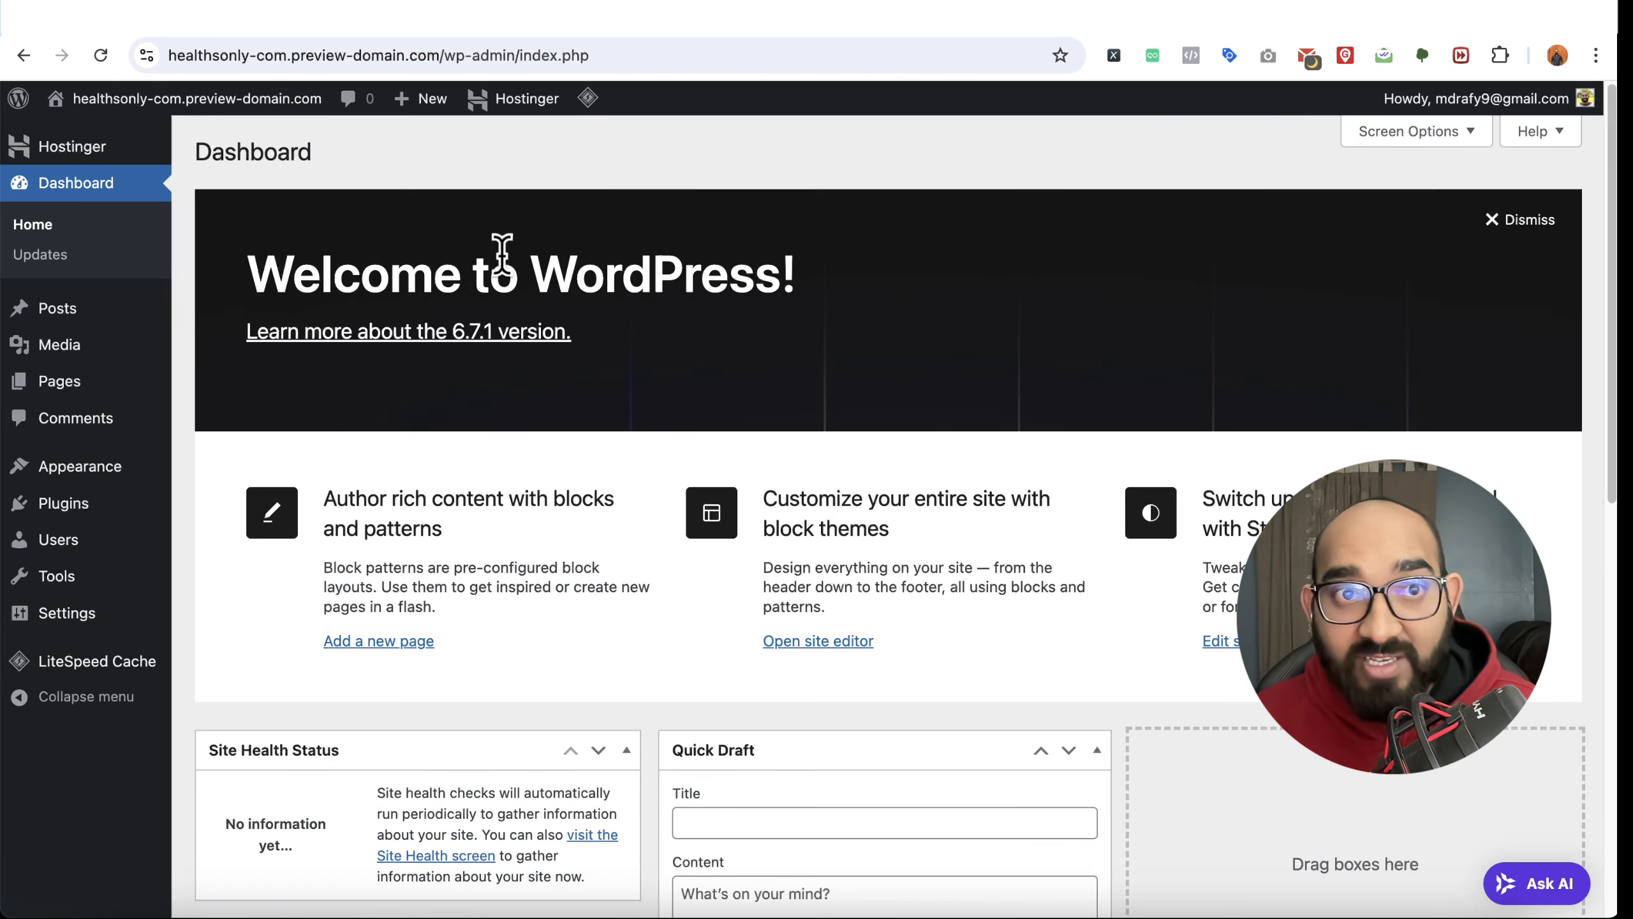
pyautogui.moveTo(203, 59)
pyautogui.mouseDown()
pyautogui.moveTo(503, 58)
pyautogui.moveTo(269, 47)
pyautogui.mouseUp()
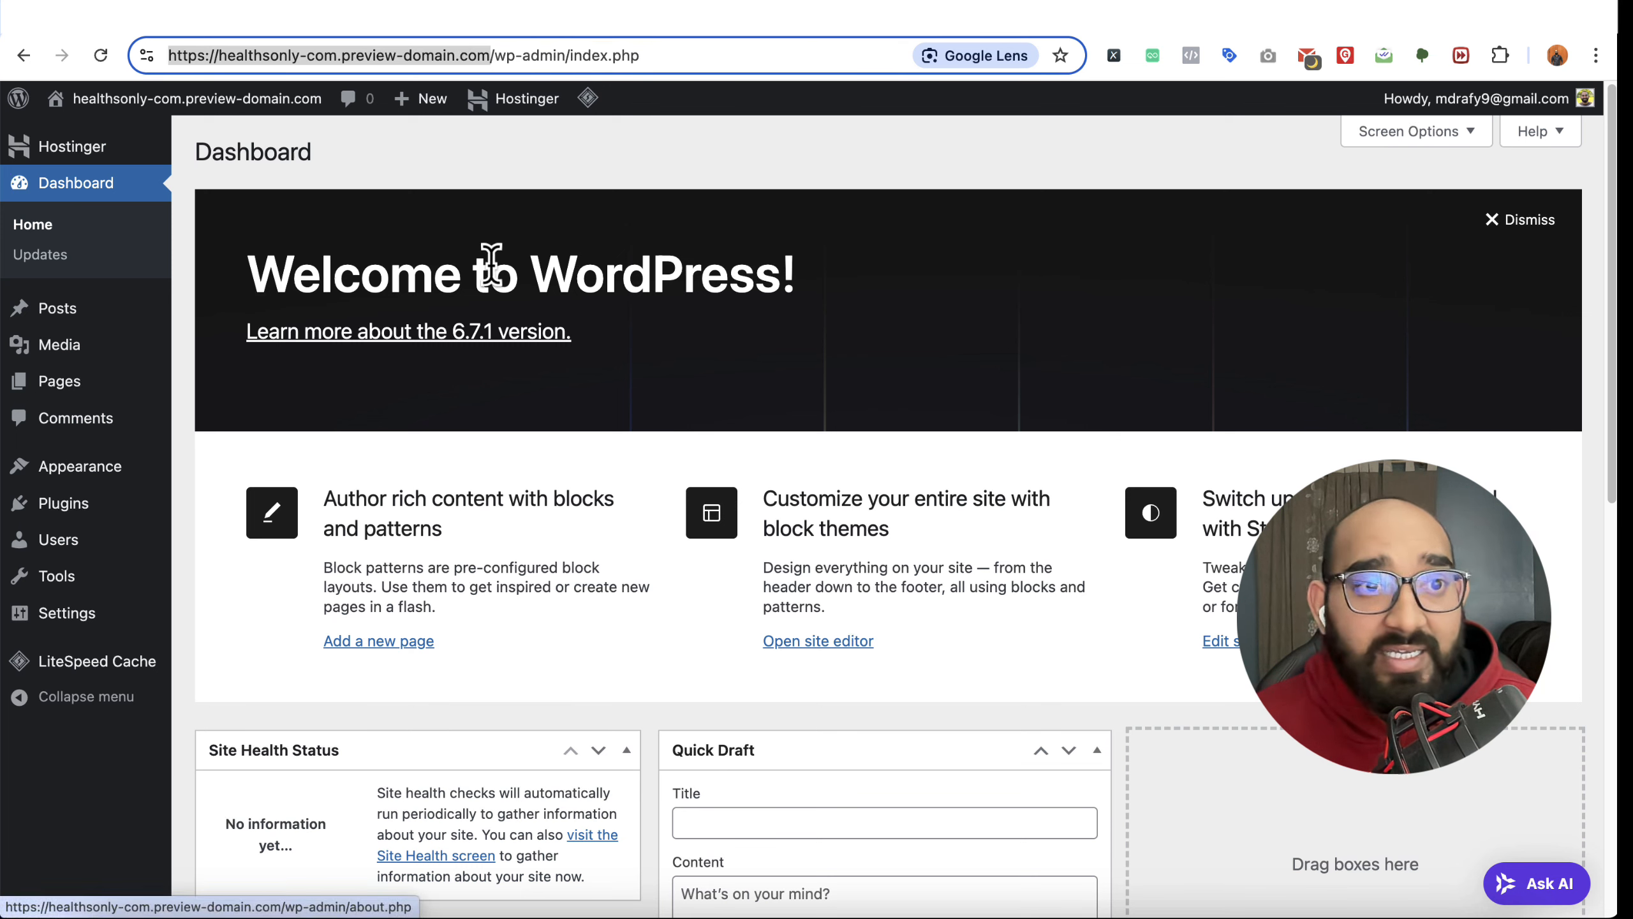
# Step: Open the installed themes list, check how the site's front page currently looks and return to the themes
pyautogui.moveTo(127, 479)
pyautogui.click(235, 477)
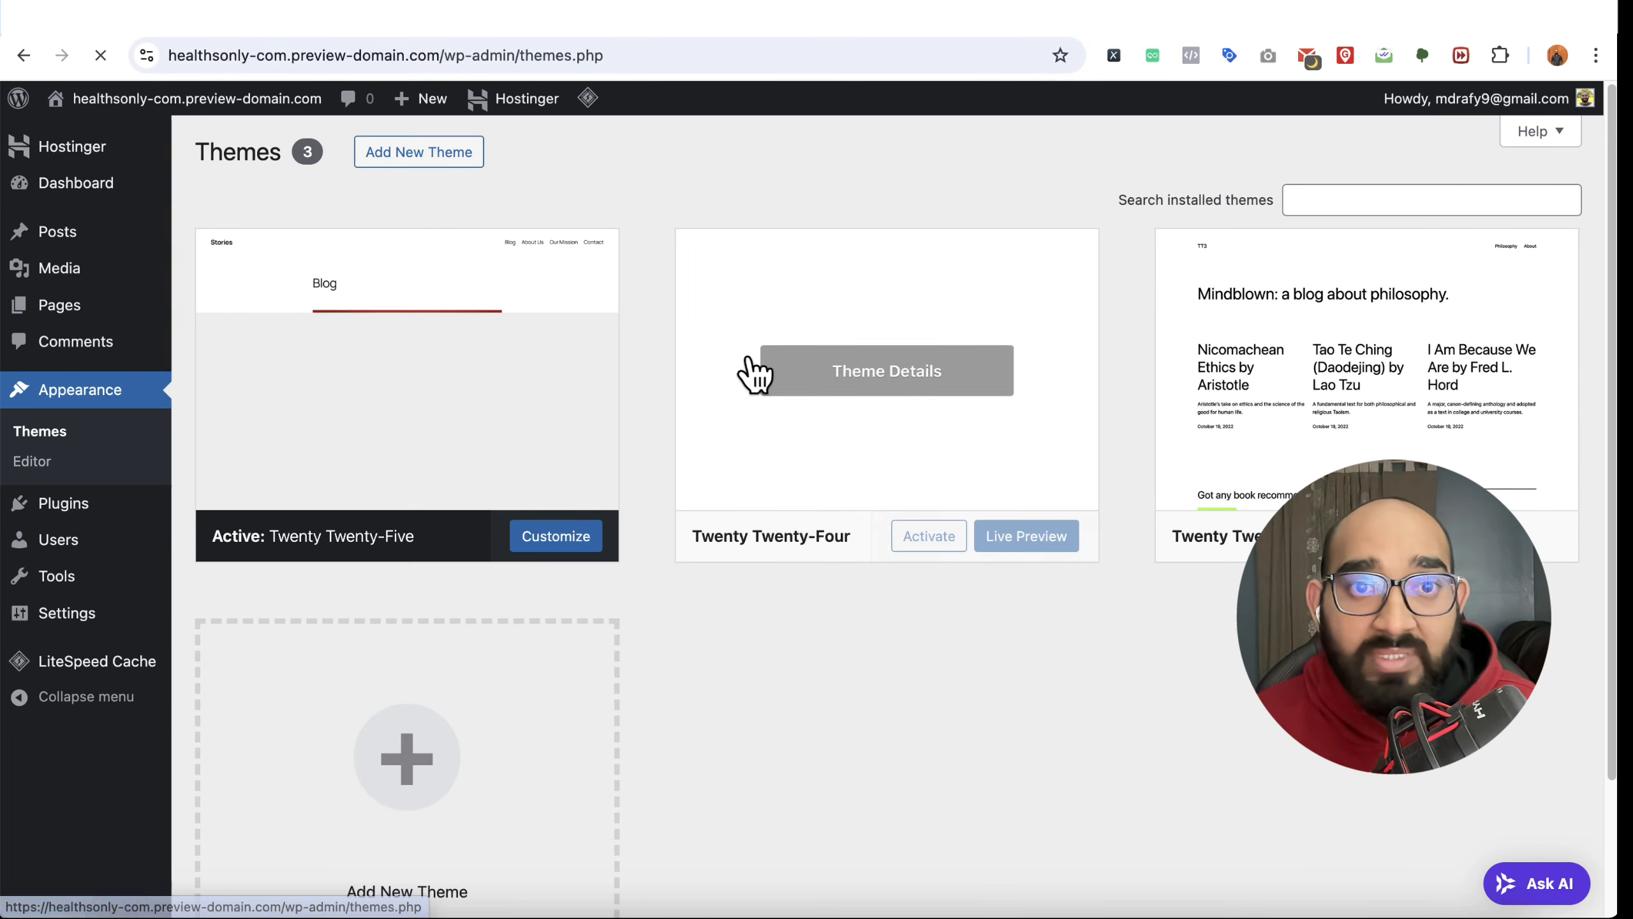
pyautogui.click(146, 135)
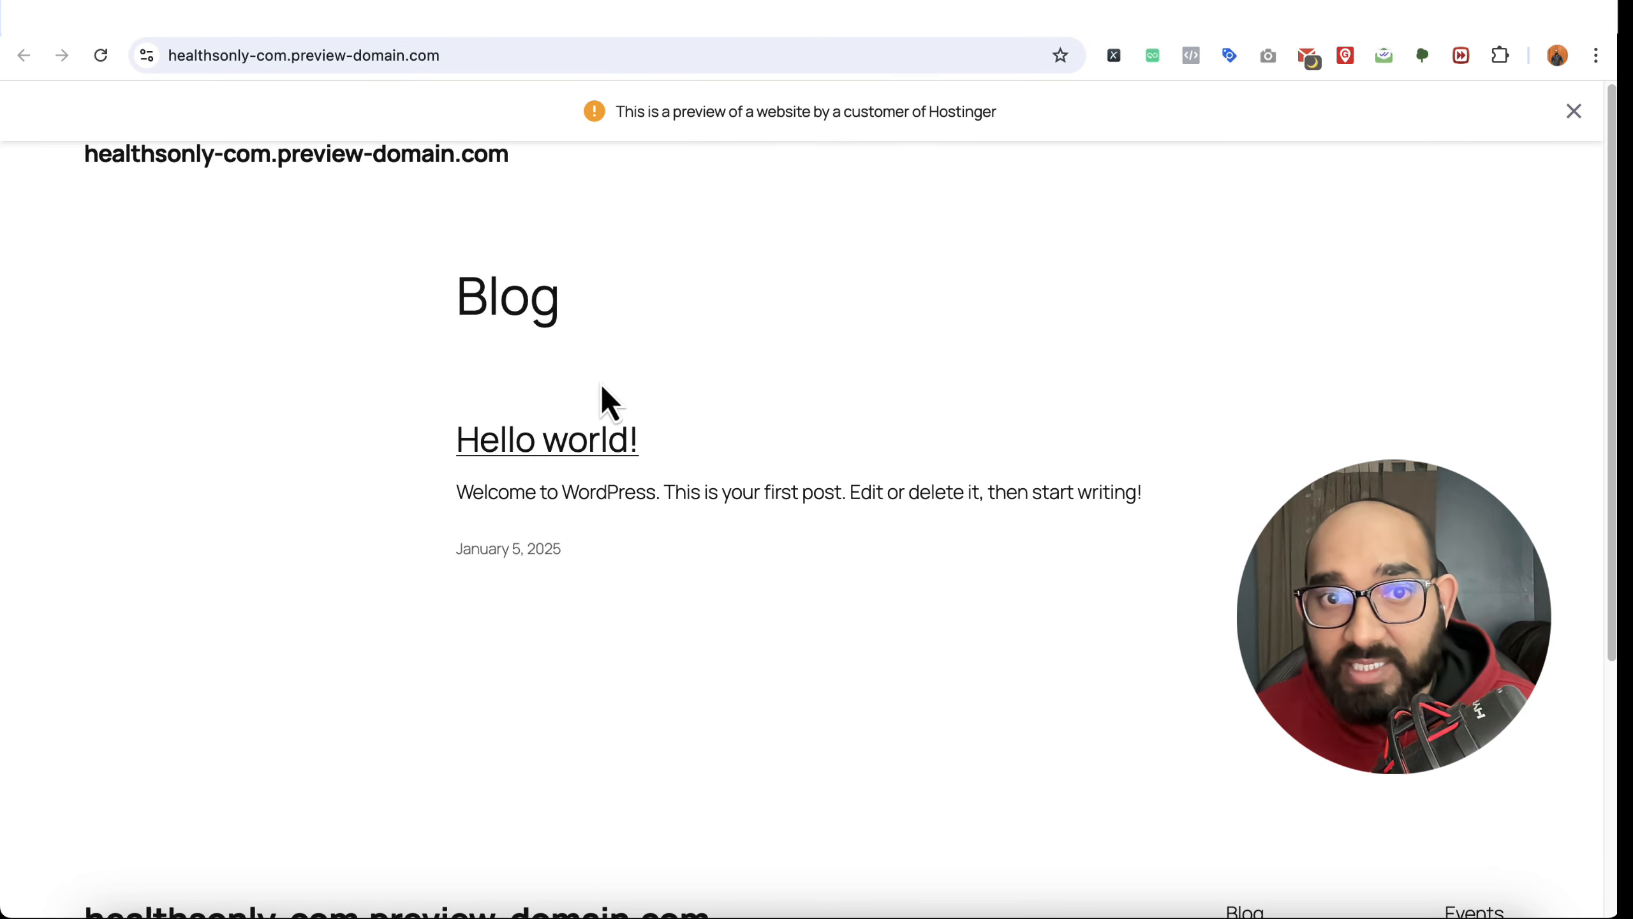
pyautogui.click(551, 24)
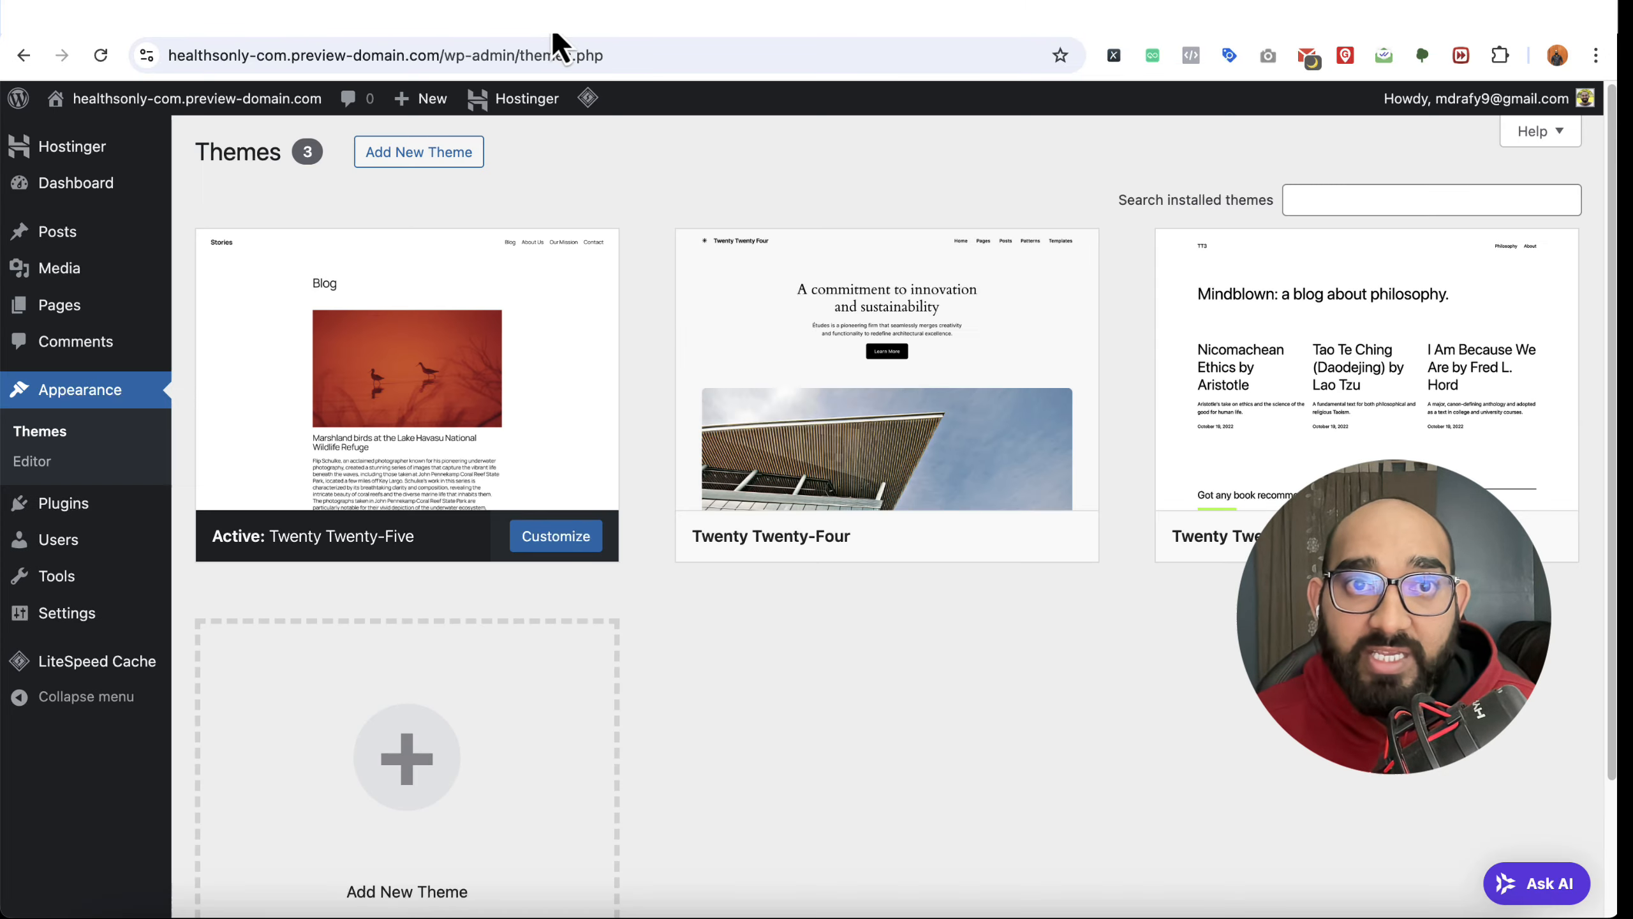
# Step: Add a new theme: install Astra from the popular themes and activate it
pyautogui.click(402, 160)
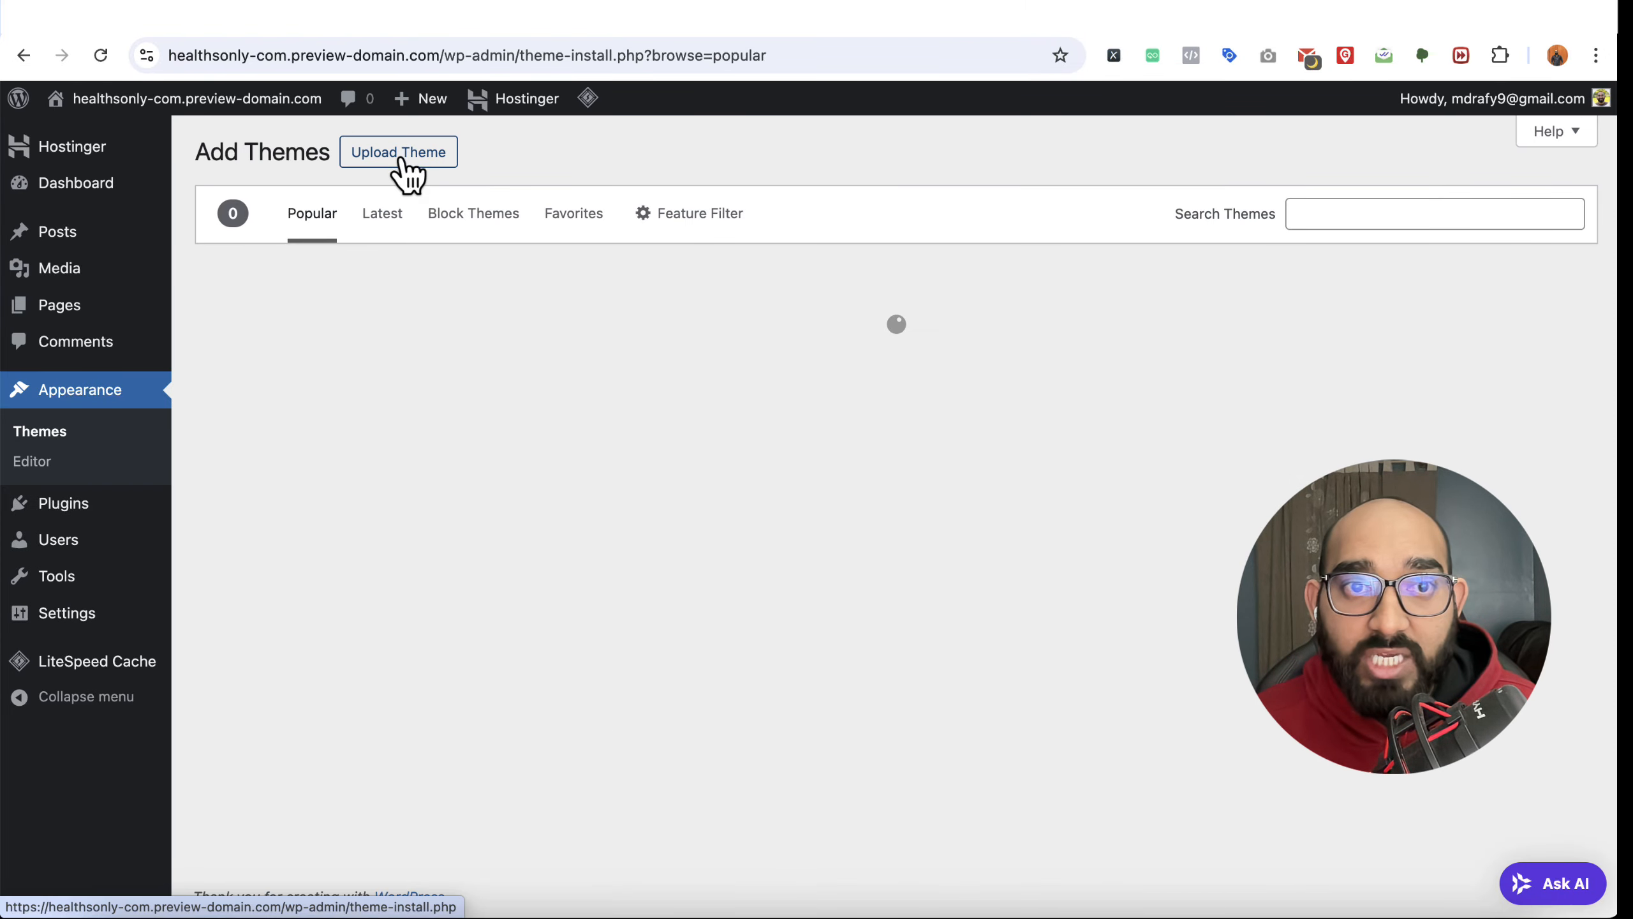
pyautogui.scroll(-5, 809, 540)
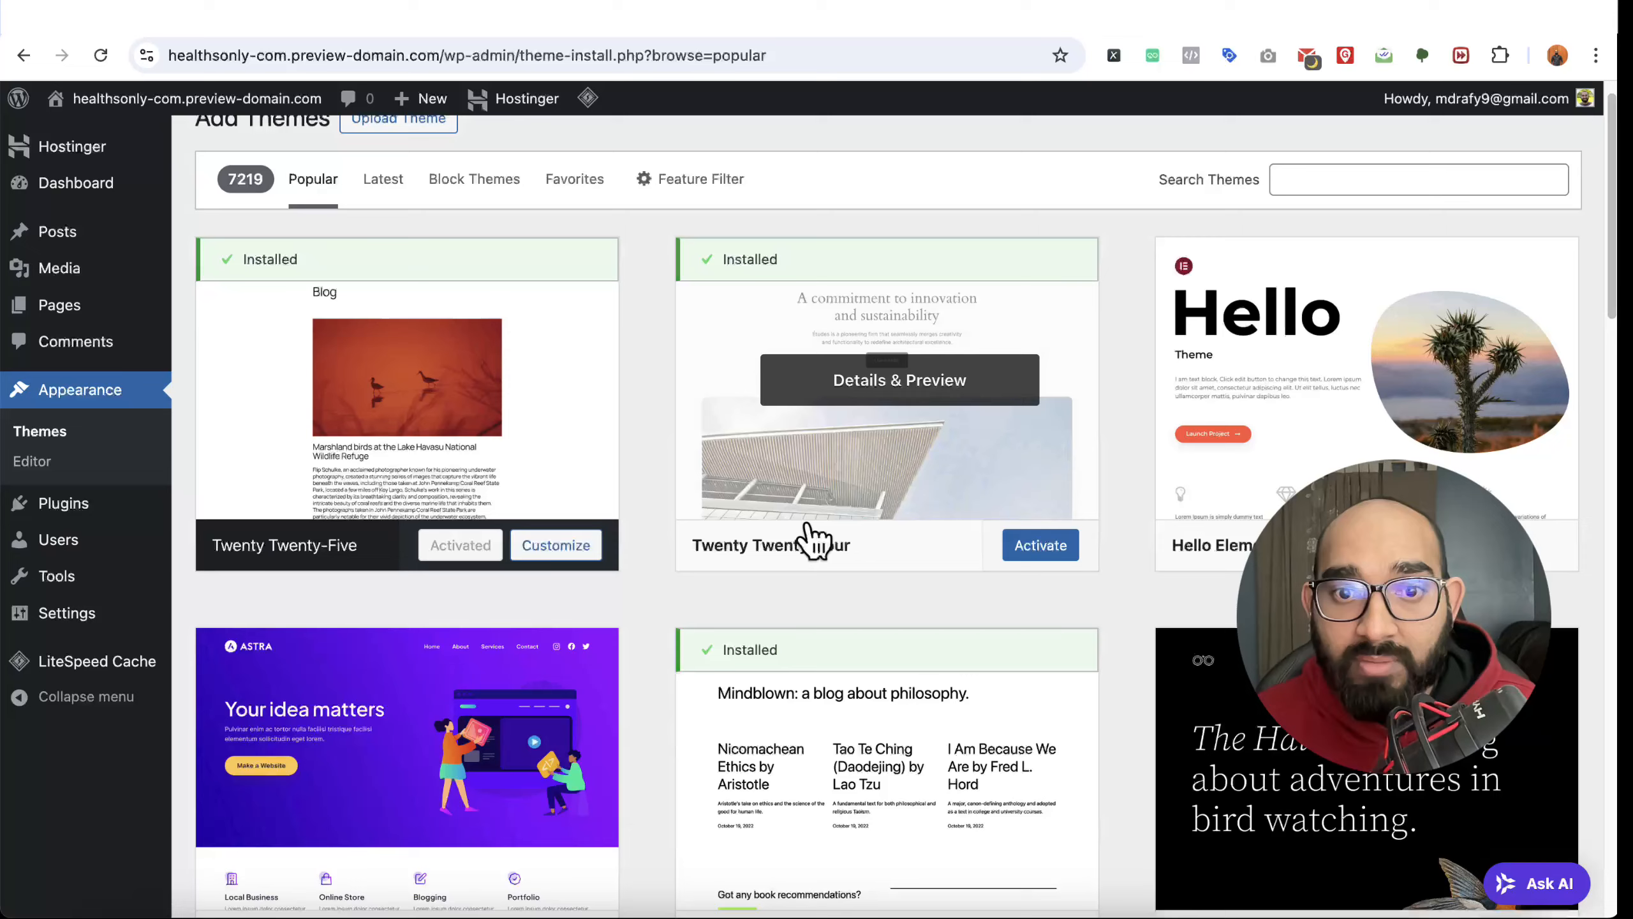
pyautogui.click(475, 767)
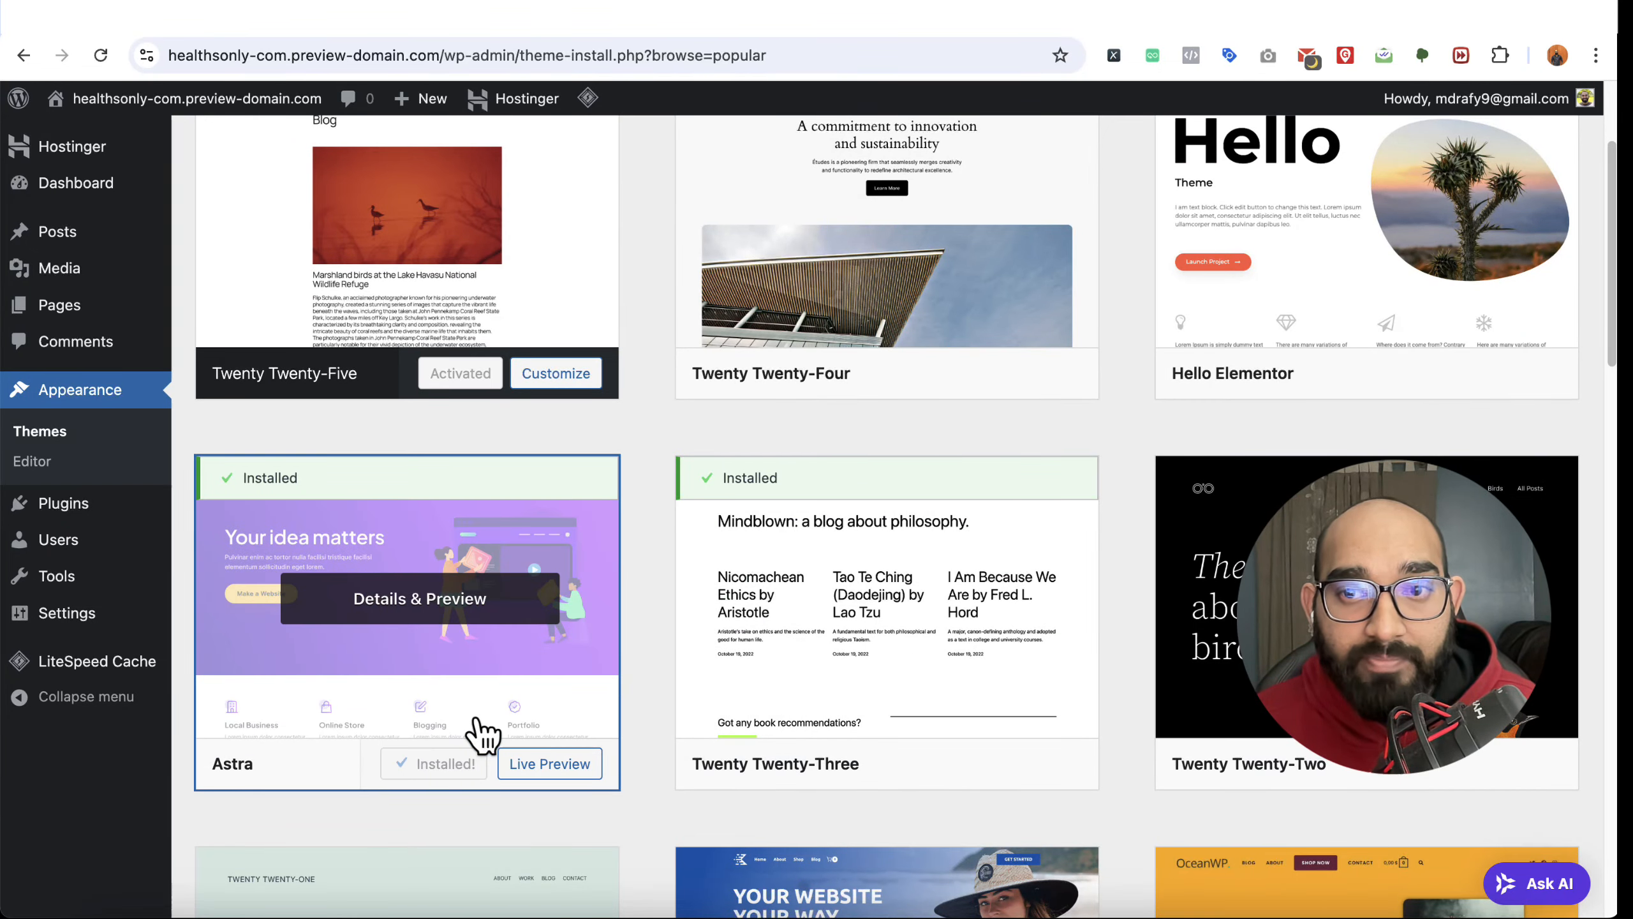
pyautogui.click(443, 767)
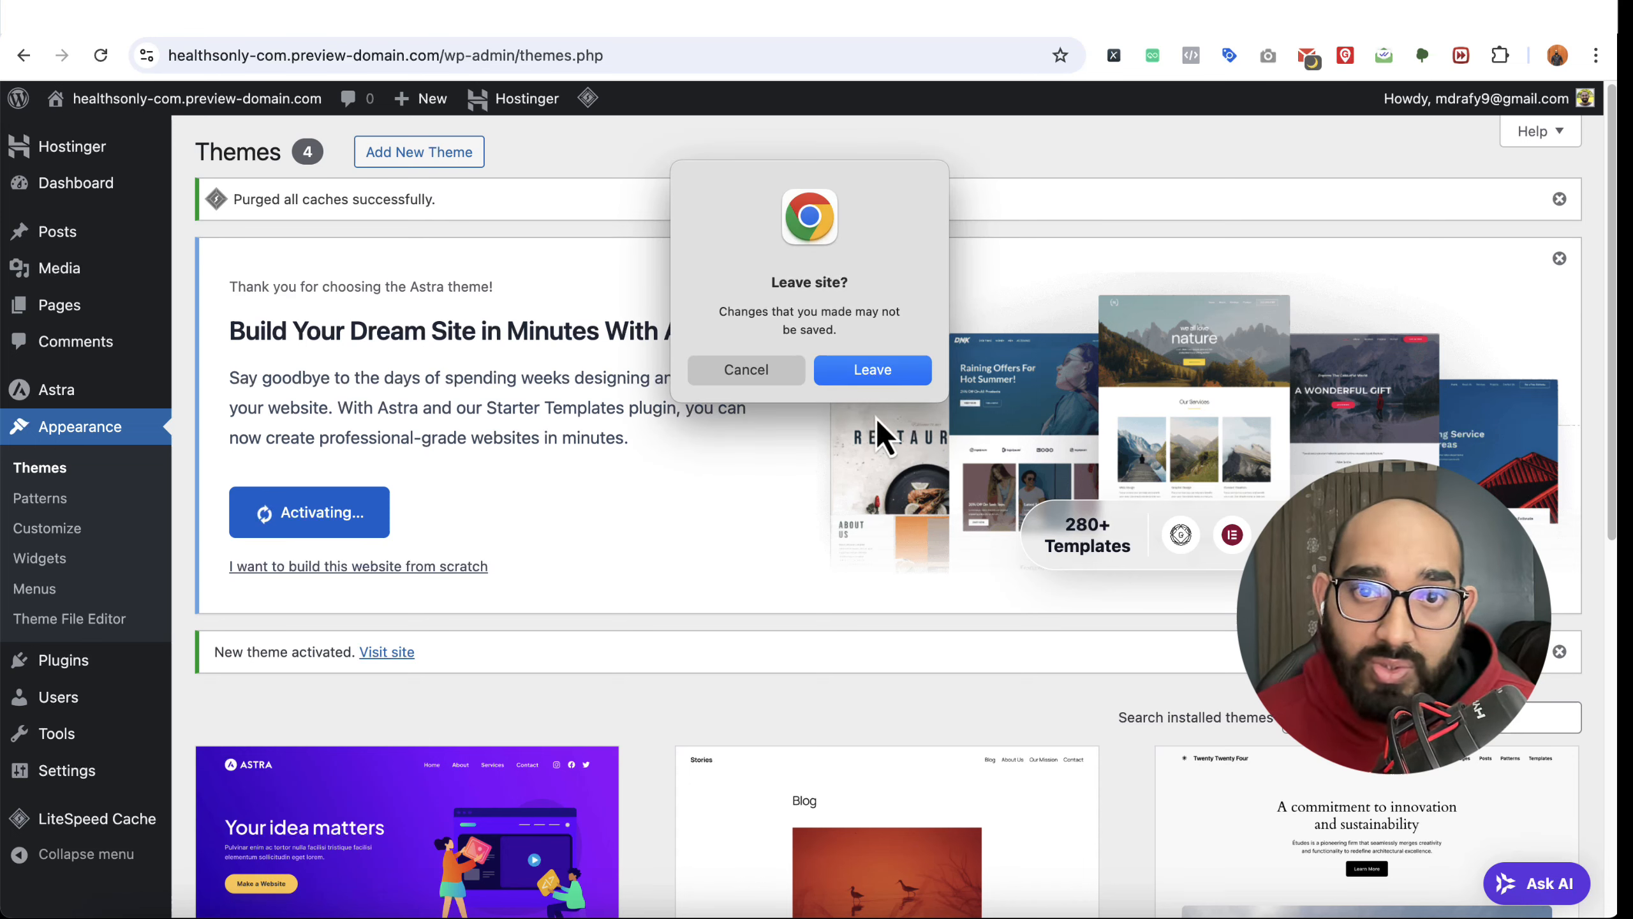
# Step: Enter the Starter Templates setup, choose to build with classic starter templates and select Elementor as the page builder
pyautogui.click(881, 372)
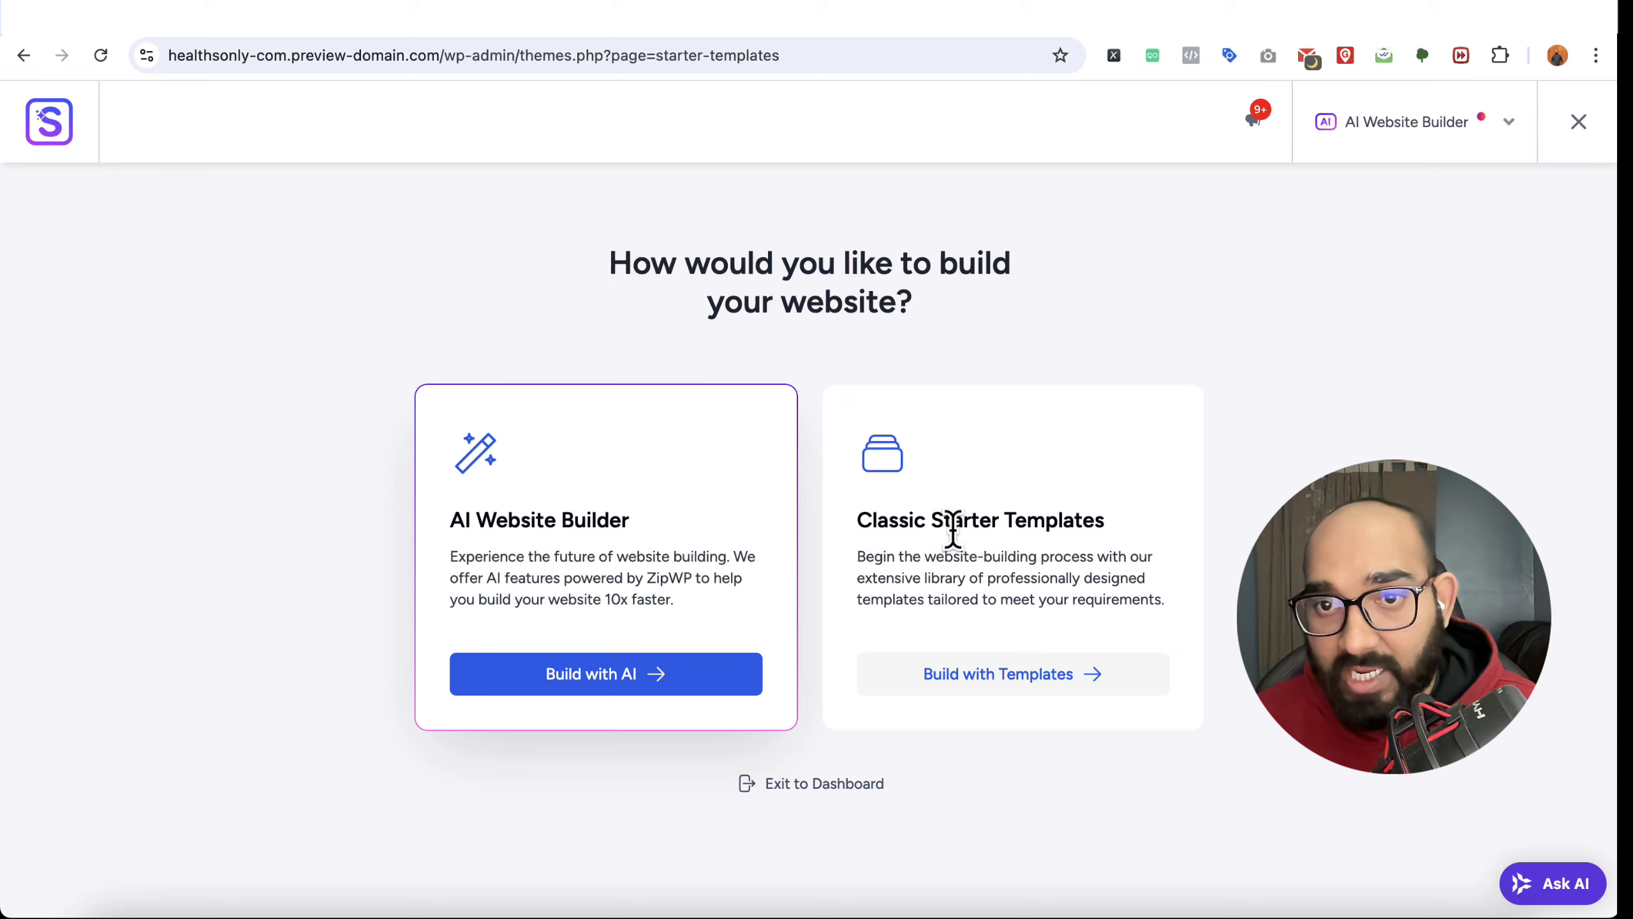
pyautogui.click(993, 683)
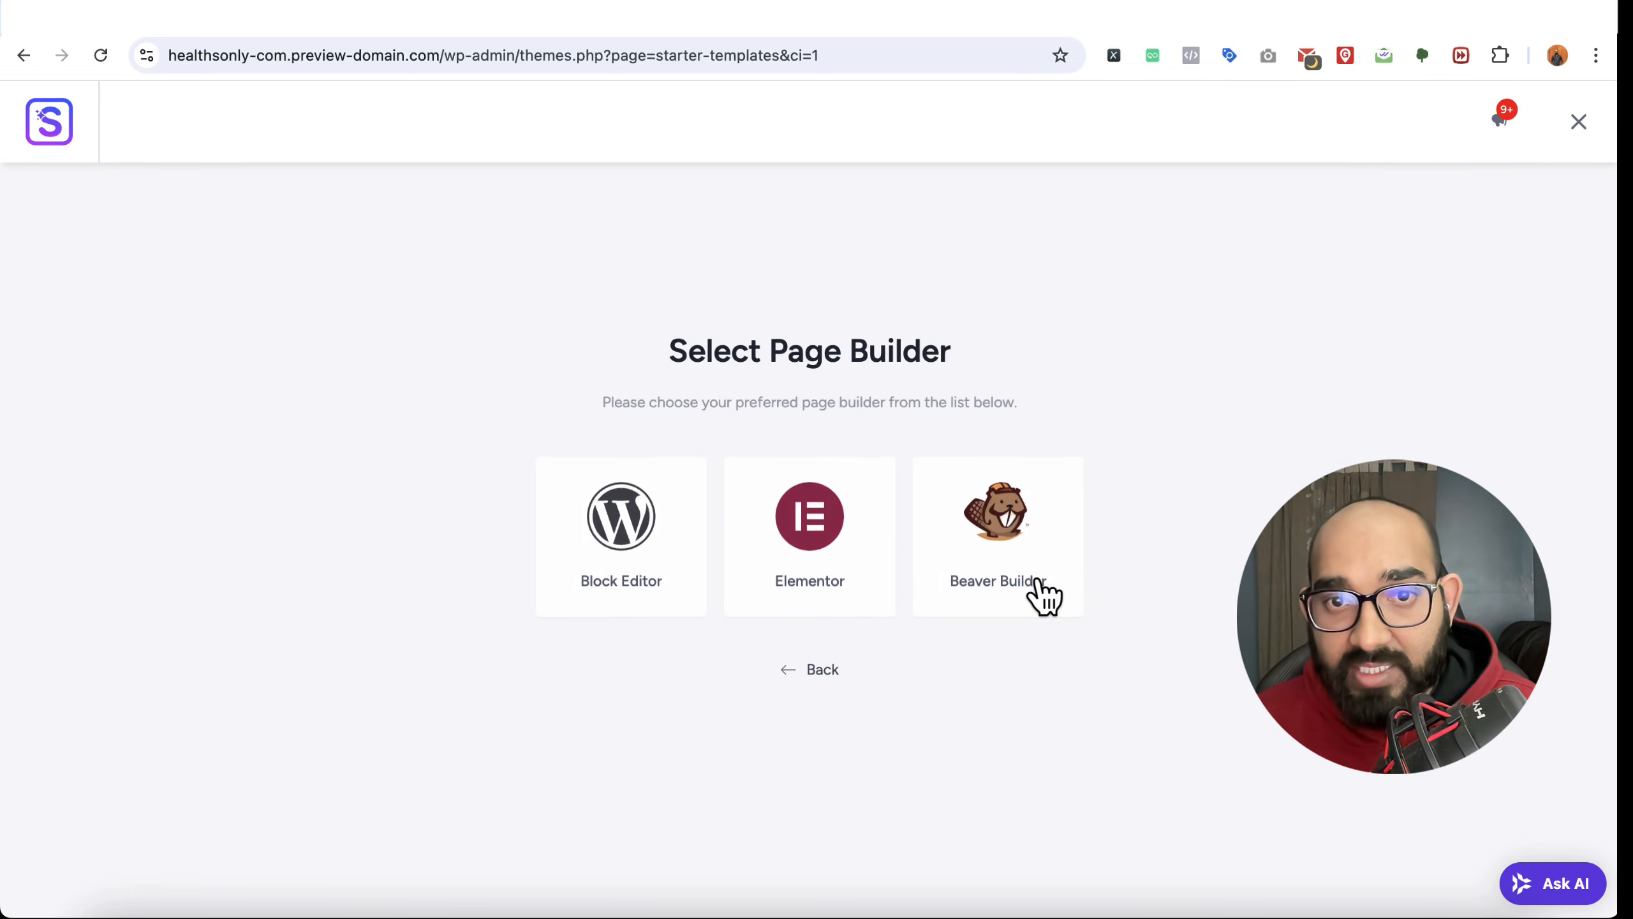
pyautogui.click(840, 573)
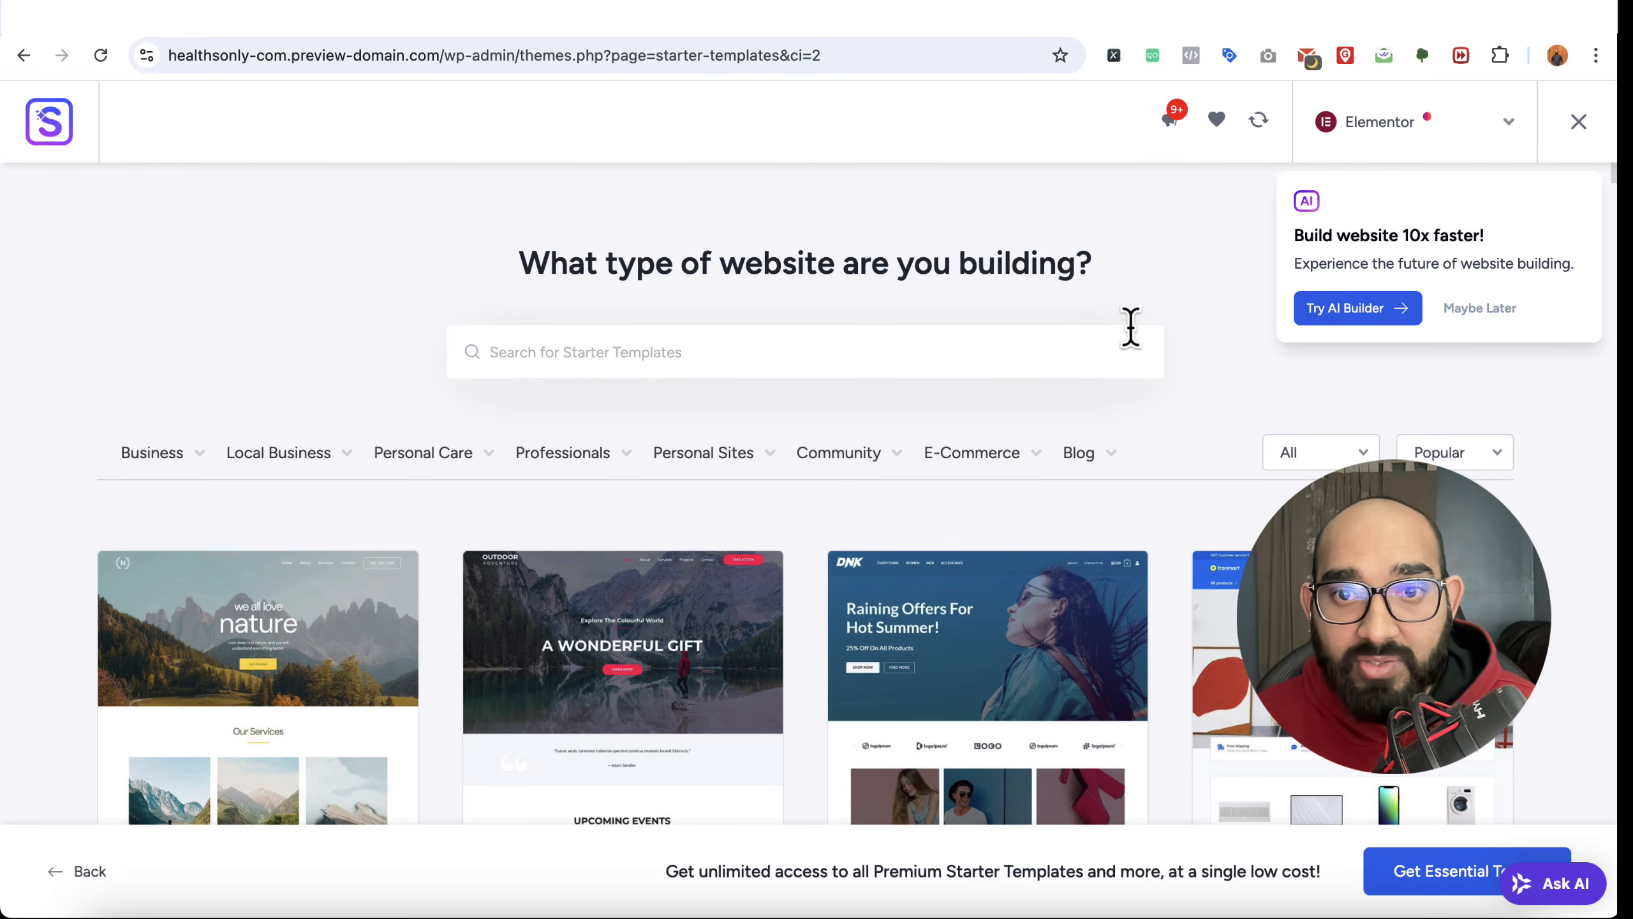
# Step: Choose the Love Nature starter template and continue with its original logo, font pair and color palette
pyautogui.scroll(-4, 631, 492)
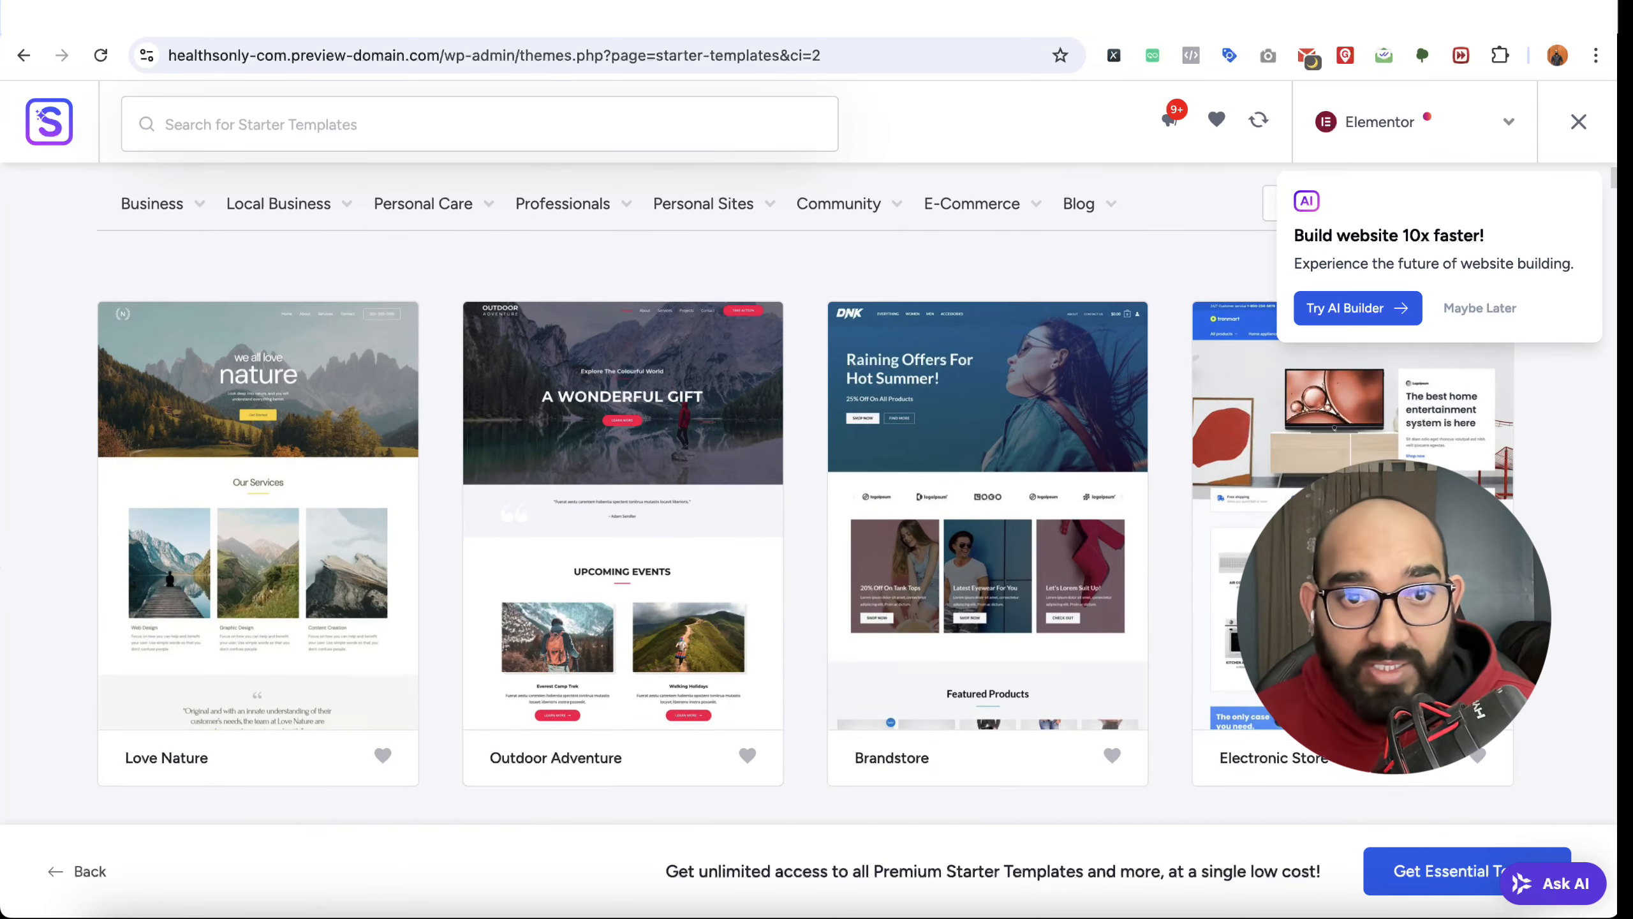
pyautogui.scroll(-1, 875, 463)
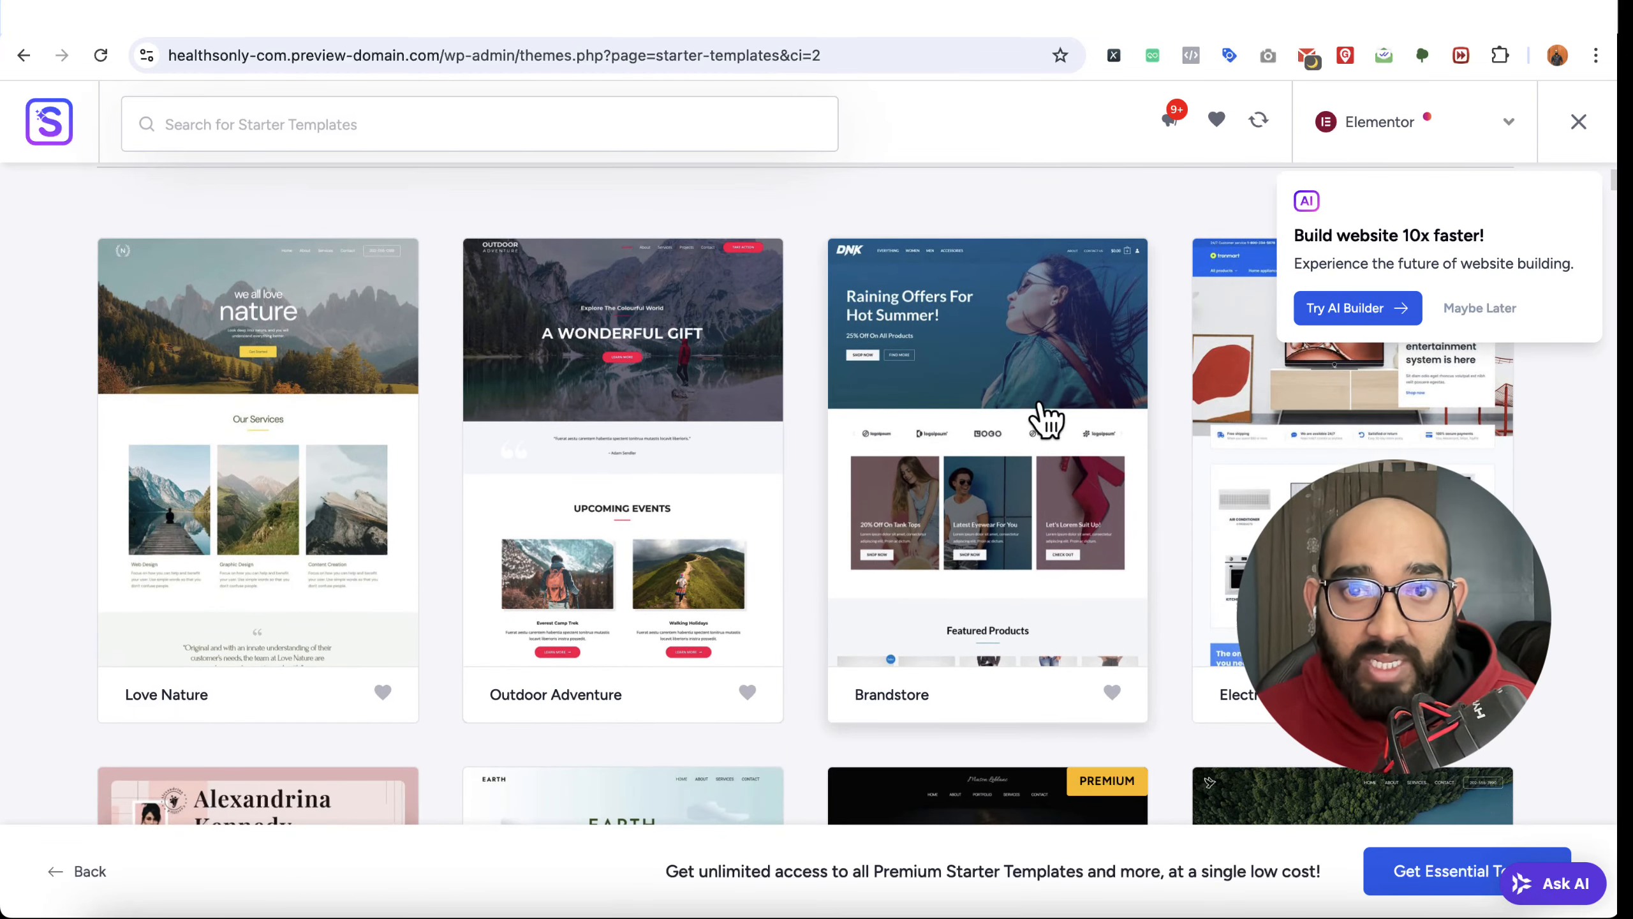
pyautogui.click(255, 427)
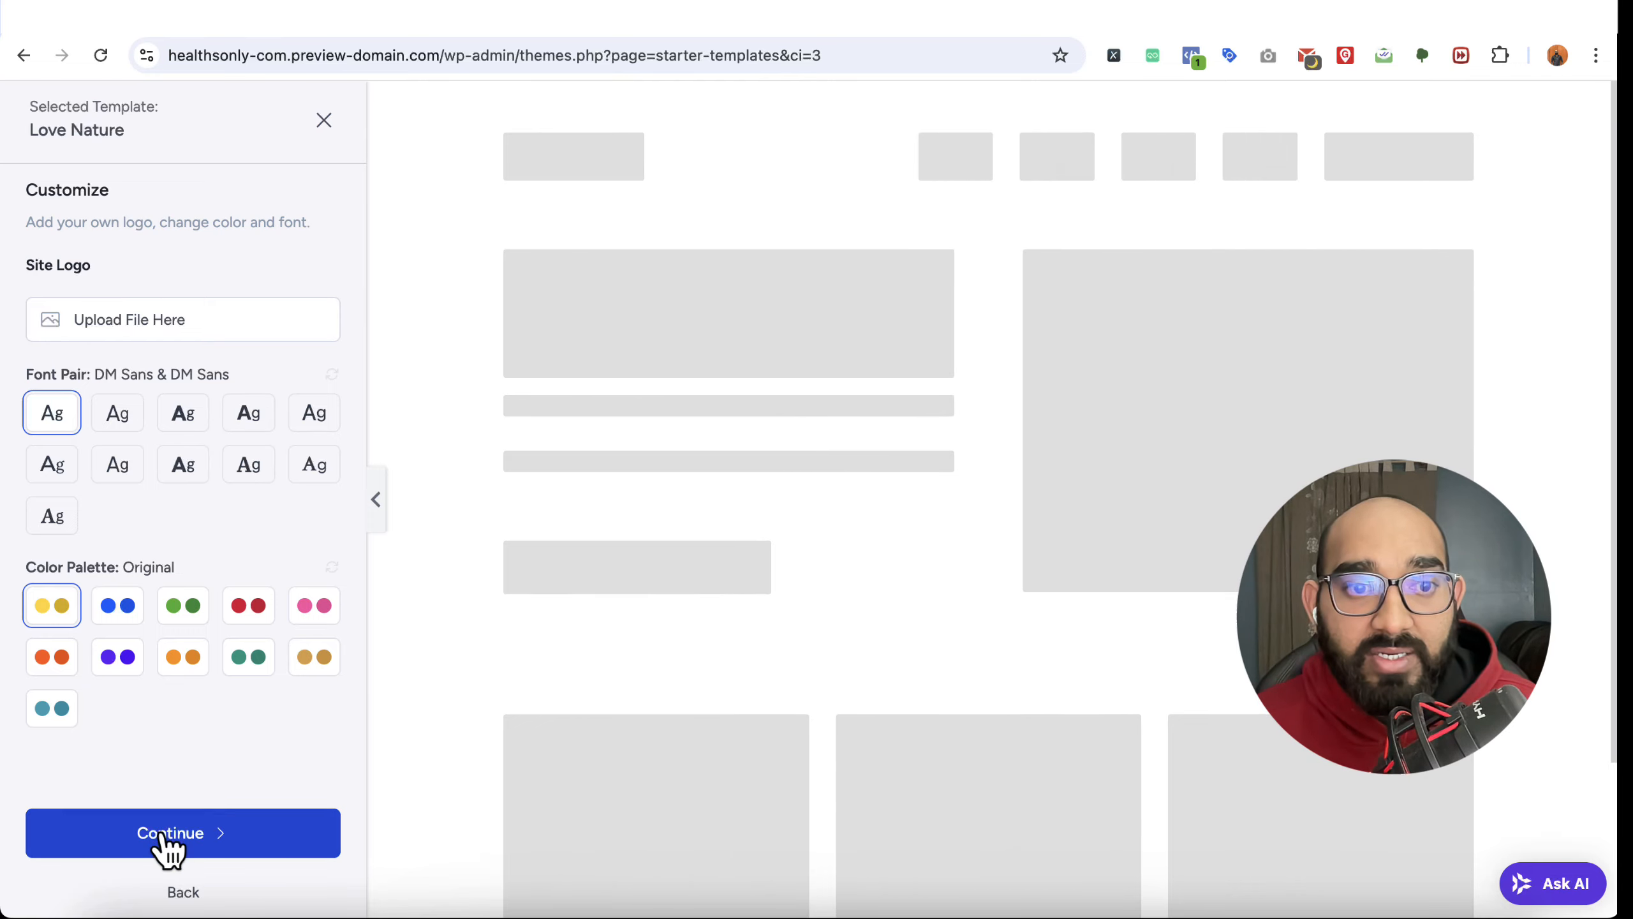
pyautogui.click(168, 836)
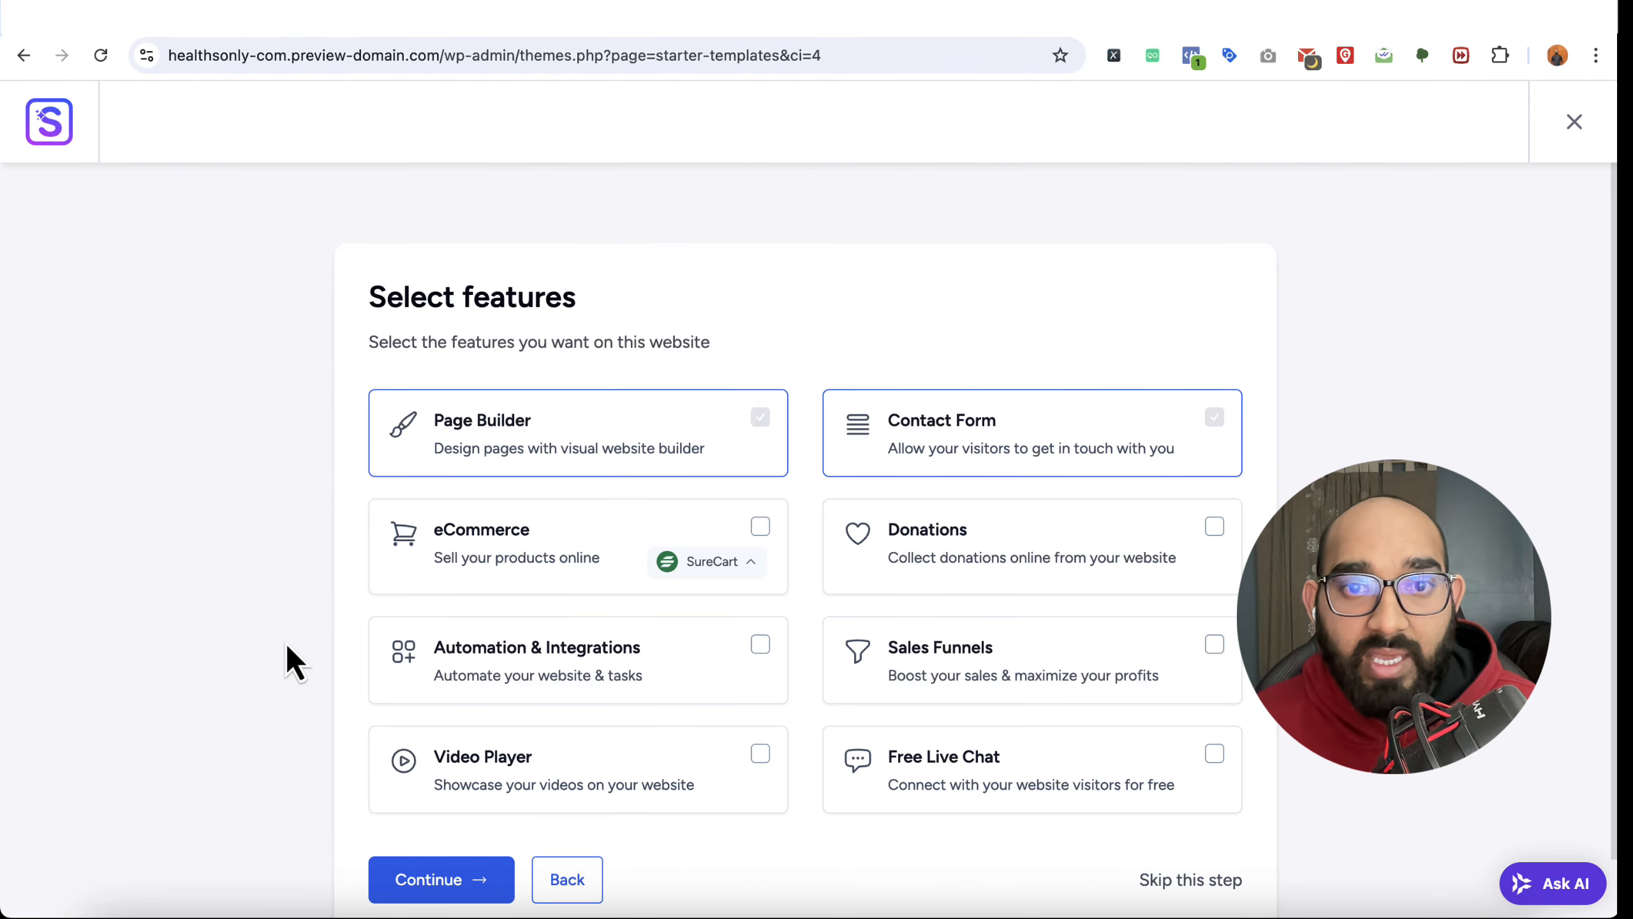
# Step: Skip the optional features, accept that site settings will be overwritten and submit the form to build the website
pyautogui.scroll(-2, 251, 791)
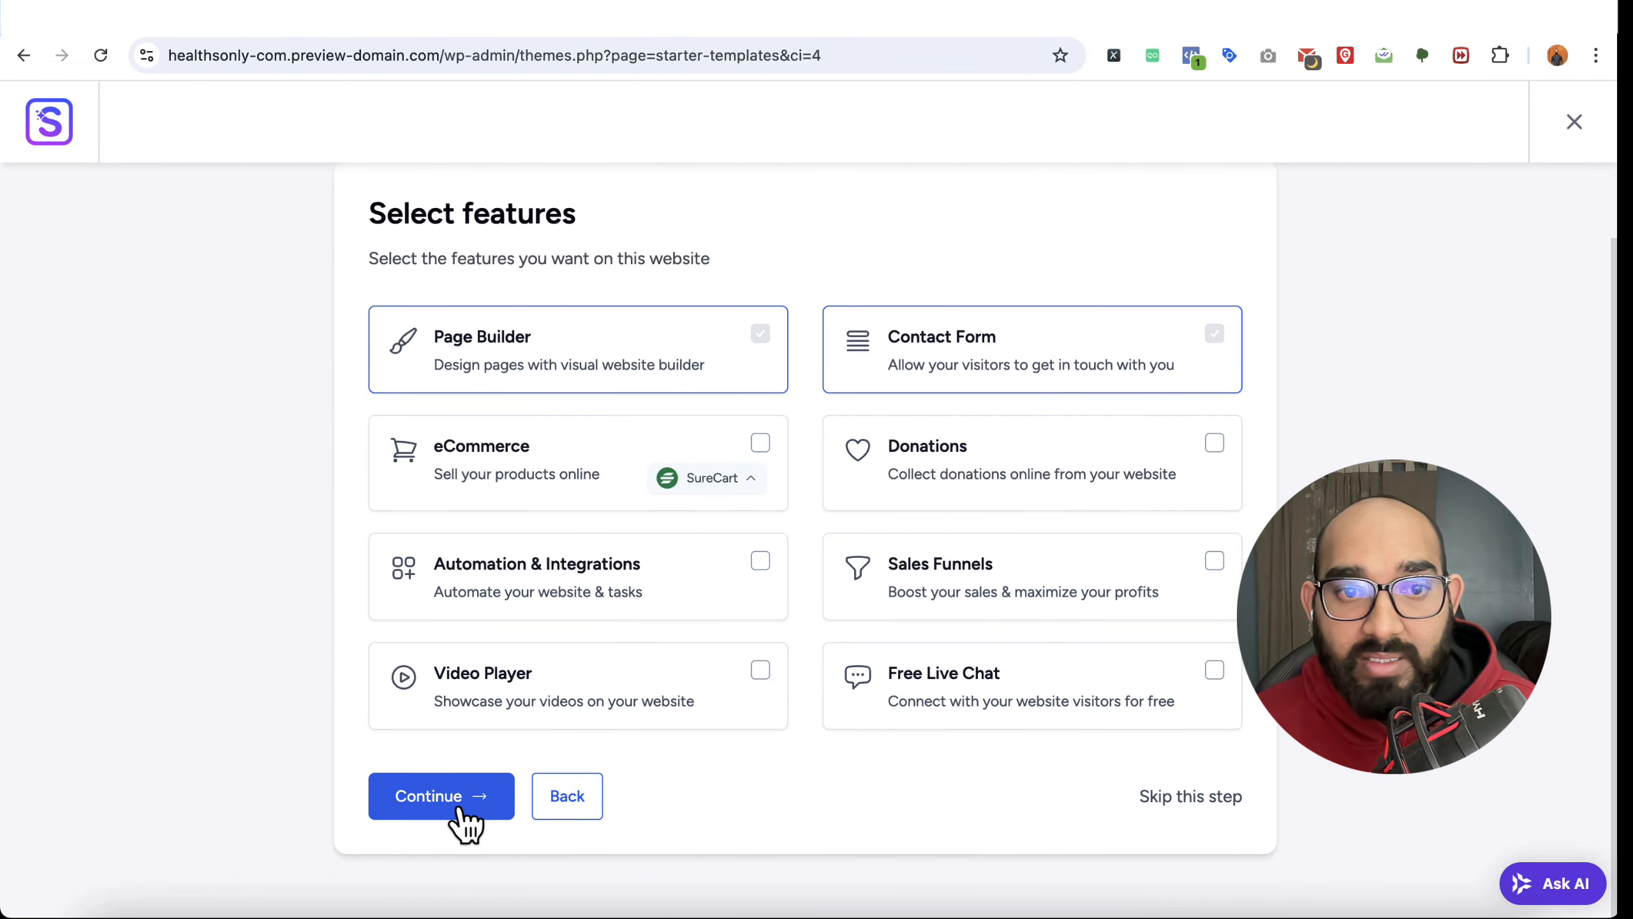
pyautogui.click(1207, 798)
pyautogui.scroll(-3, 683, 604)
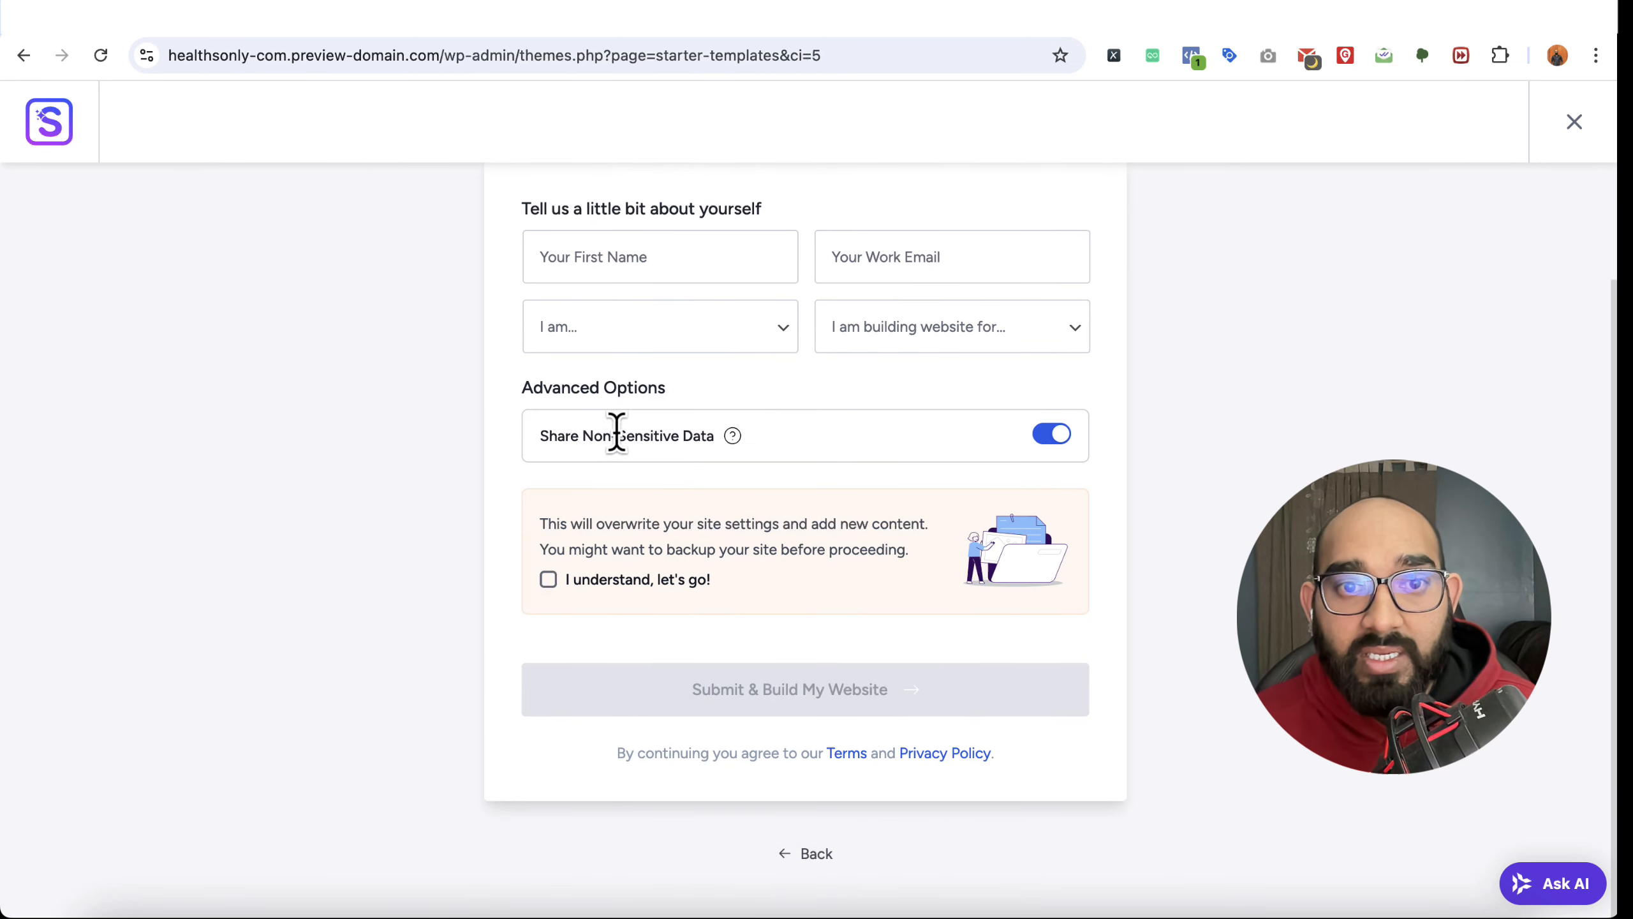
pyautogui.click(629, 590)
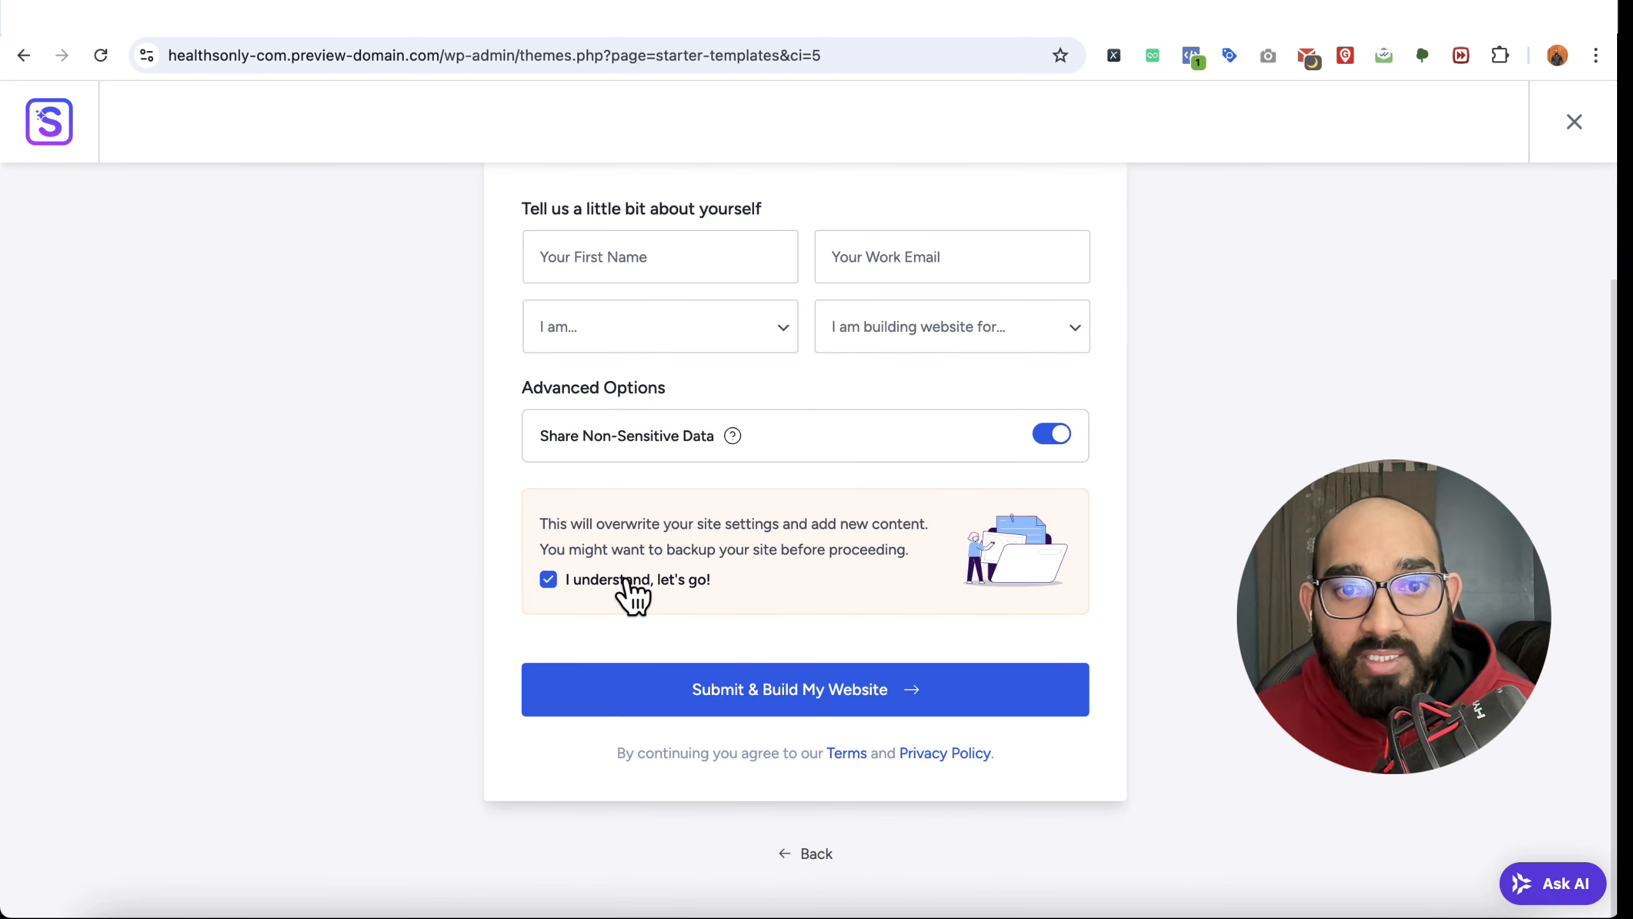
pyautogui.click(771, 701)
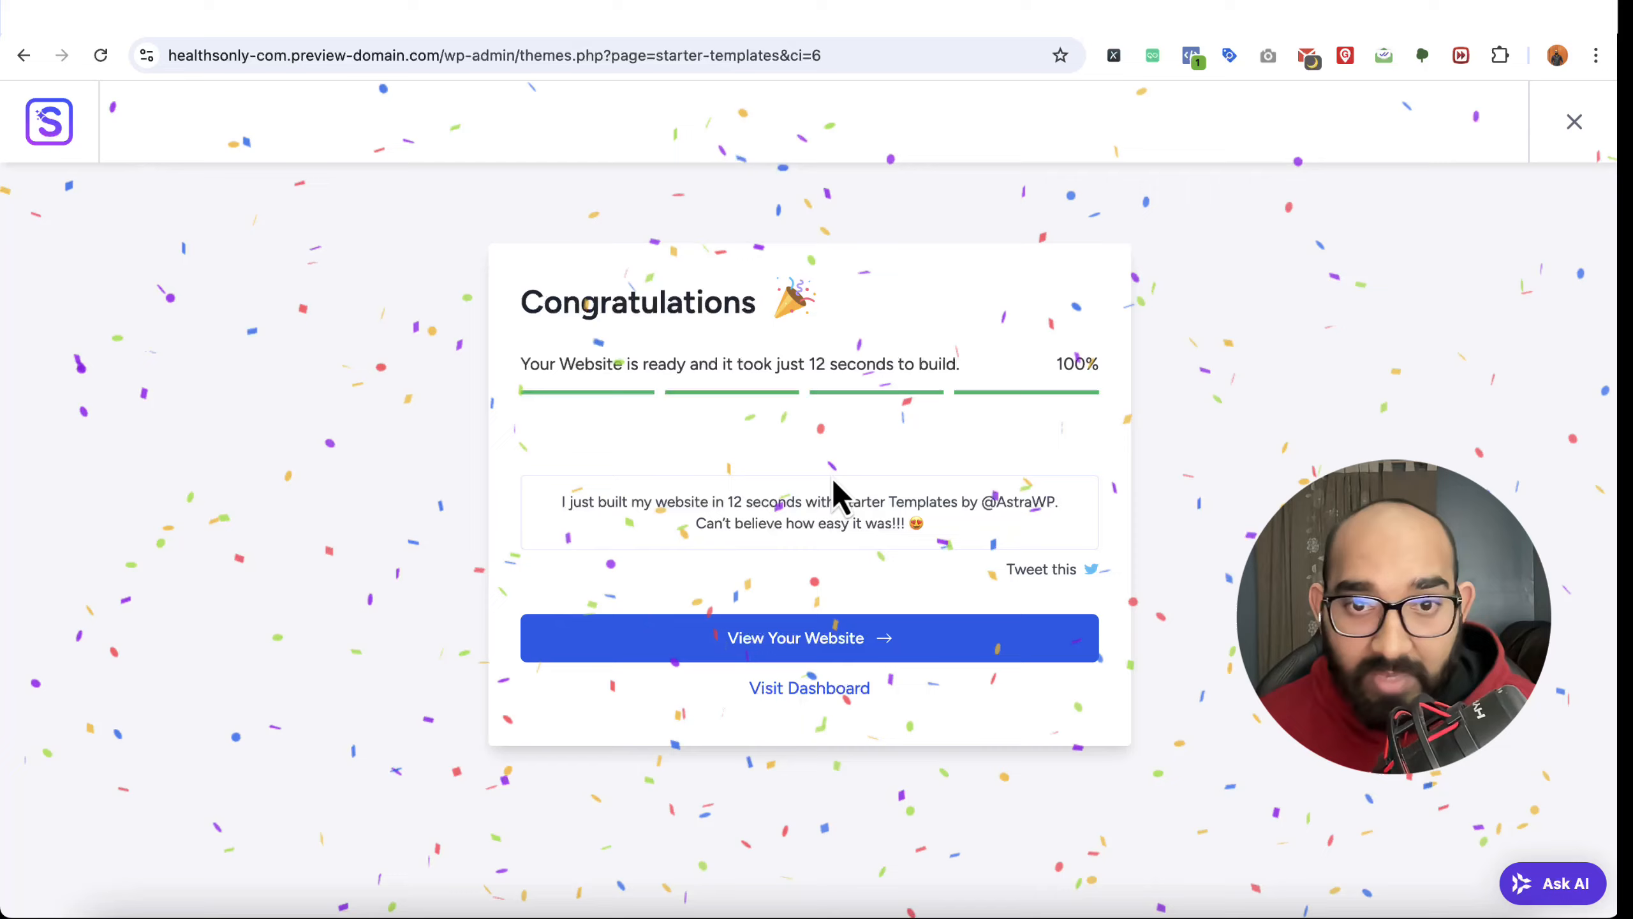
# Step: View the newly built website and look through its home page from the hero section down to the footer
pyautogui.click(787, 652)
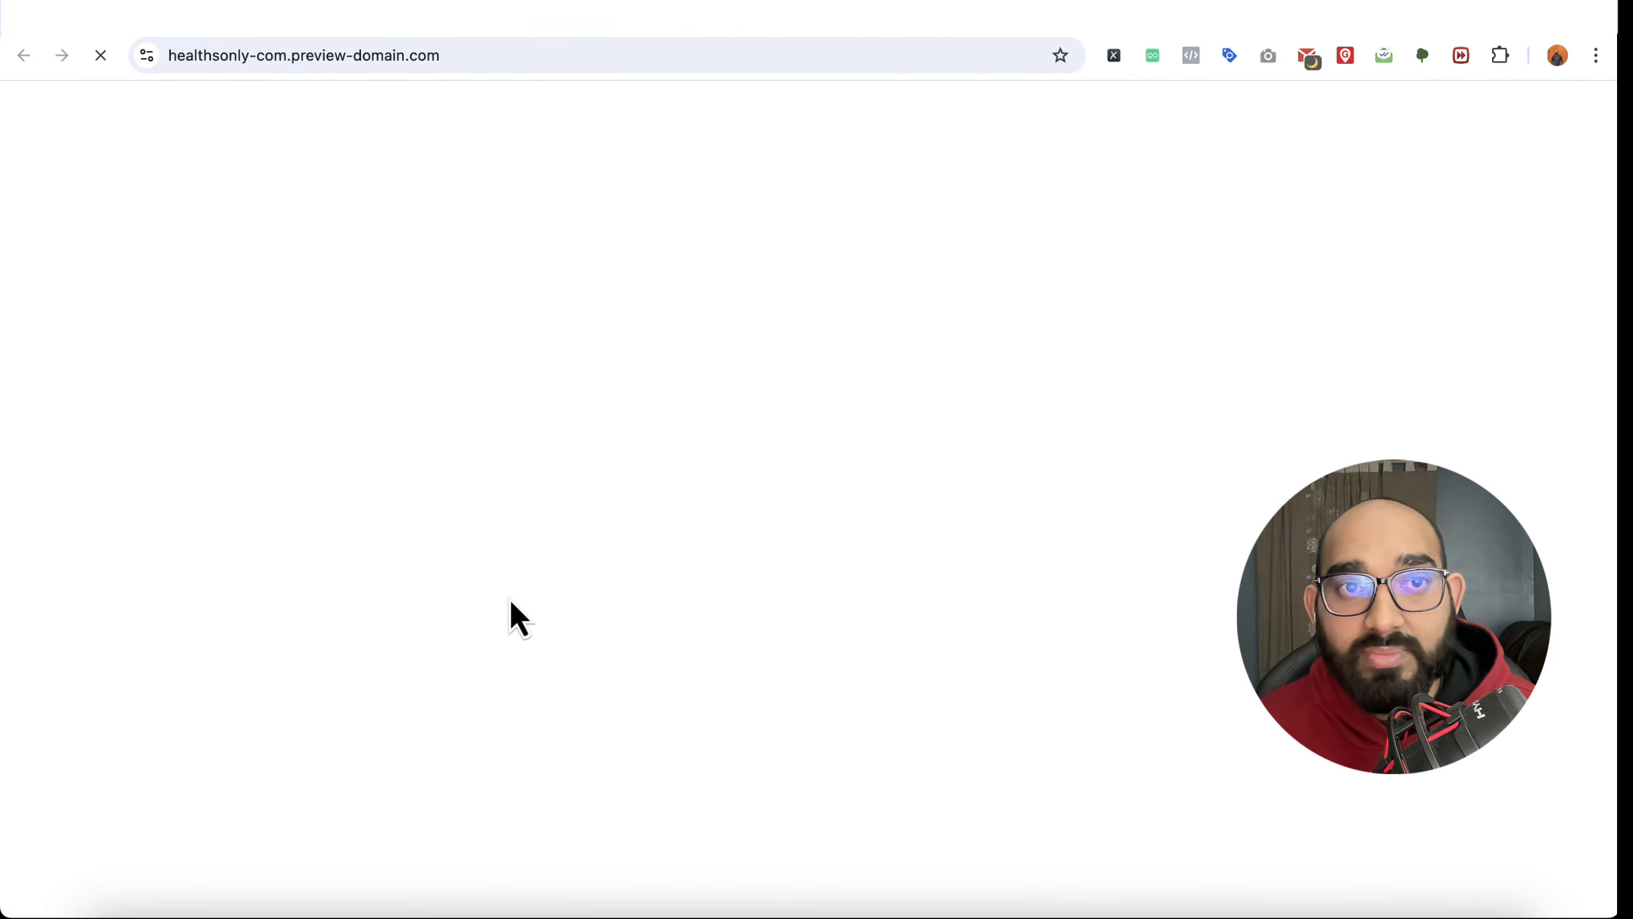
pyautogui.scroll(-15, 571, 448)
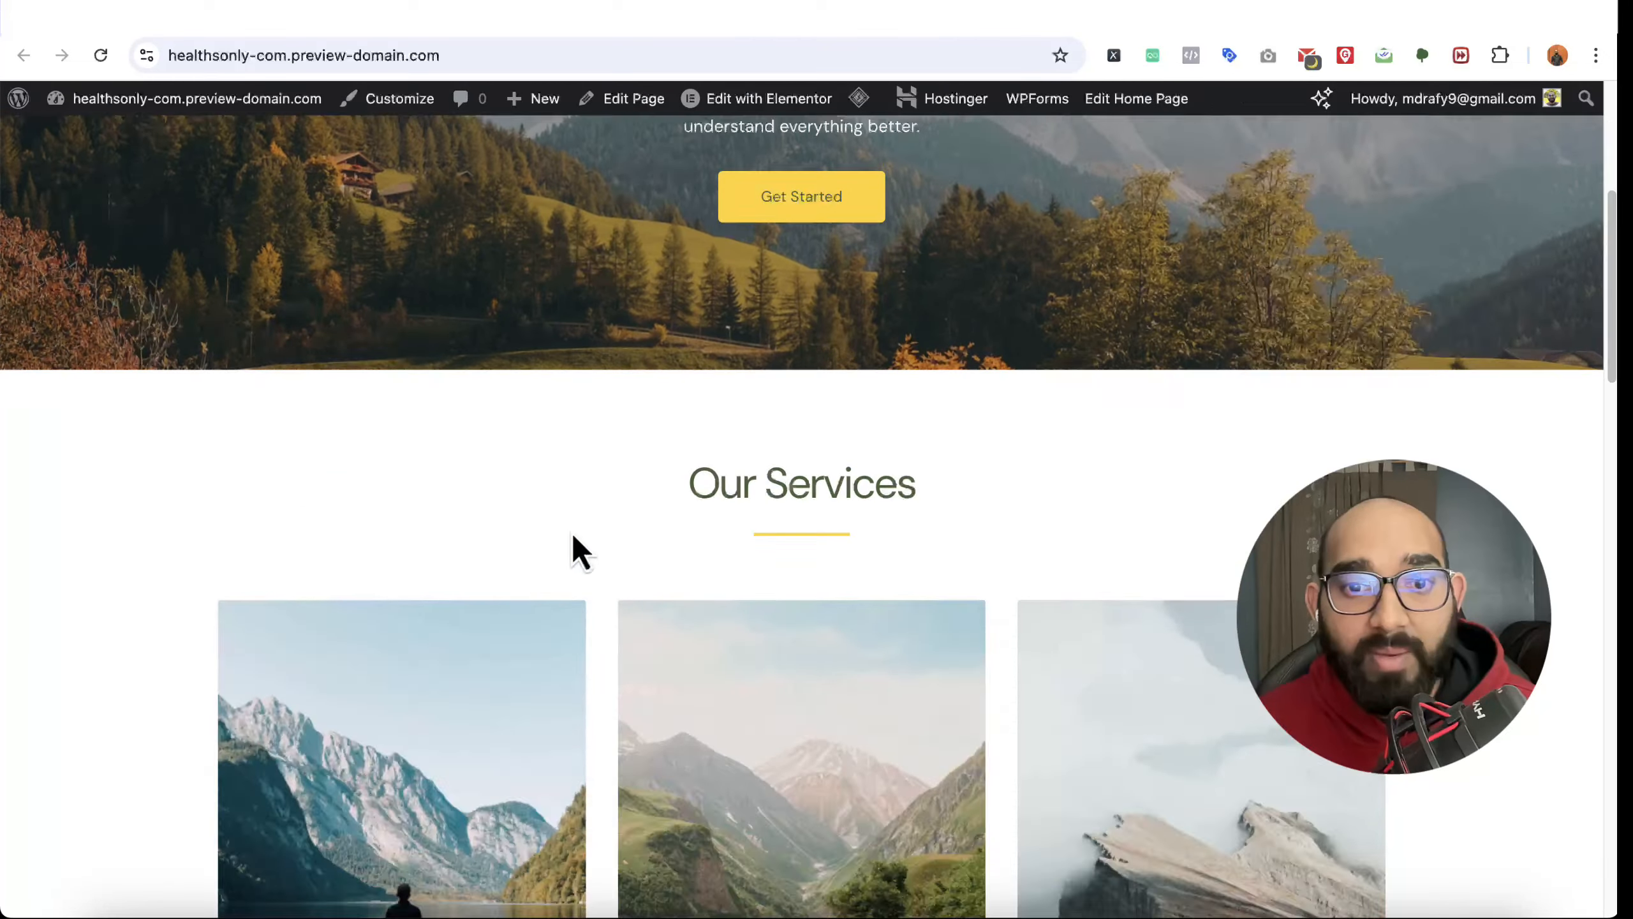
pyautogui.scroll(-7, 180, 583)
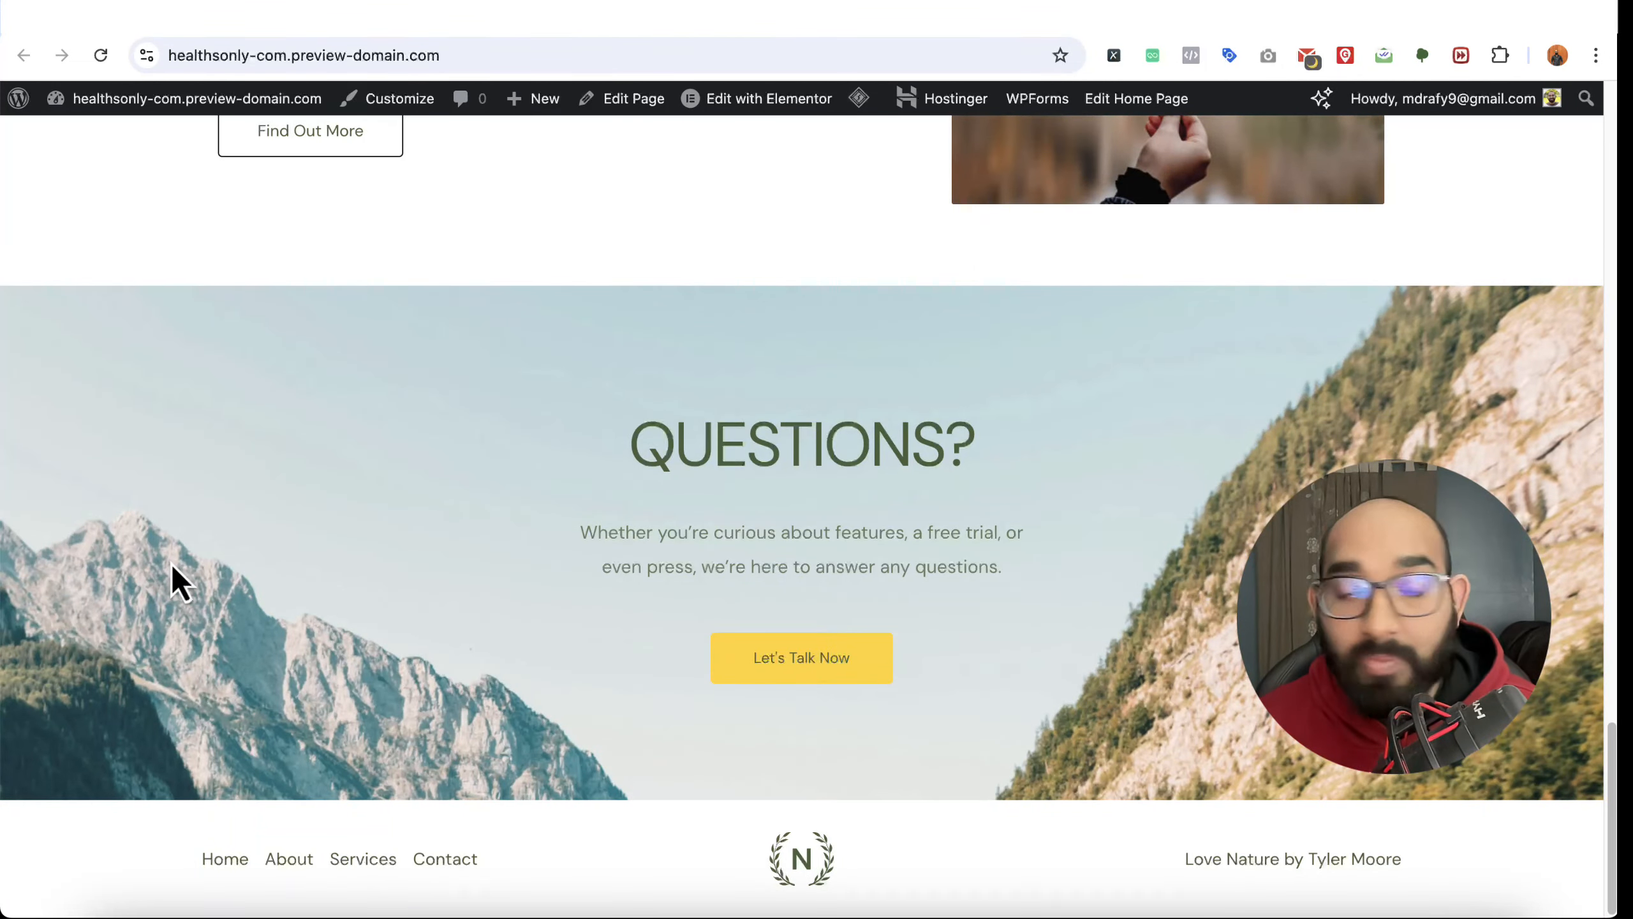
pyautogui.scroll(20, 582, 479)
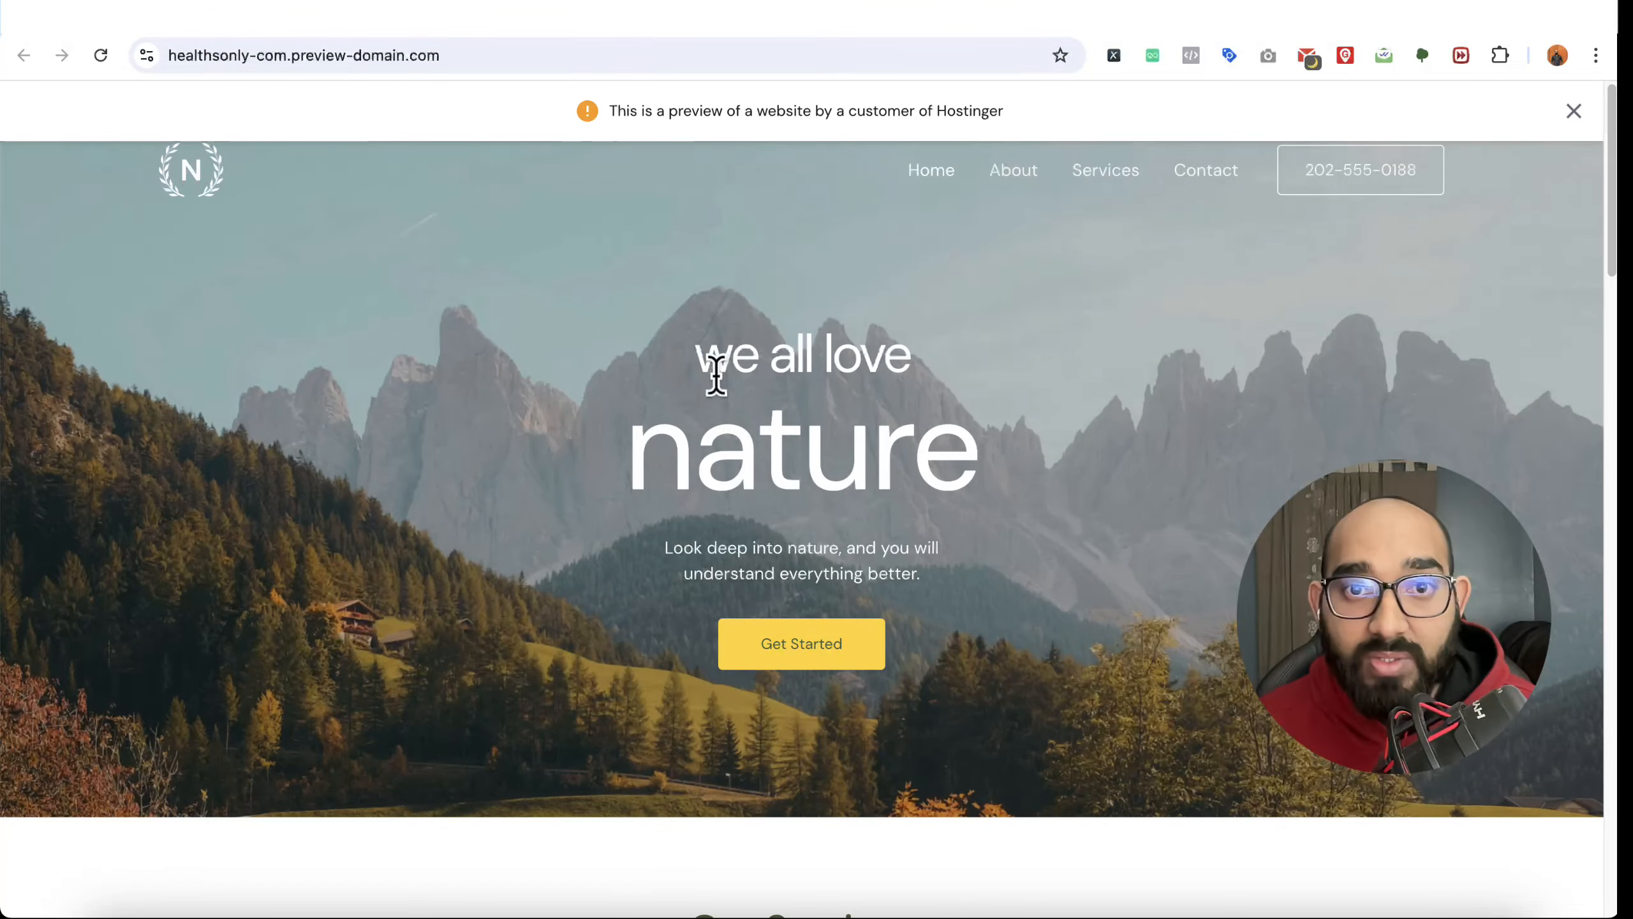
pyautogui.scroll(-11, 779, 279)
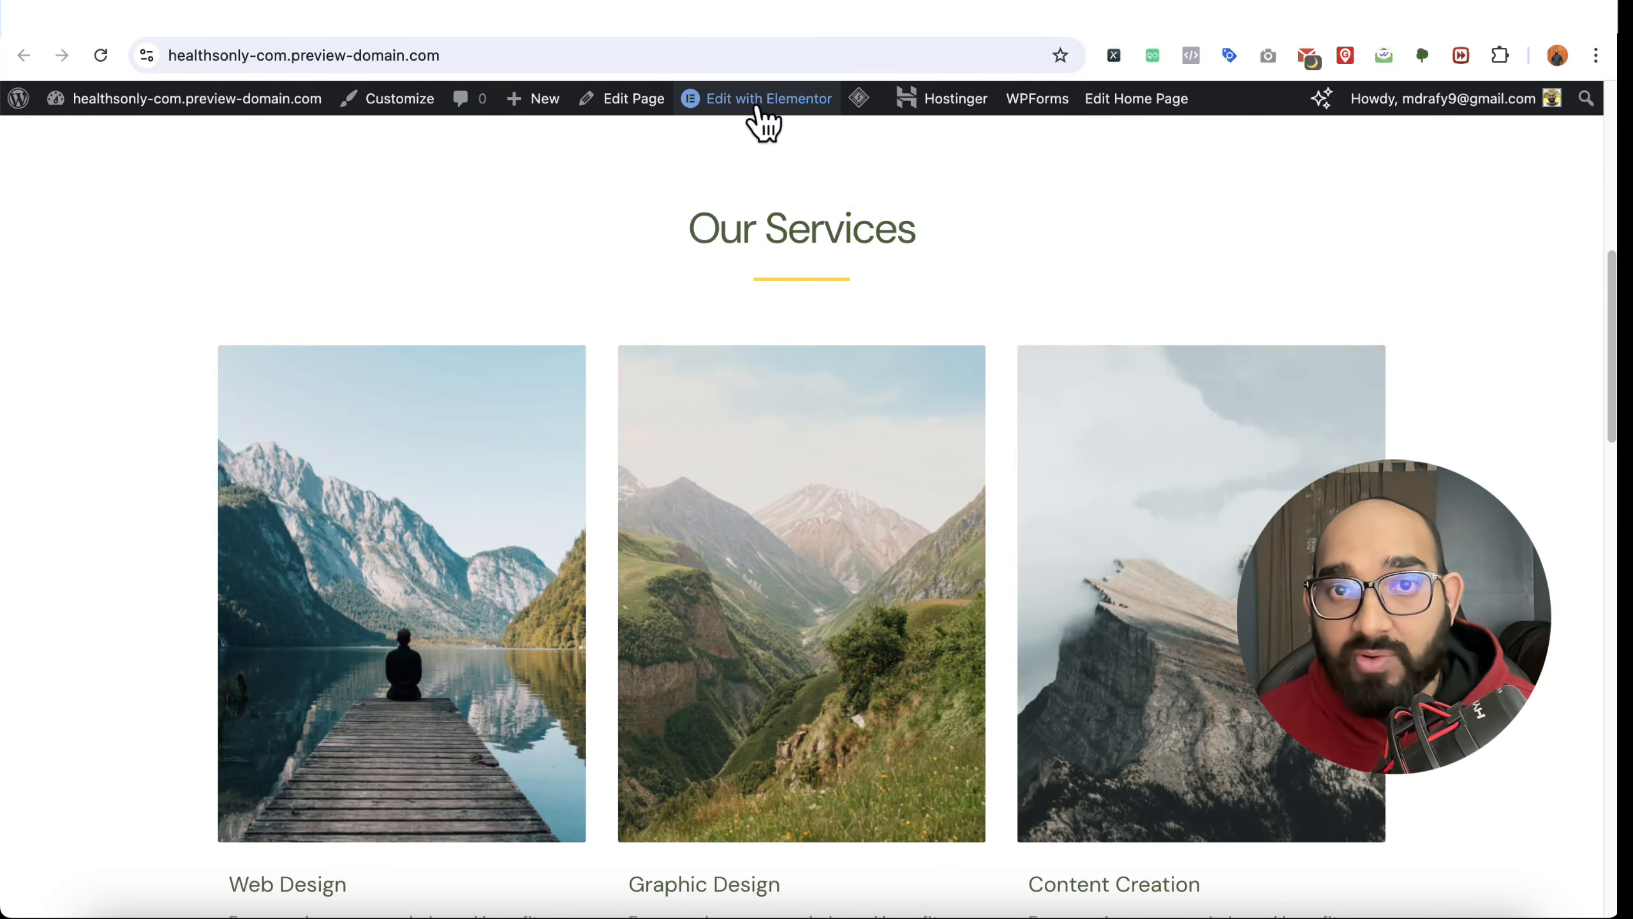
# Step: Edit the home page with Elementor, replace the hero heading "nature" with "beauty" and publish the change
pyautogui.click(775, 104)
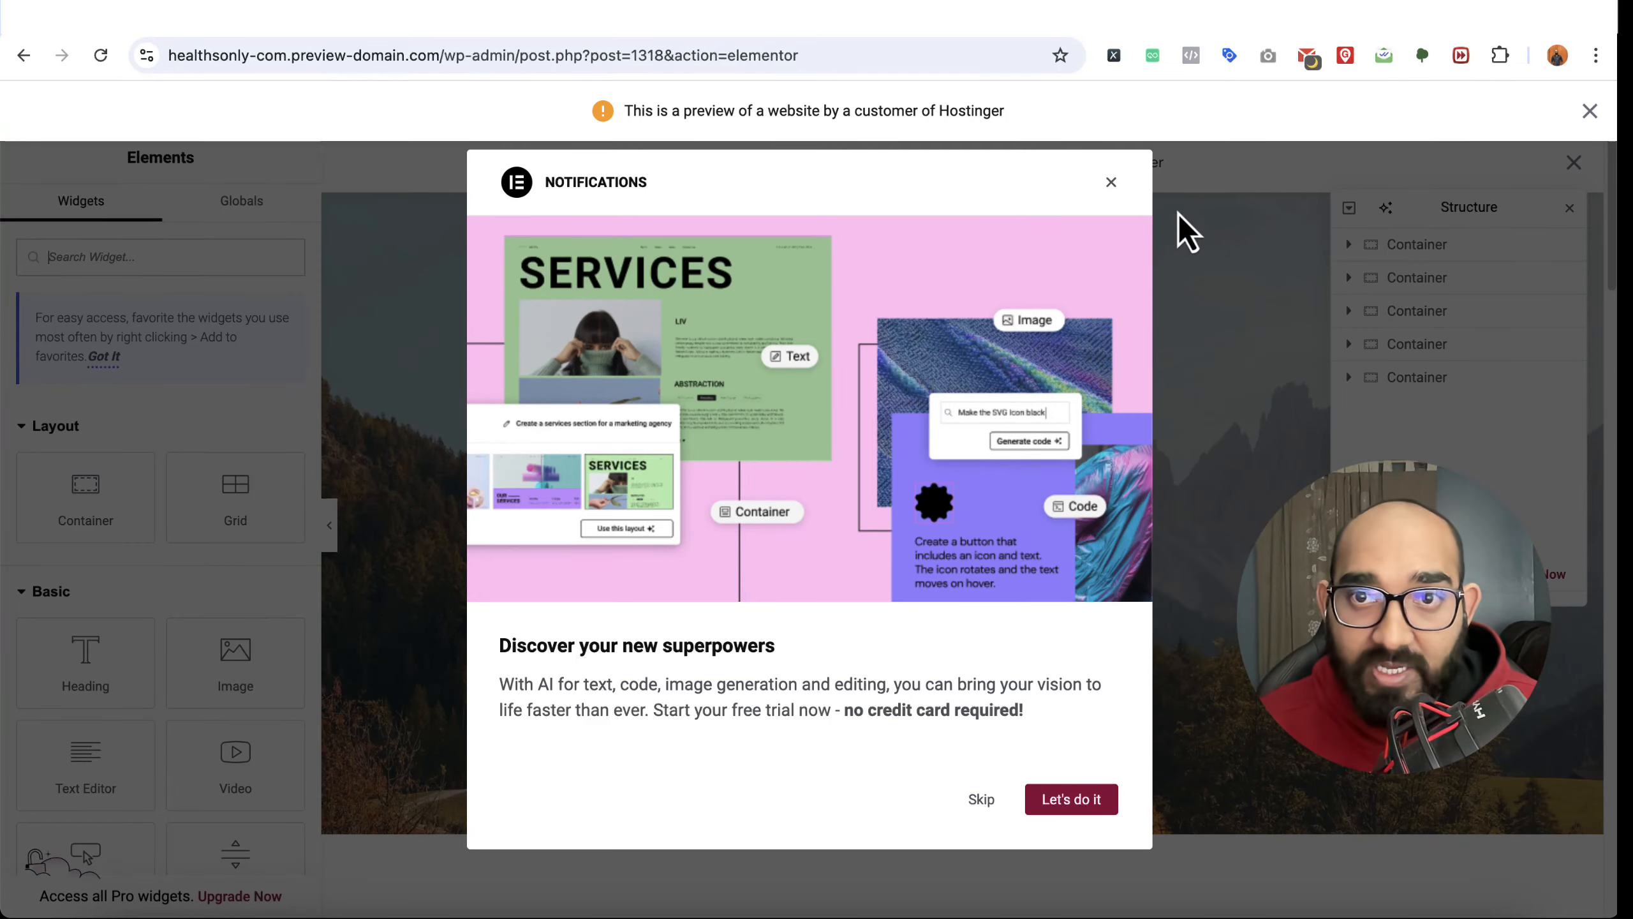
pyautogui.click(1173, 212)
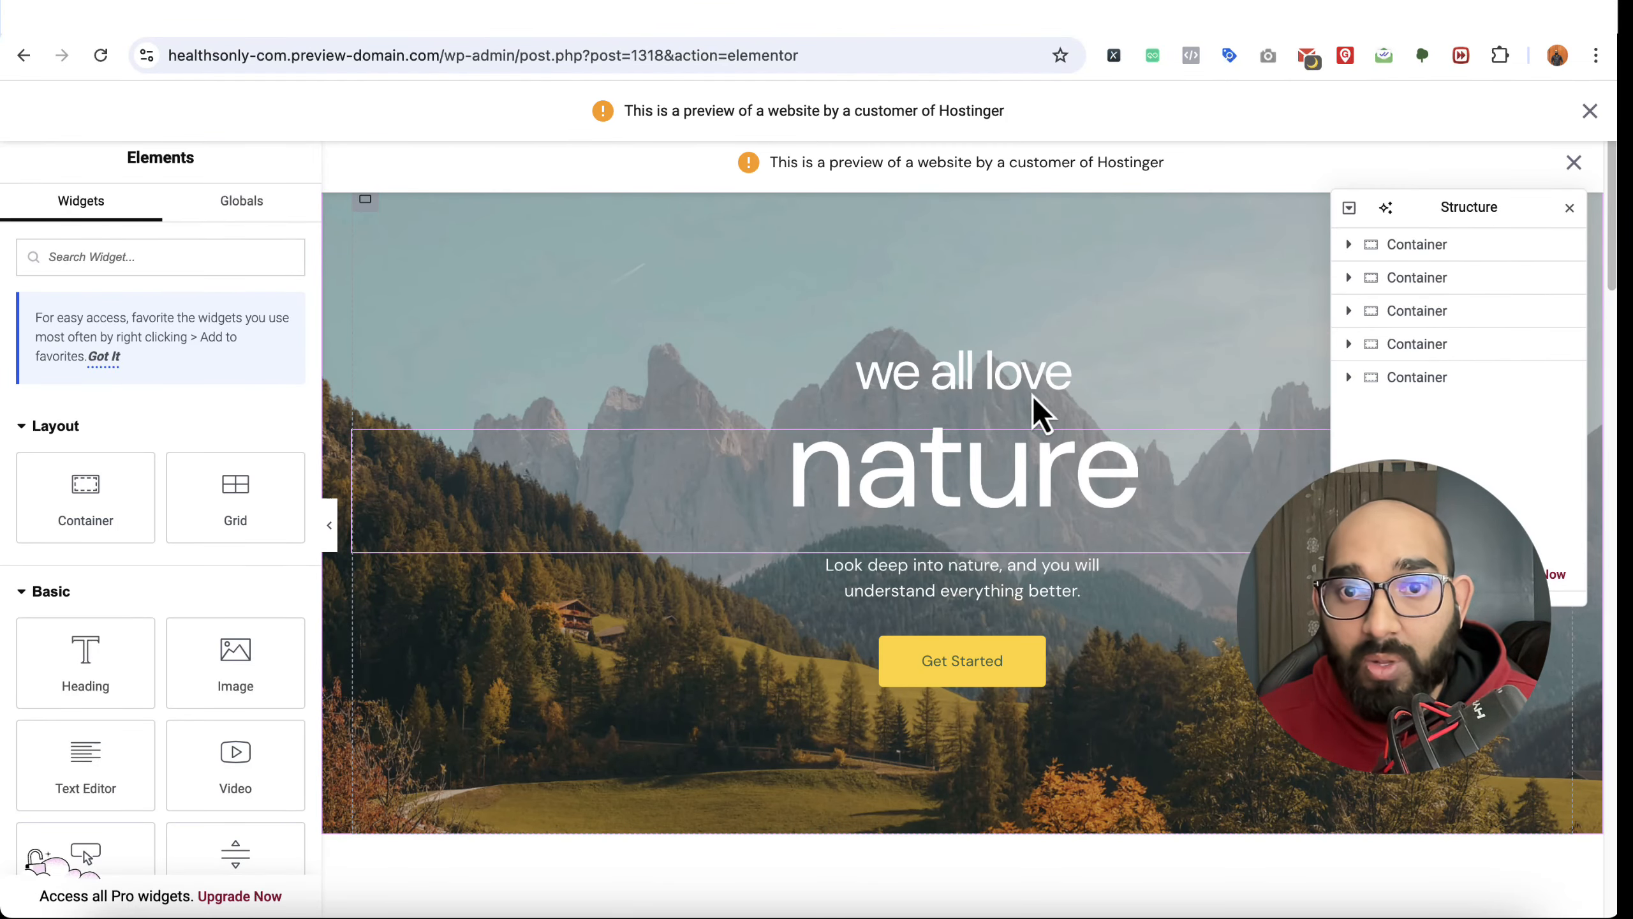
pyautogui.doubleClick(969, 474)
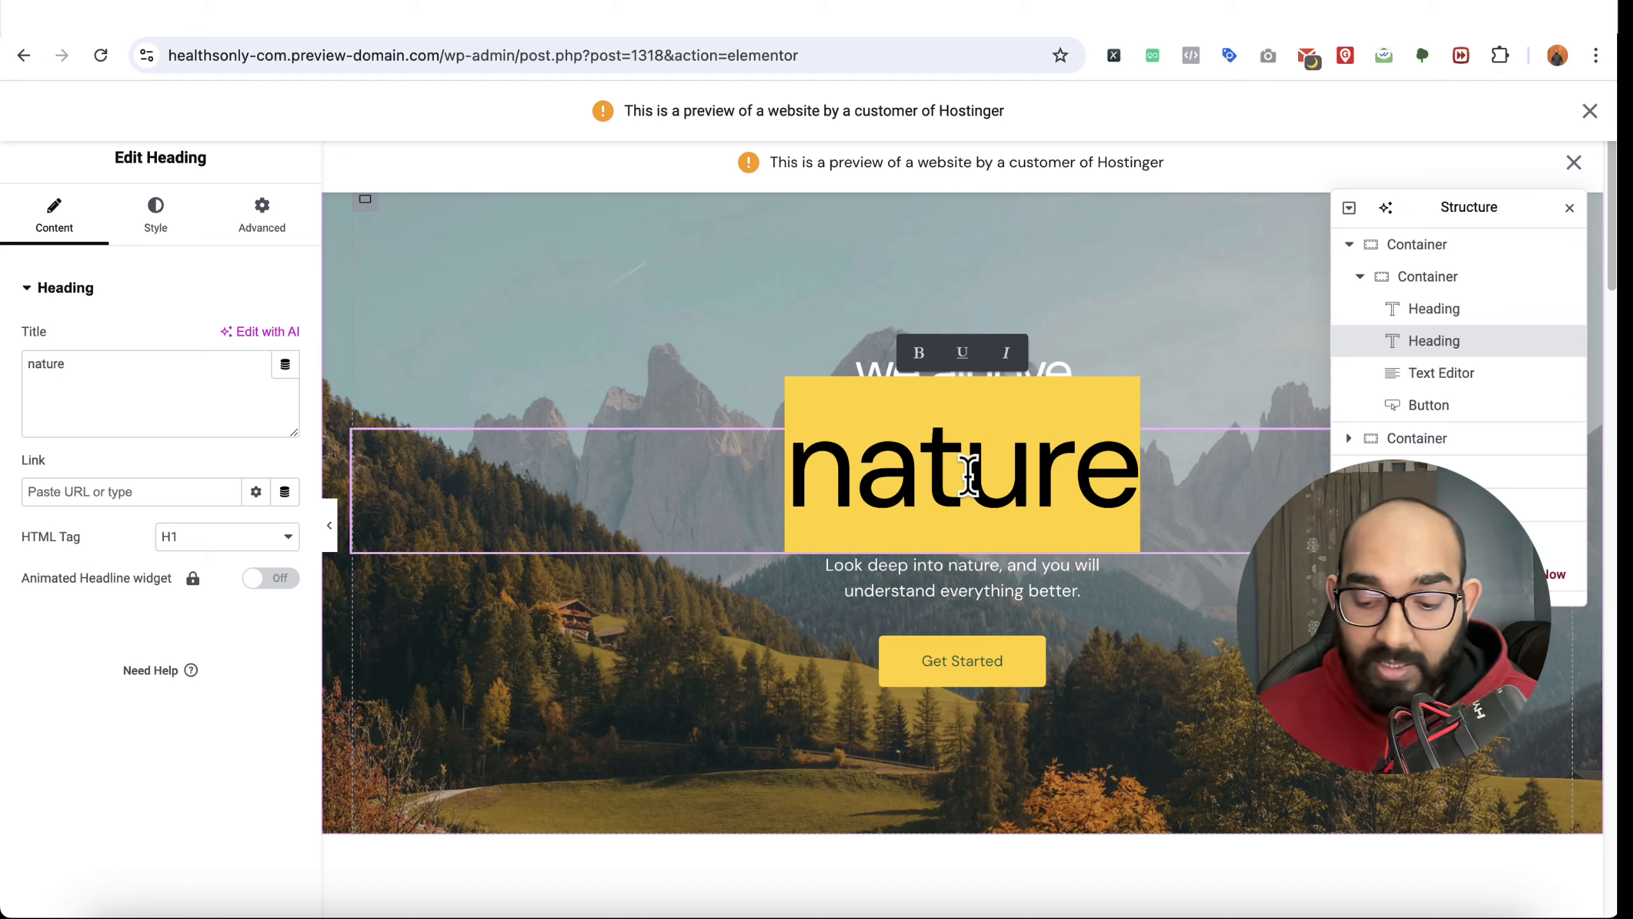
pyautogui.write('beauty')
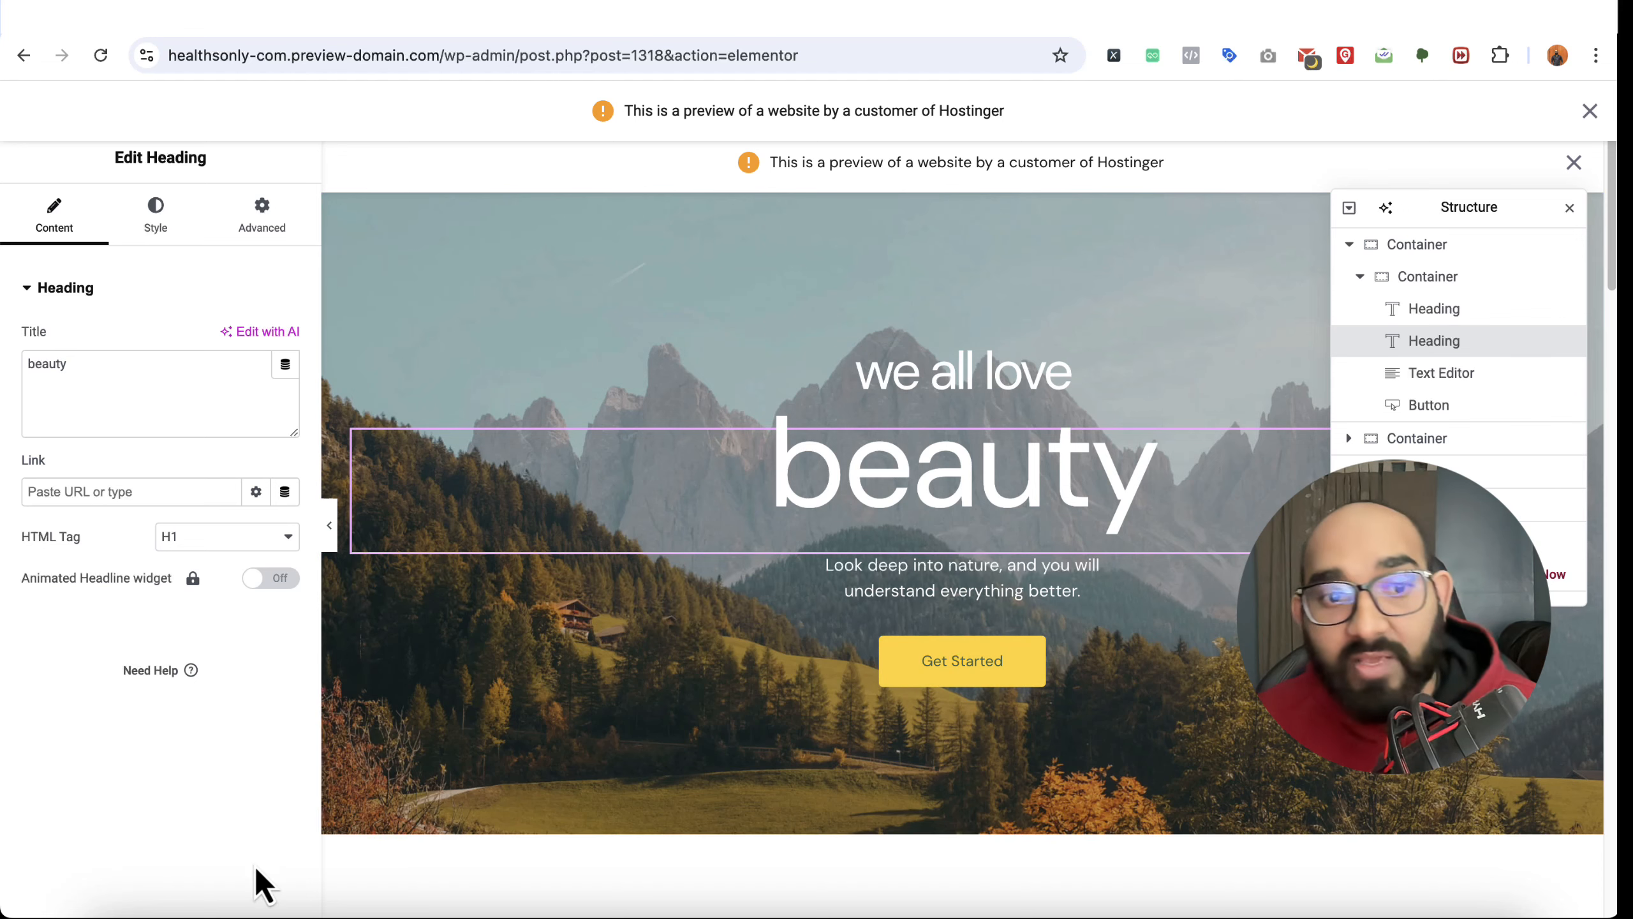
pyautogui.click(1571, 162)
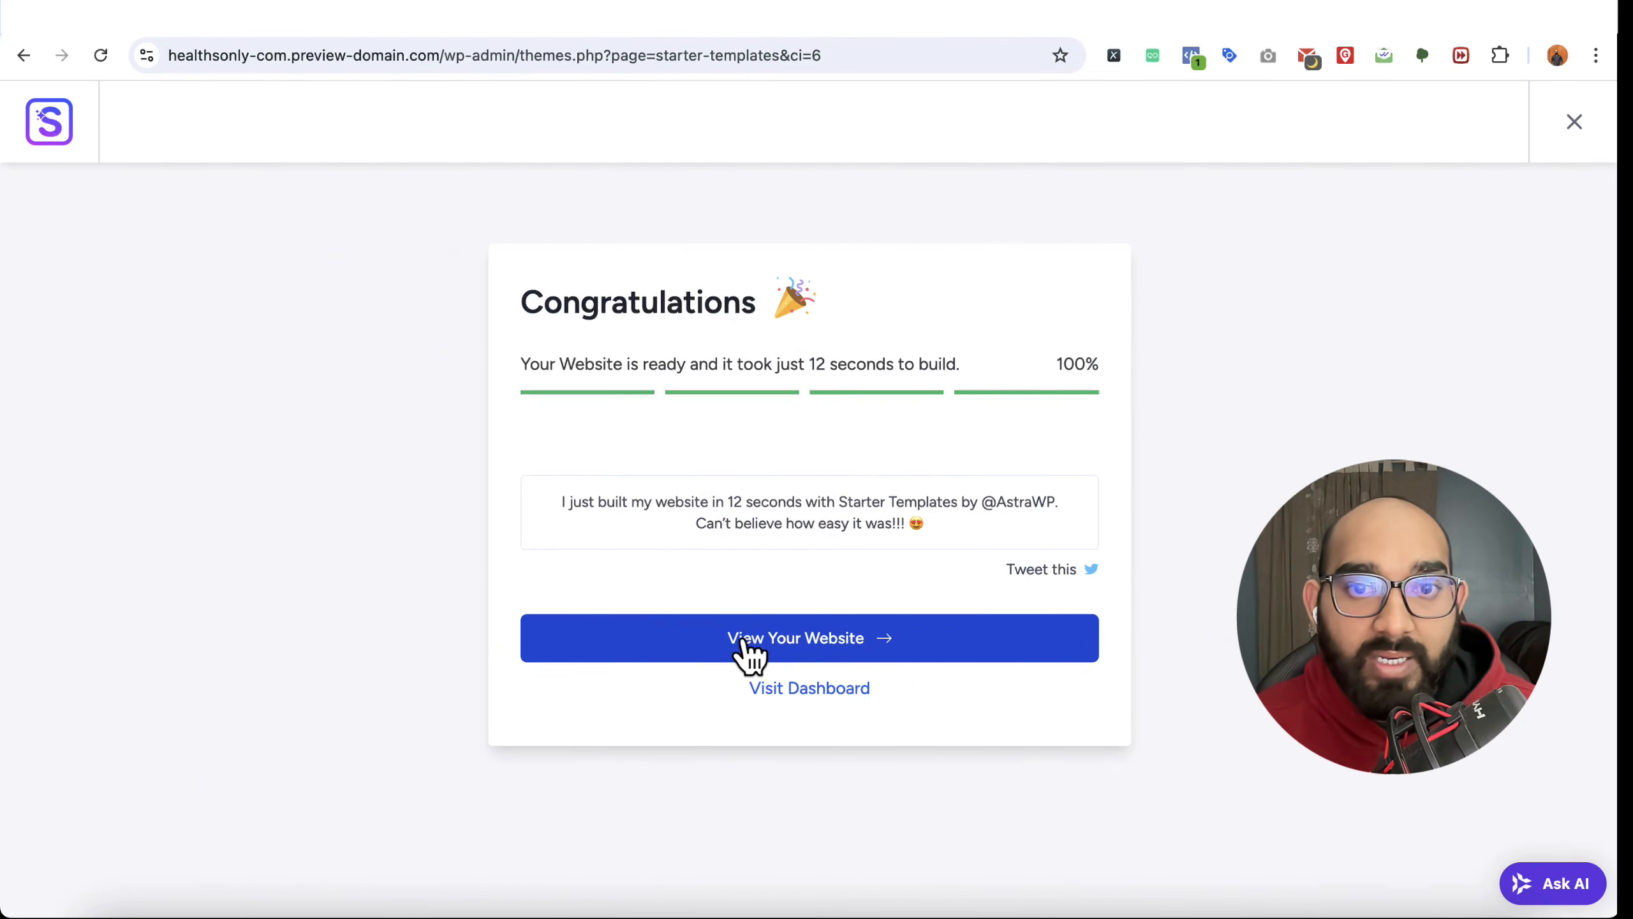
# Step: View the website again and check the hero heading, the tagline below it and the Our Services section
pyautogui.click(744, 641)
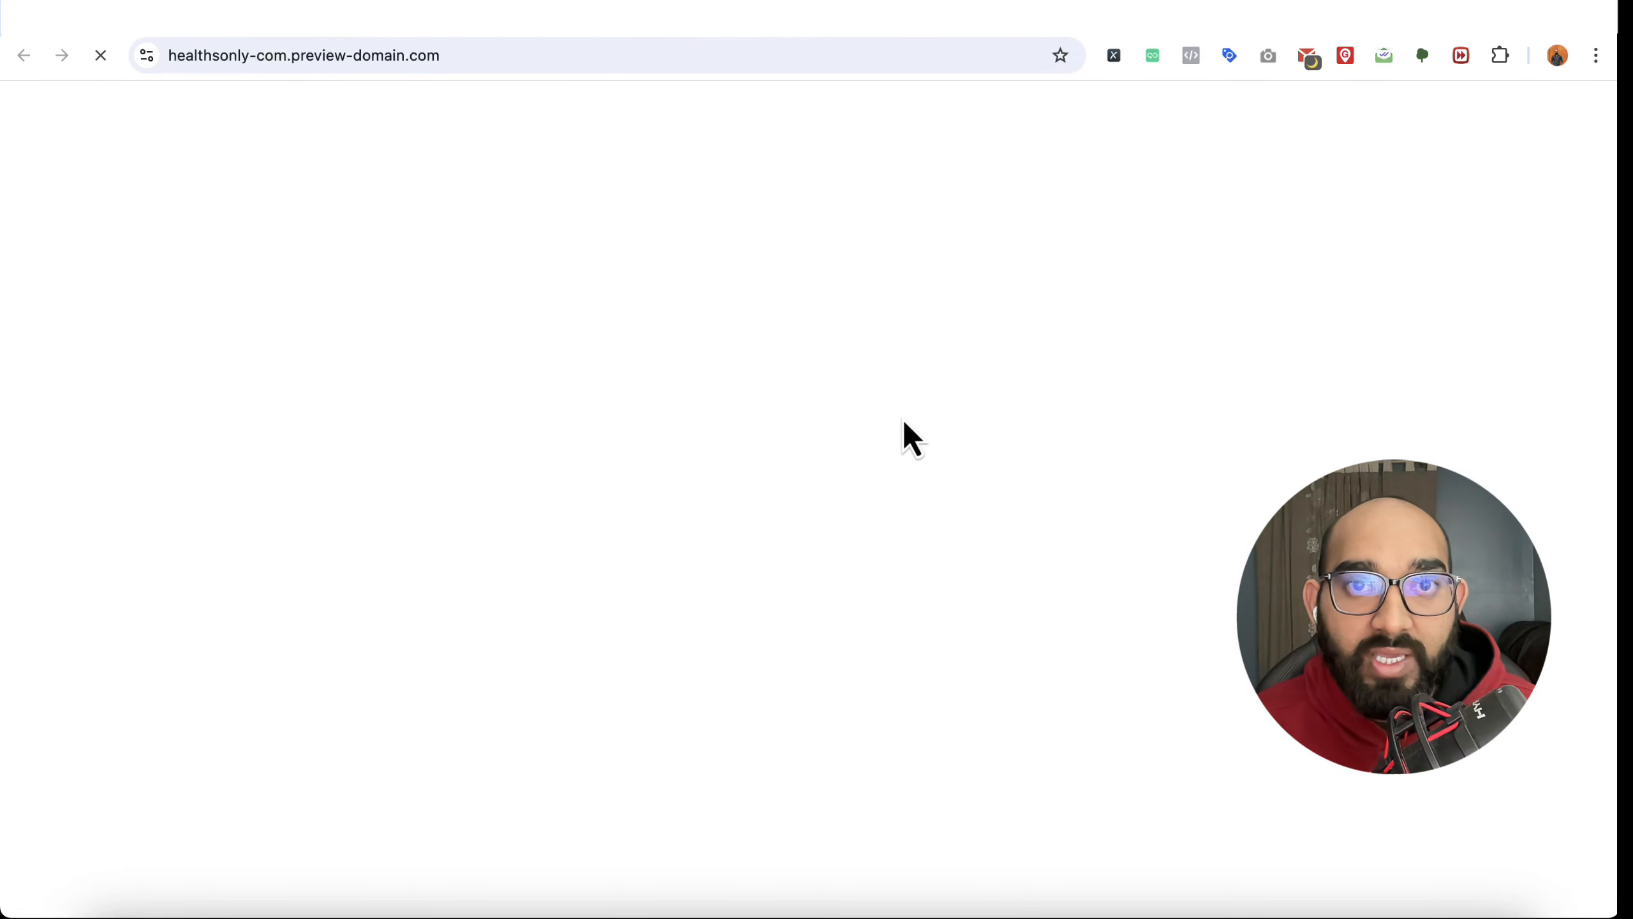
pyautogui.doubleClick(740, 460)
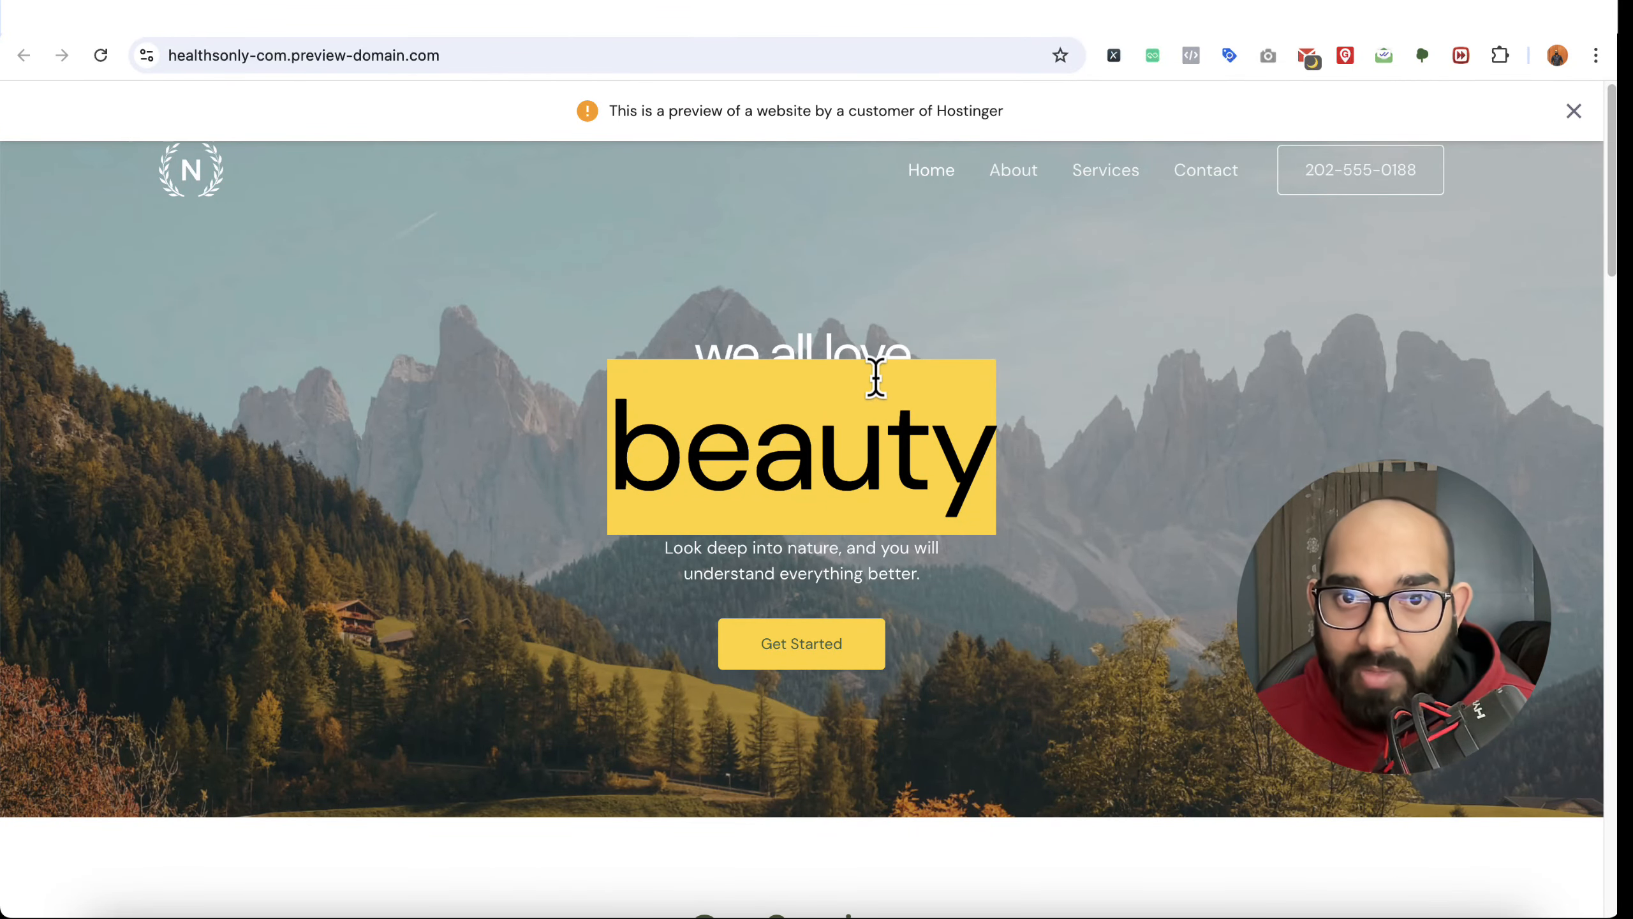
pyautogui.click(456, 540)
pyautogui.moveTo(666, 546); pyautogui.dragTo(943, 585)
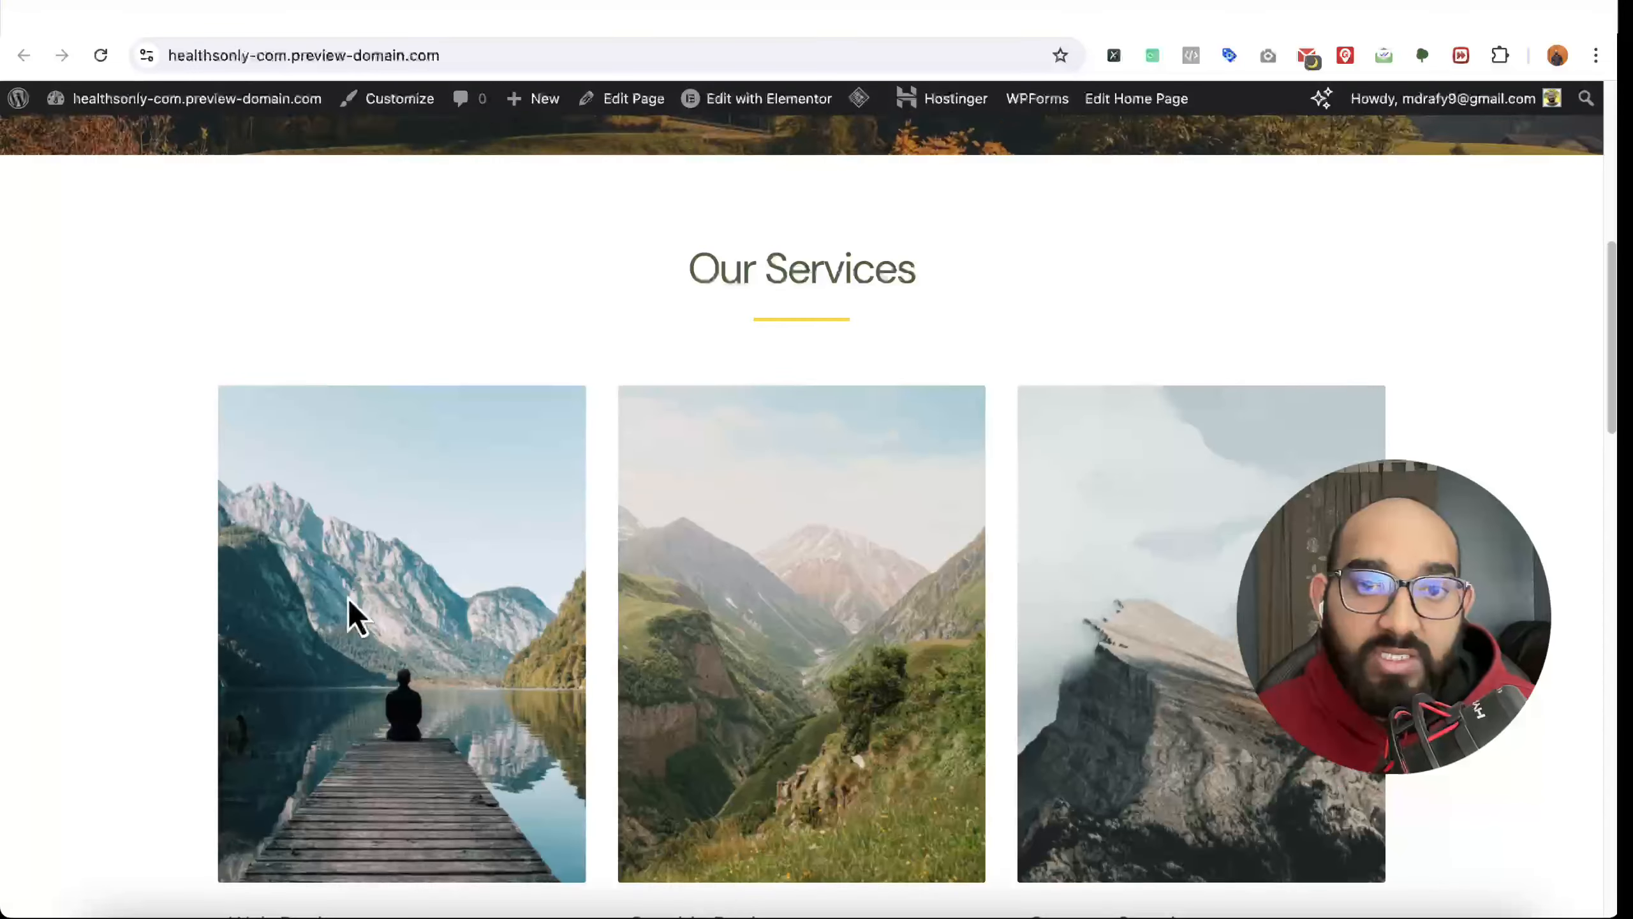
pyautogui.scroll(-1, 353, 612)
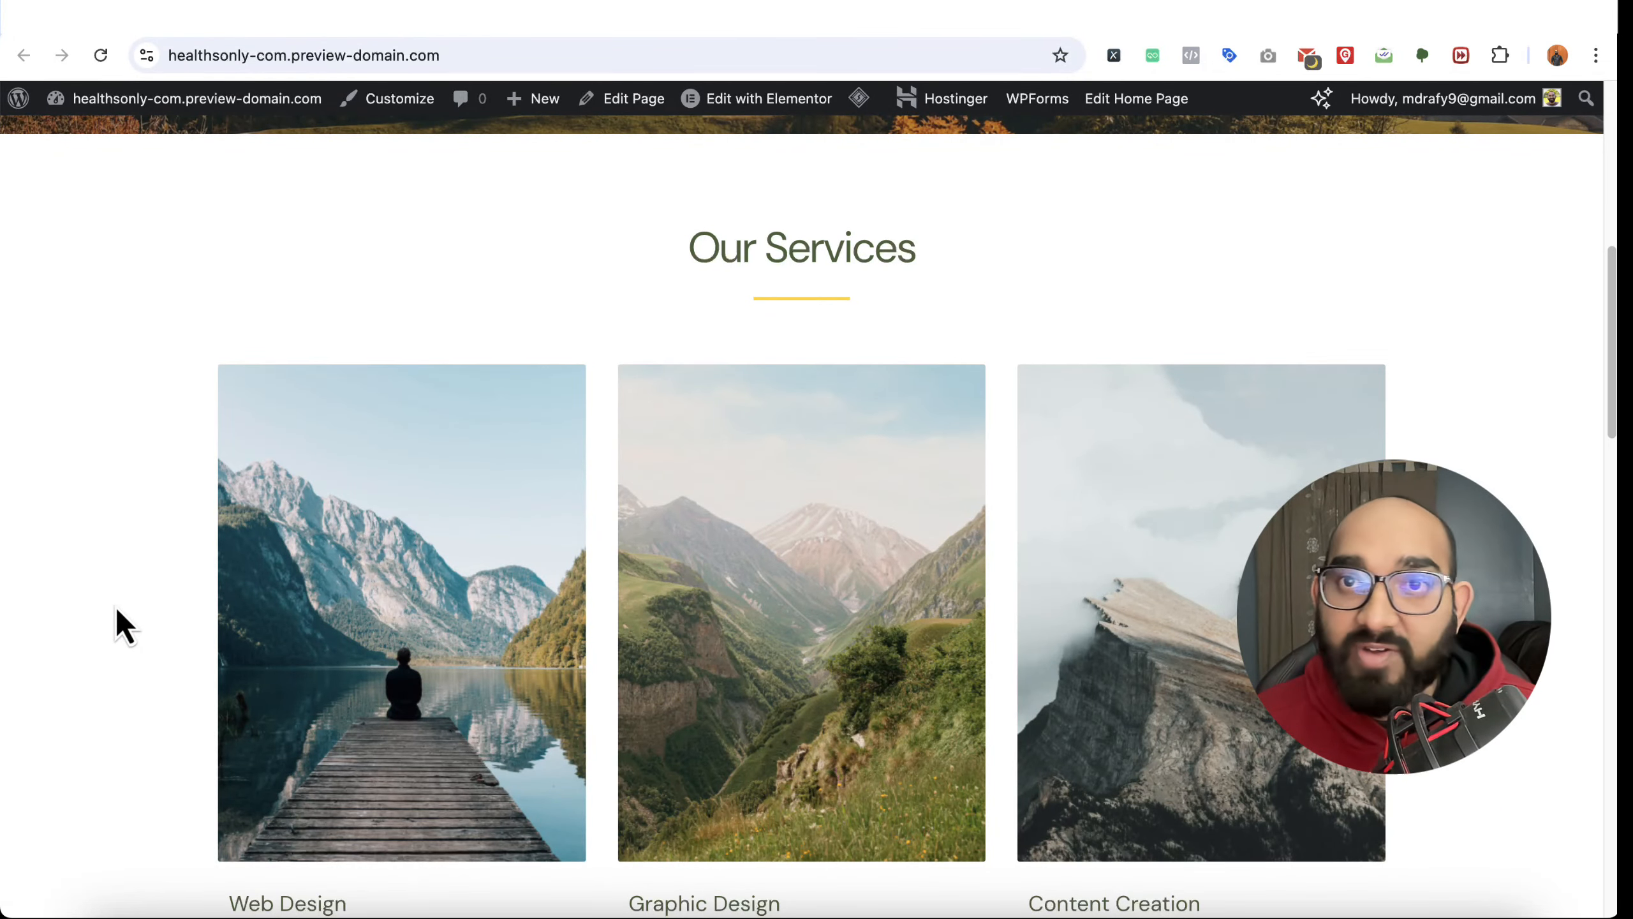
pyautogui.scroll(-3, 117, 611)
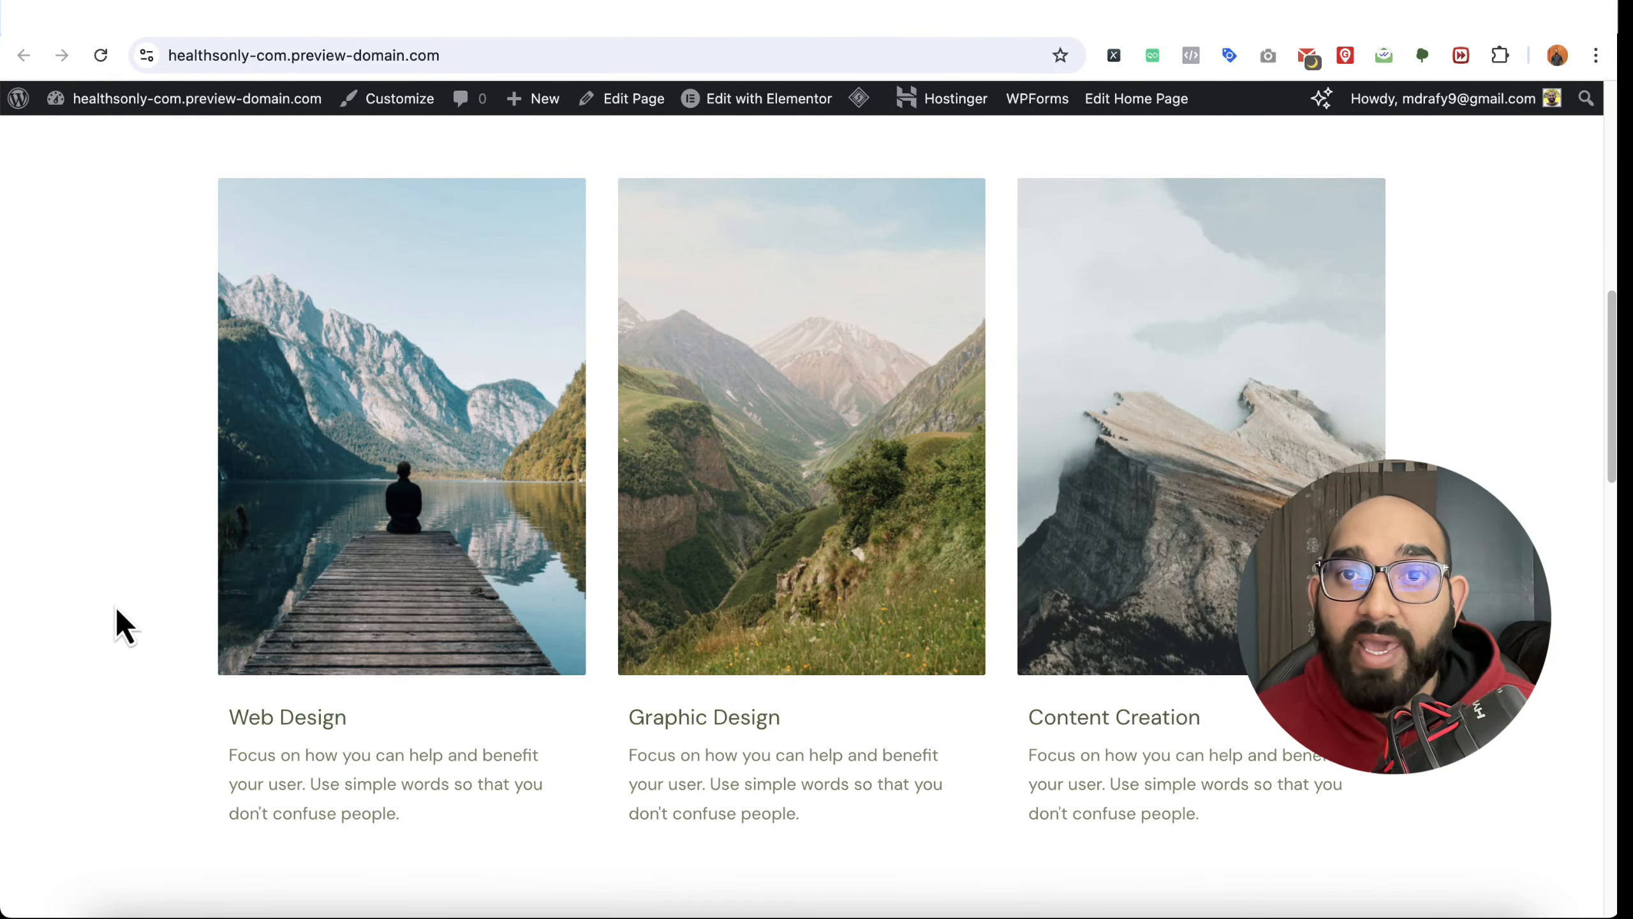
pyautogui.scroll(9, 116, 610)
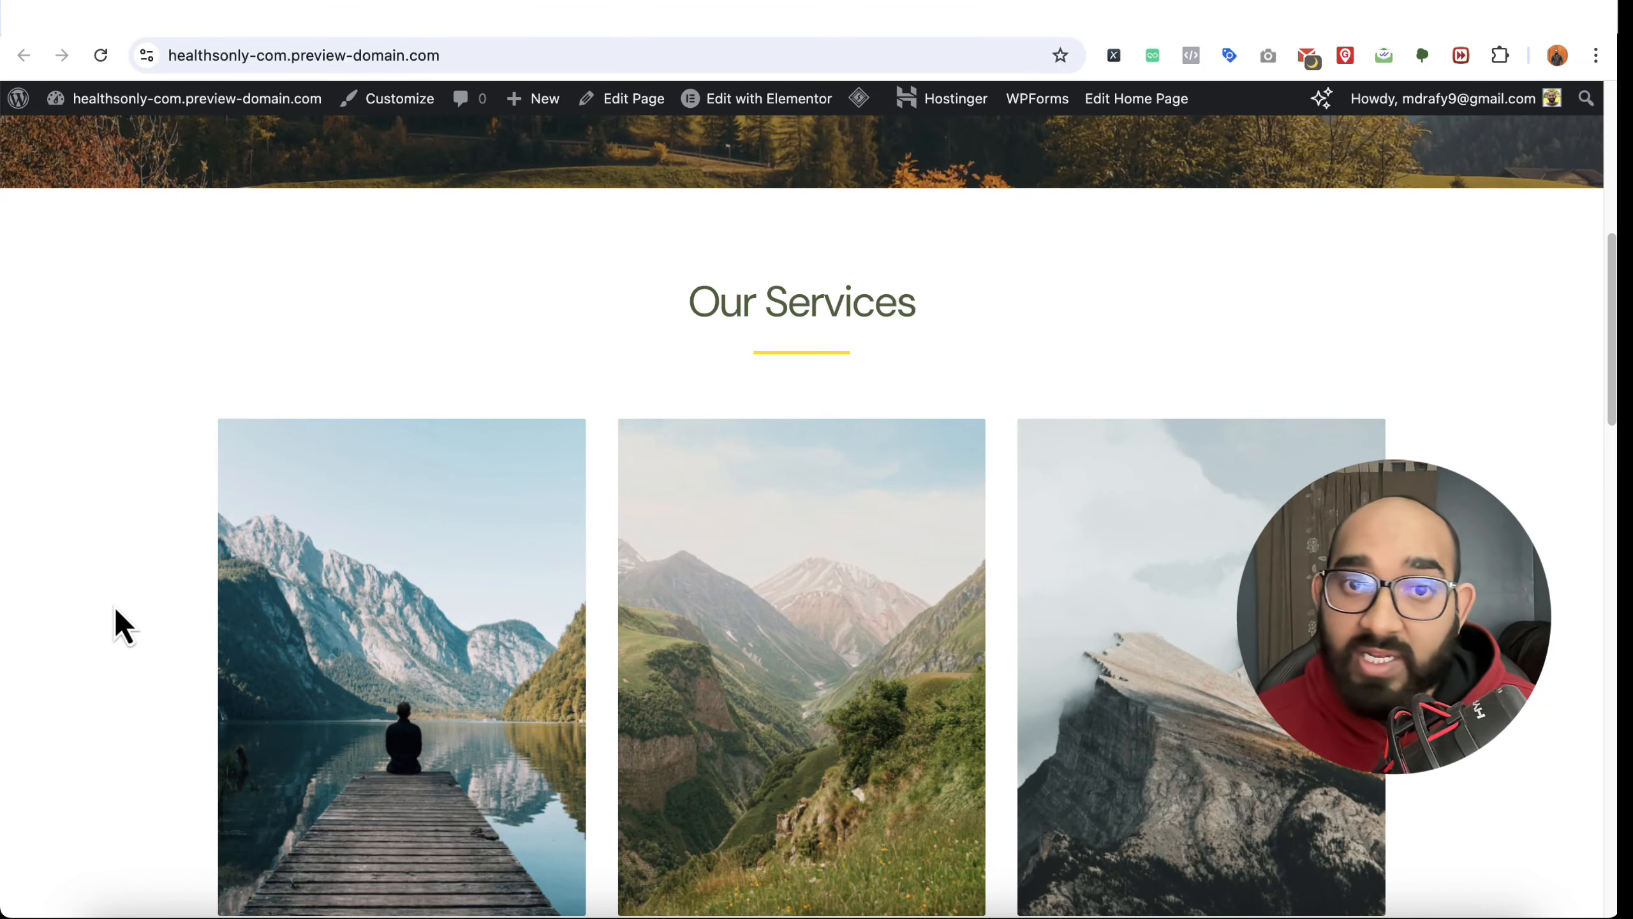
pyautogui.scroll(2, 116, 608)
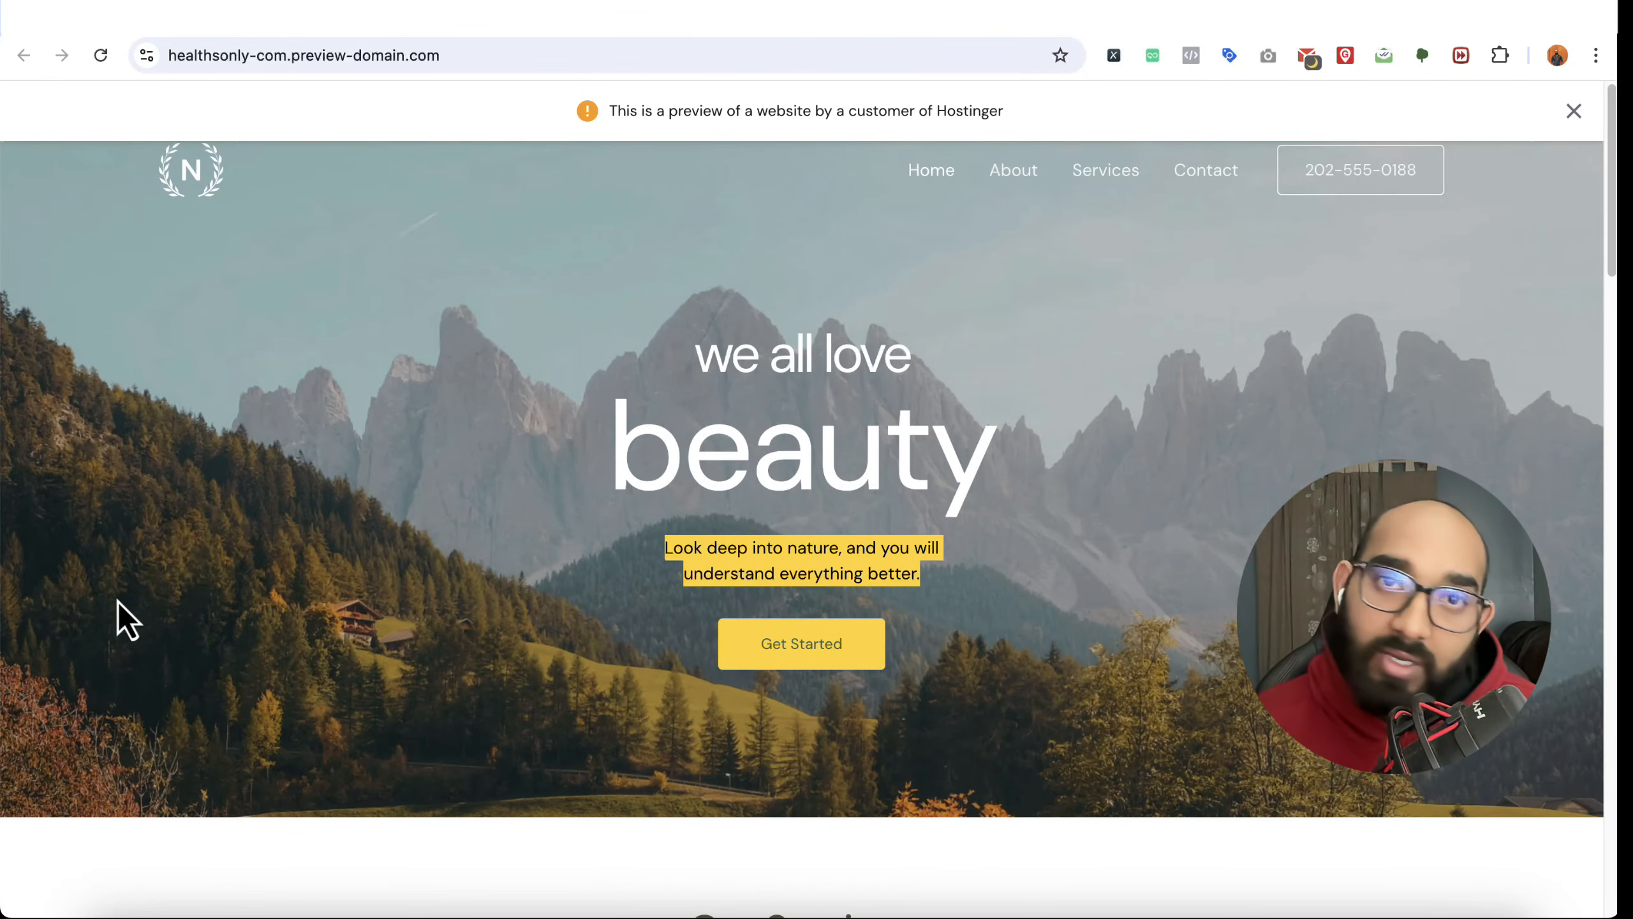